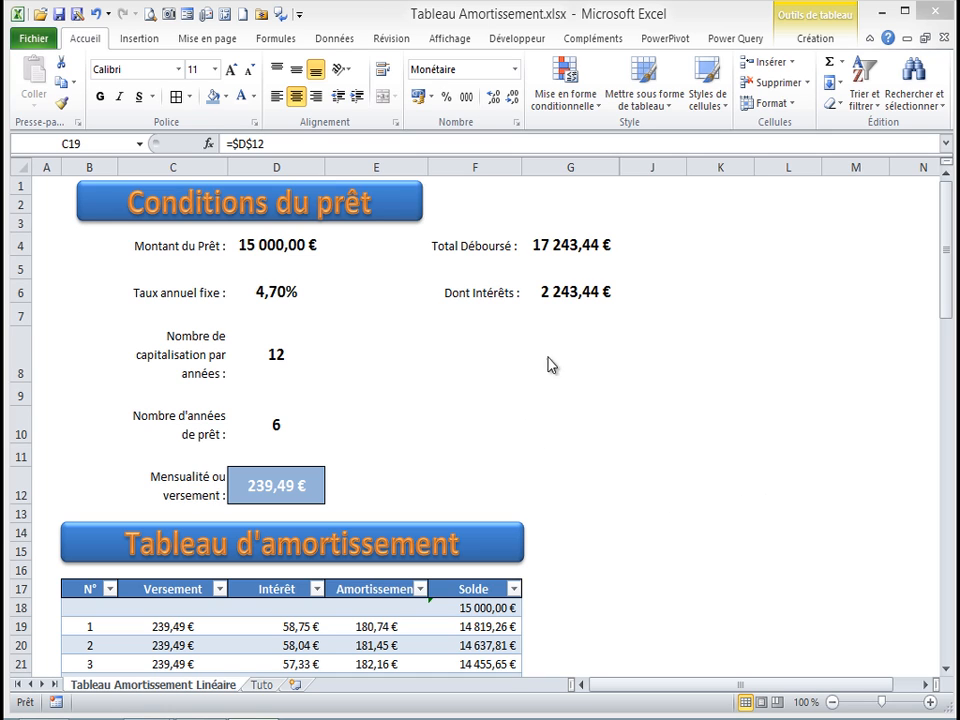
Examine the finished loan conditions and the whole amortisation table on the Tableau Amortissement Linéaire sheet
left_click(947, 225)
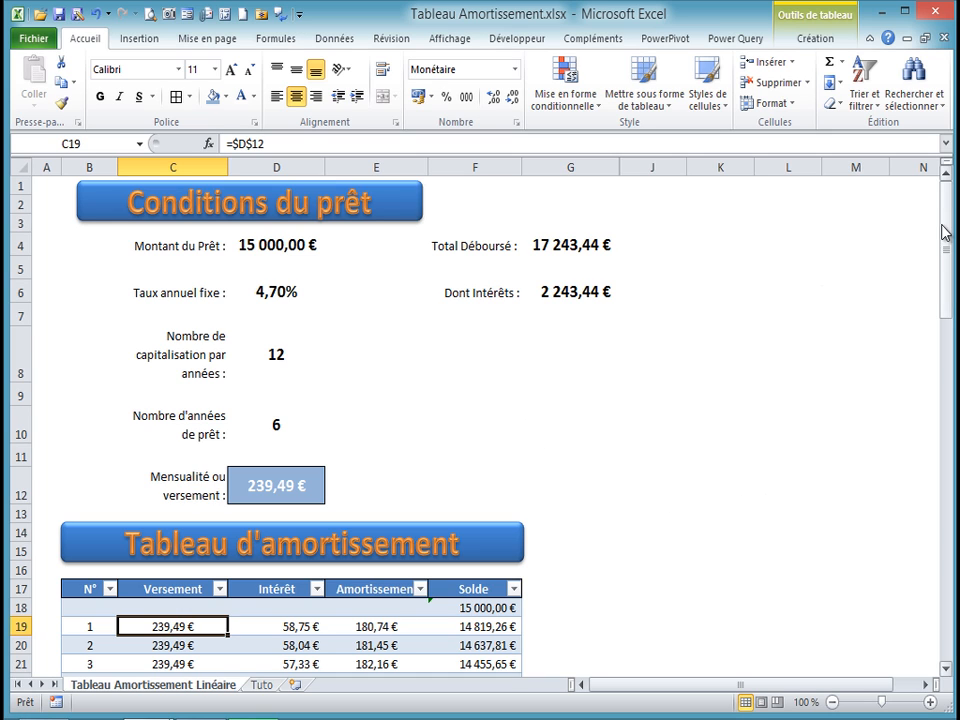
left_click_drag(947, 232, 951, 291)
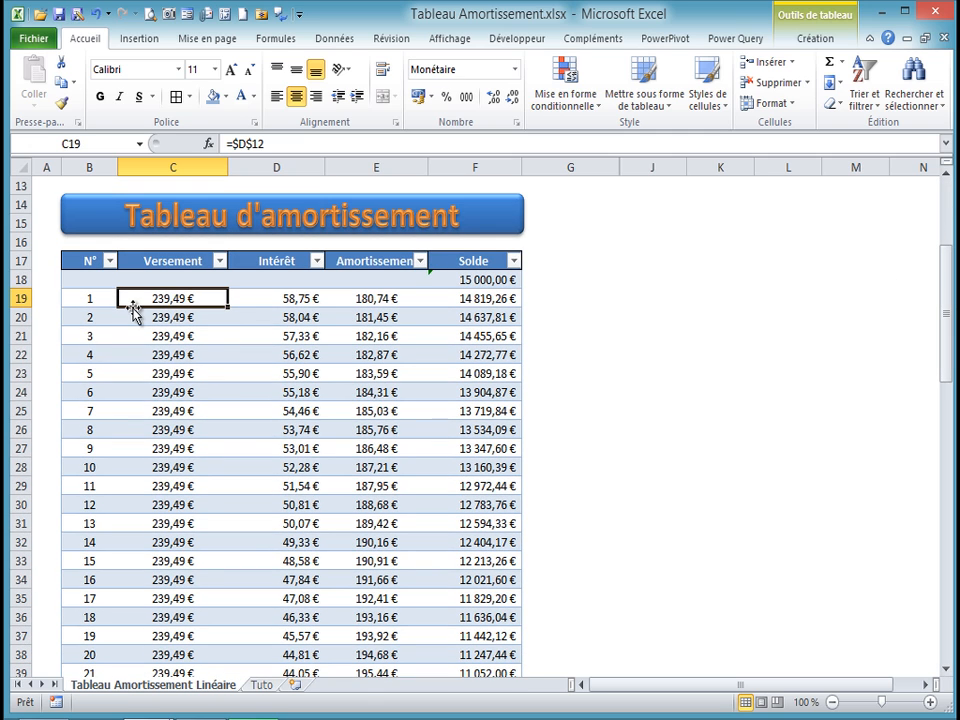
scroll(133, 304, "down", 6)
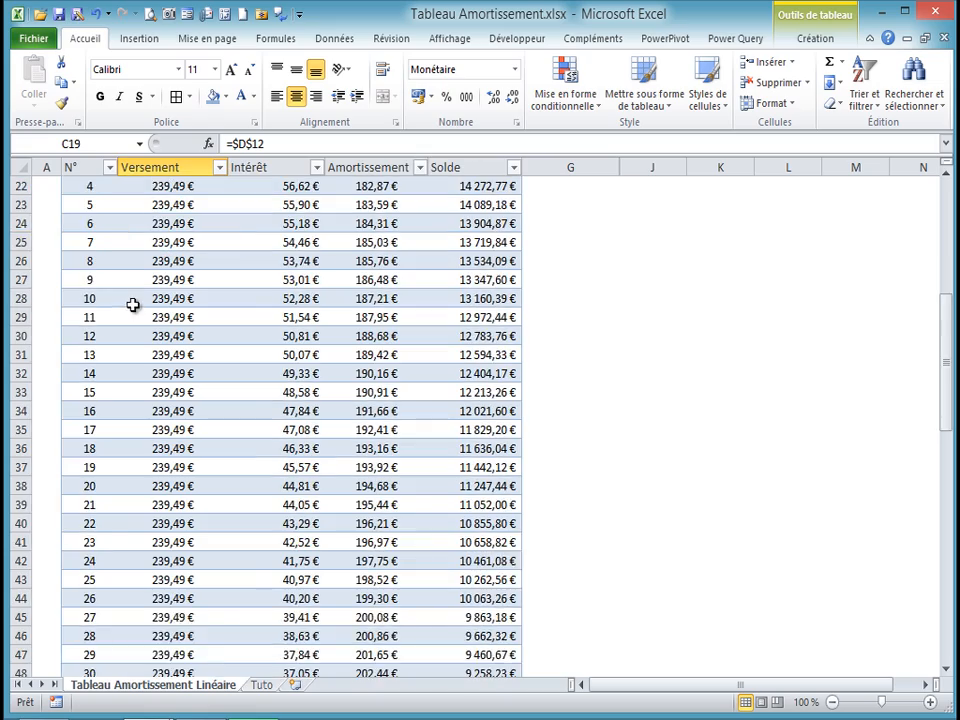
scroll(133, 302, "down", 9)
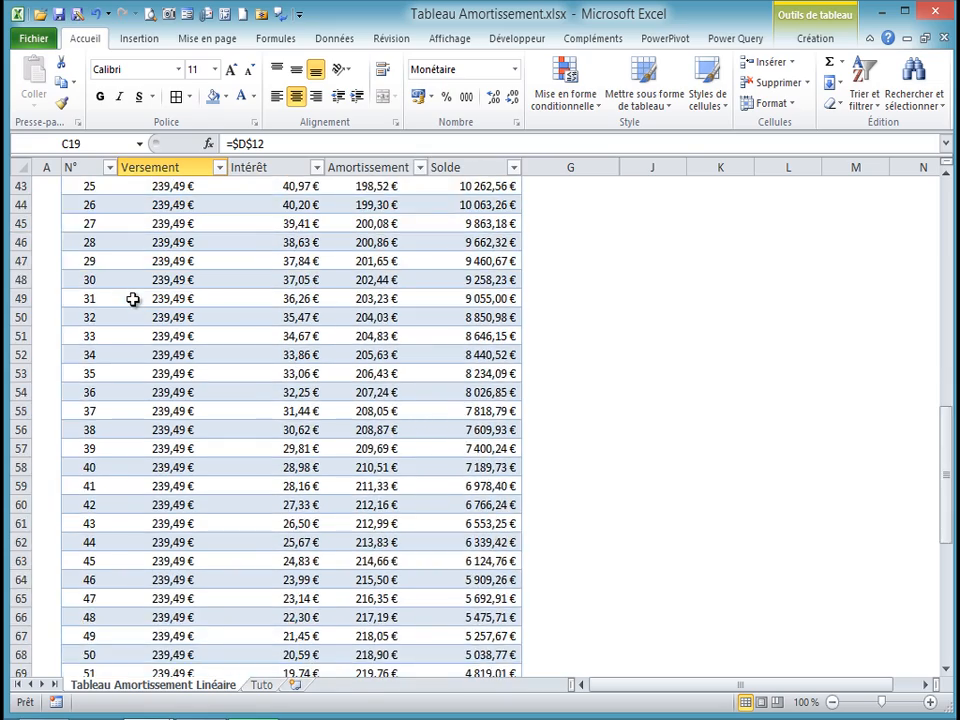
scroll(134, 298, "down", 4)
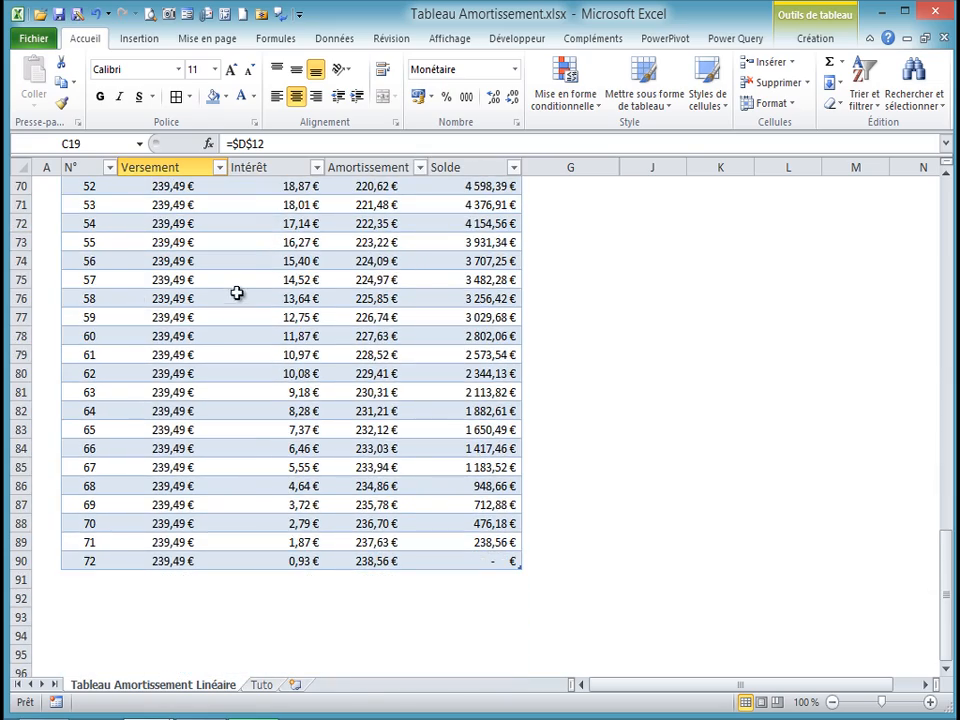
scroll(234, 280, "up", 12)
scroll(234, 280, "up", 10)
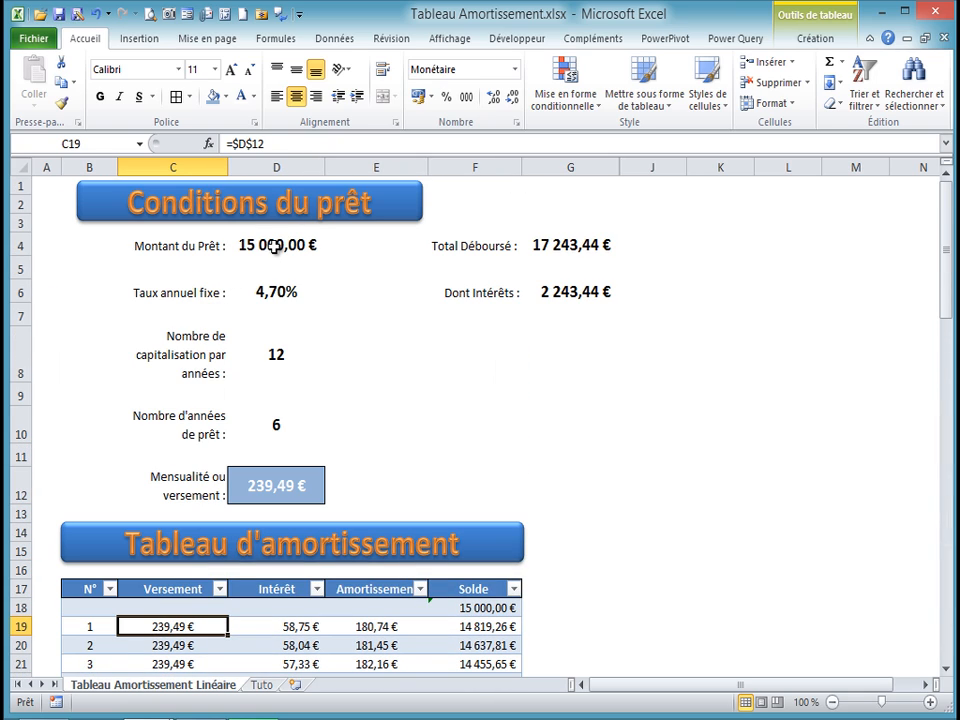
left_click(272, 246)
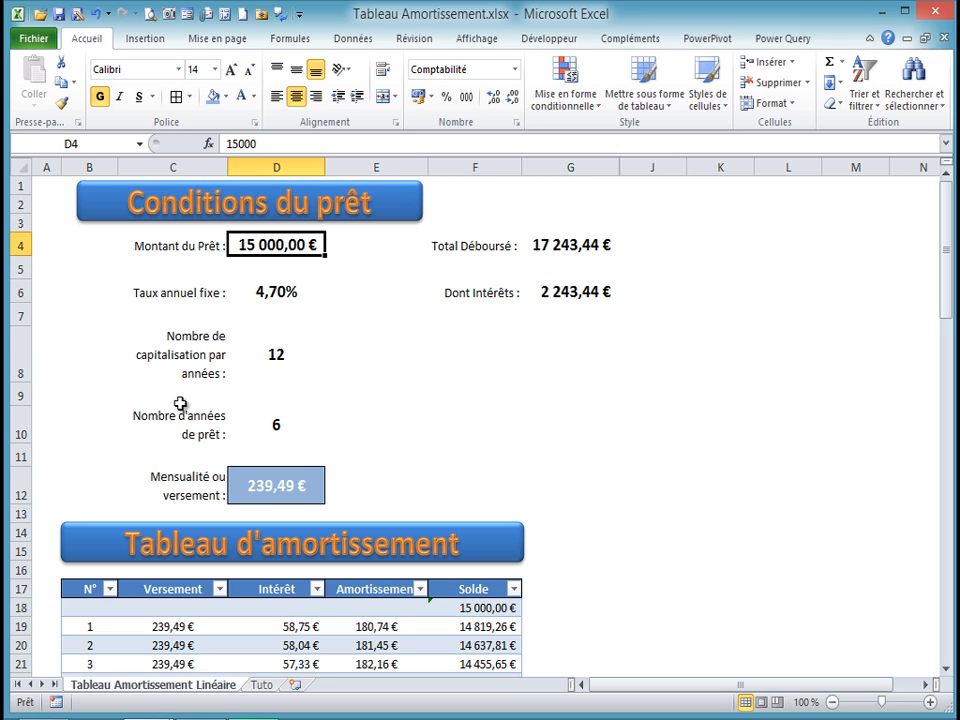
On the Tuto sheet, enter a loan amount of 15000 in C2 and a fixed annual rate of 4,70% in C3
left_click(262, 686)
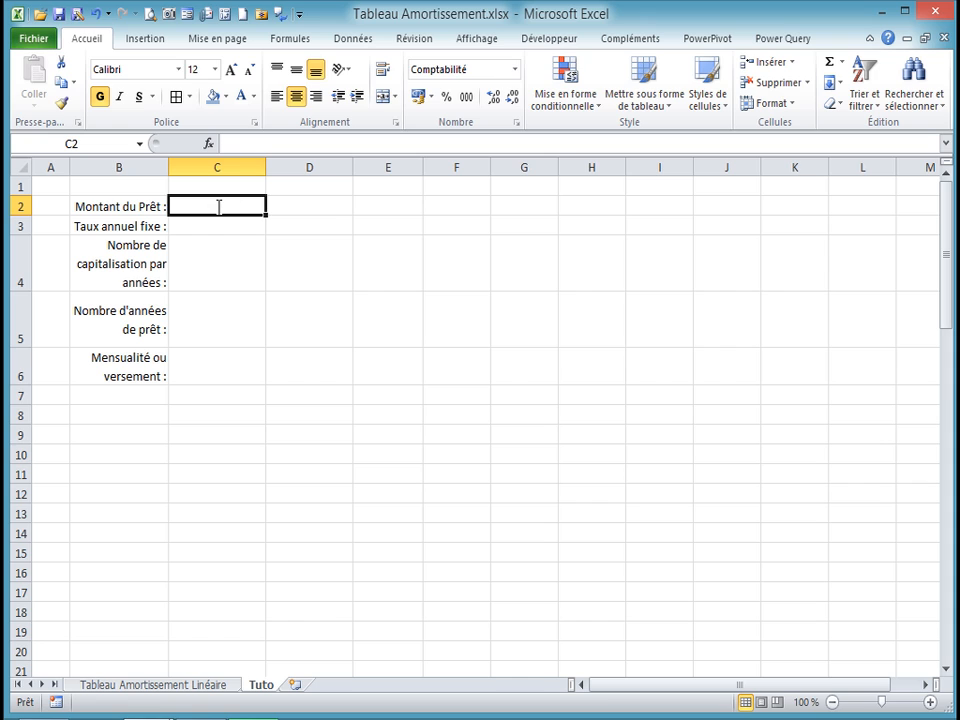
type("15000")
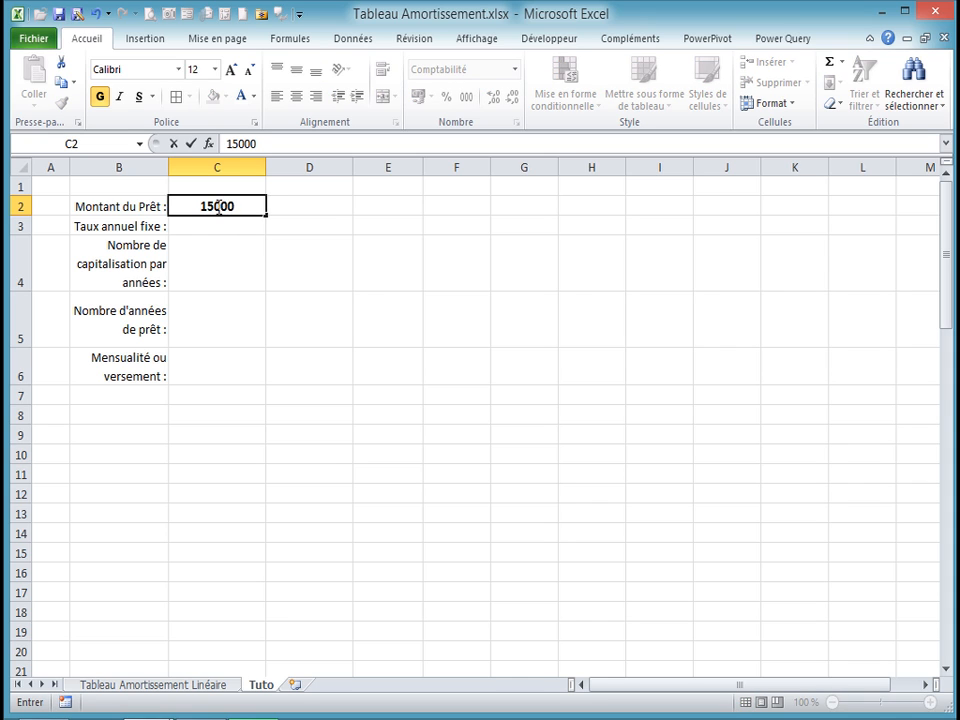
key("Return")
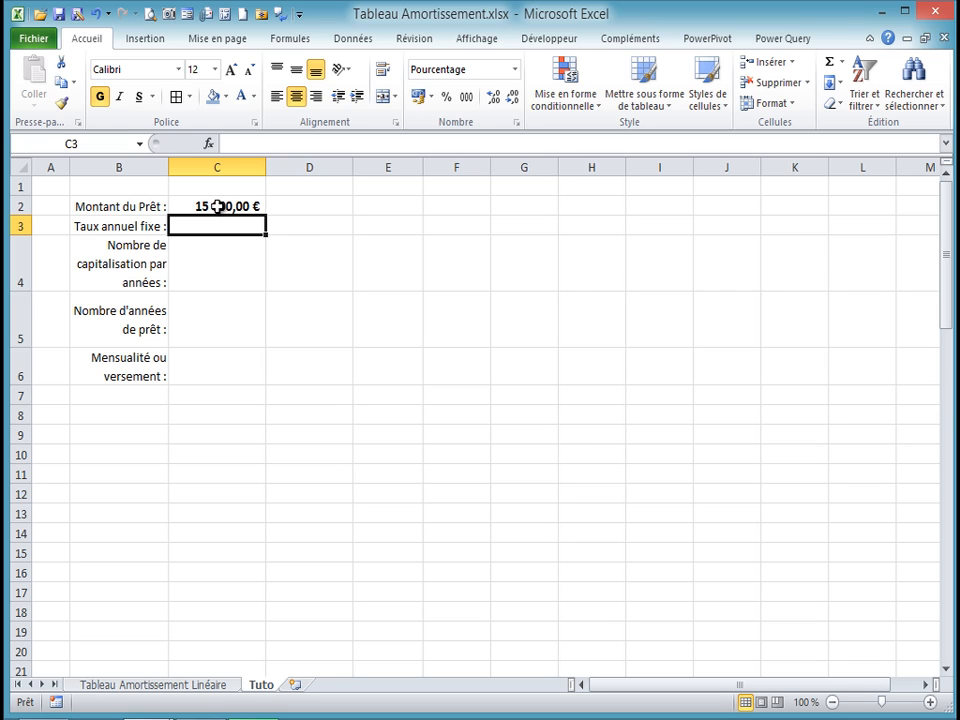
type("4,")
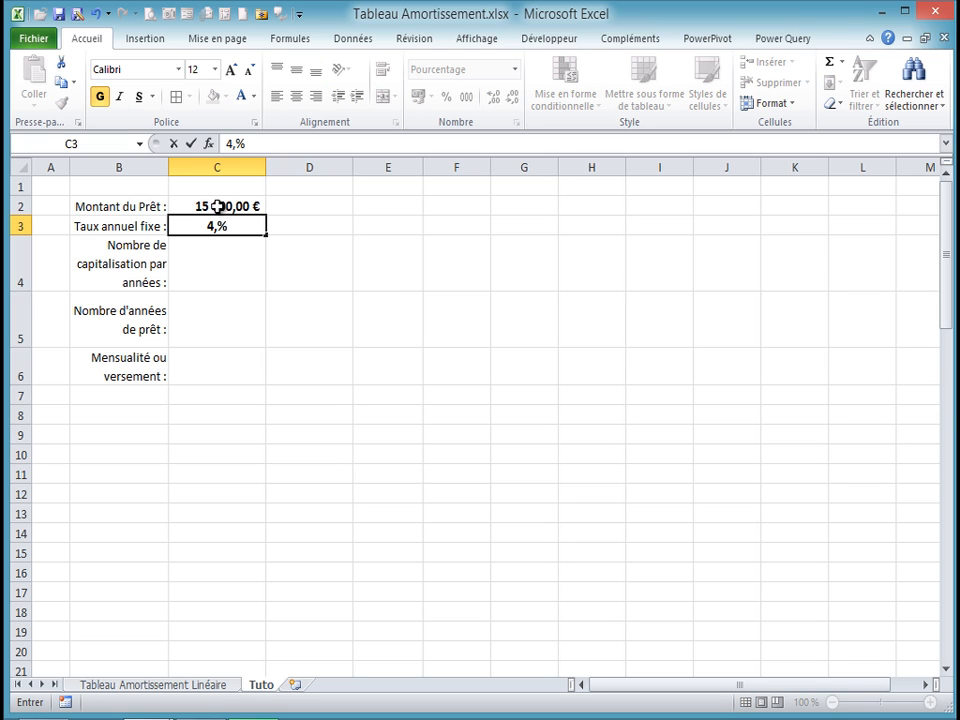
type("70")
key("Return")
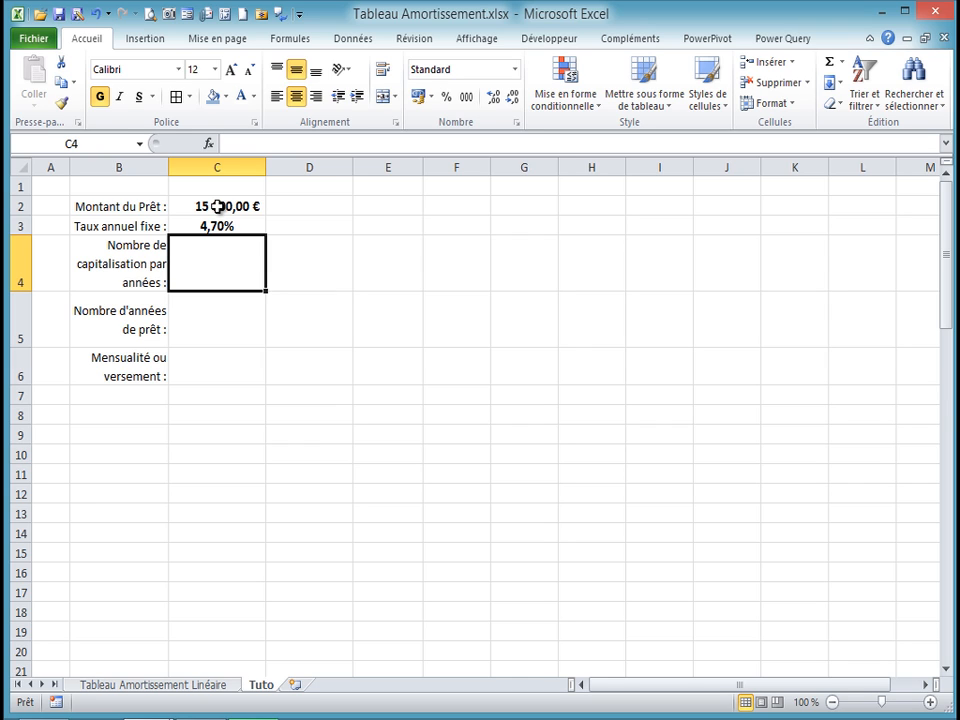
Enter 12 capitalisation periods per year in C4 and a loan duration of 6 years in C5
type("12")
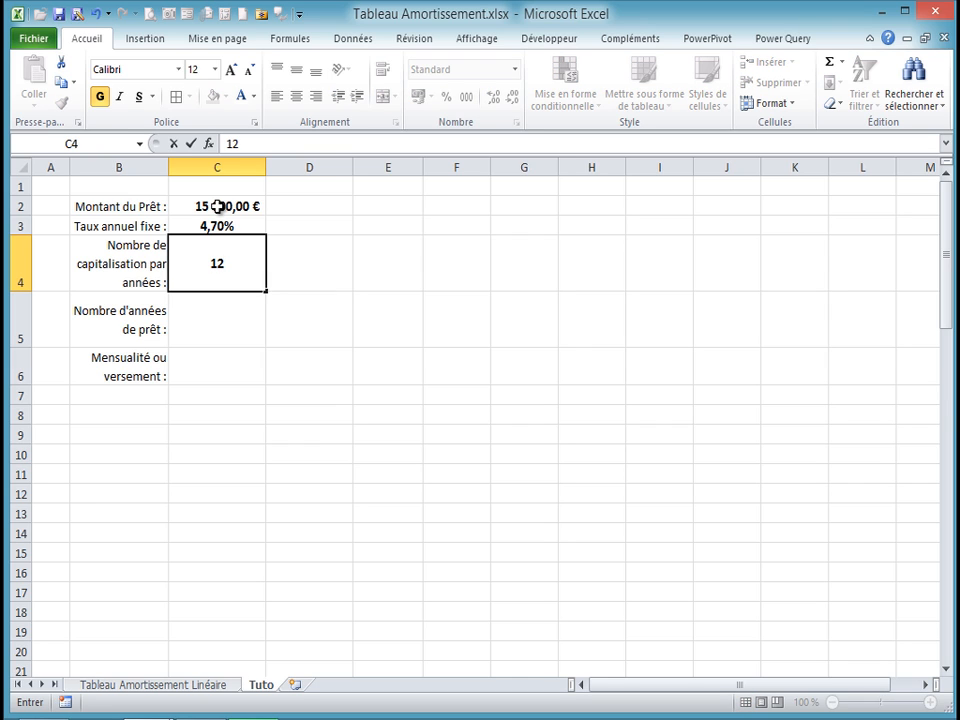
key("Return")
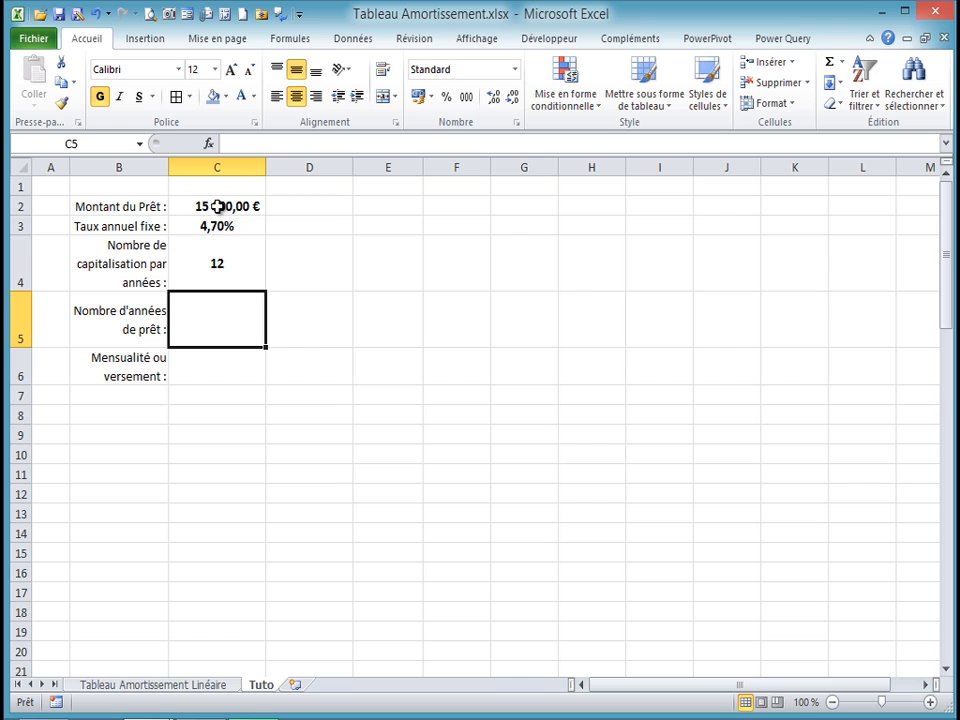
type("6")
key("Return")
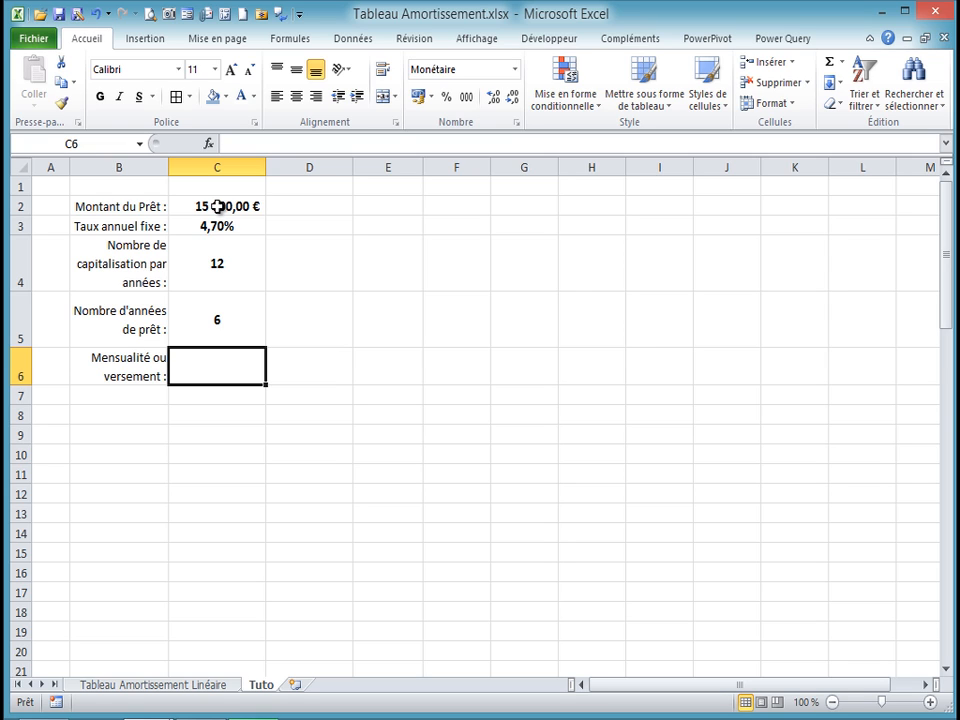
Start a formula in the monthly payment cell C6 with the VPM function from the Finances category
type("=")
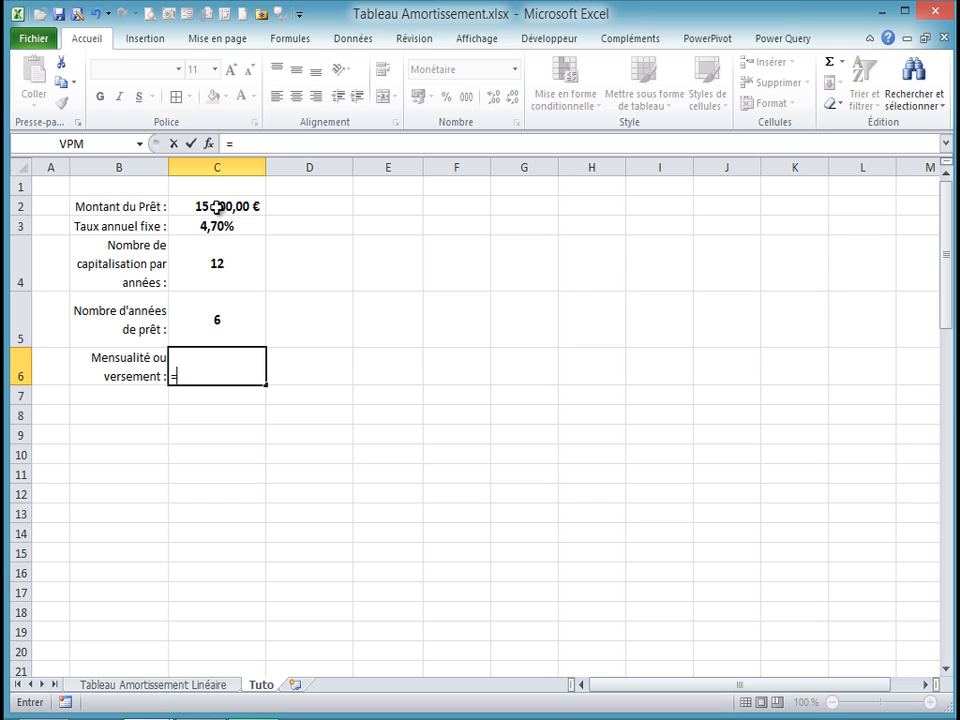
left_click(209, 144)
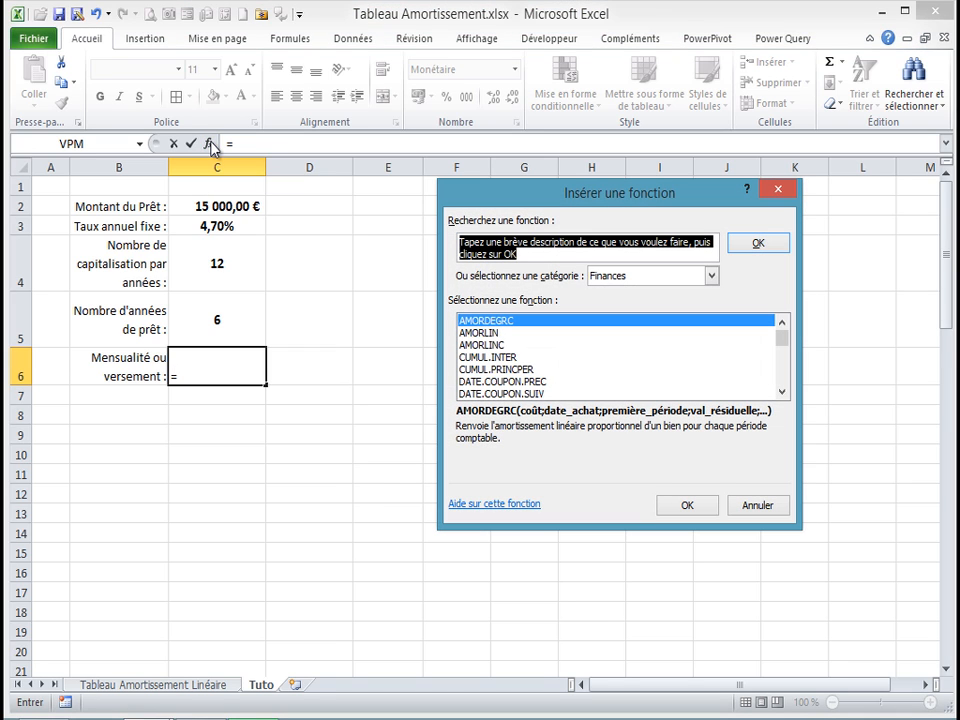
left_click(711, 276)
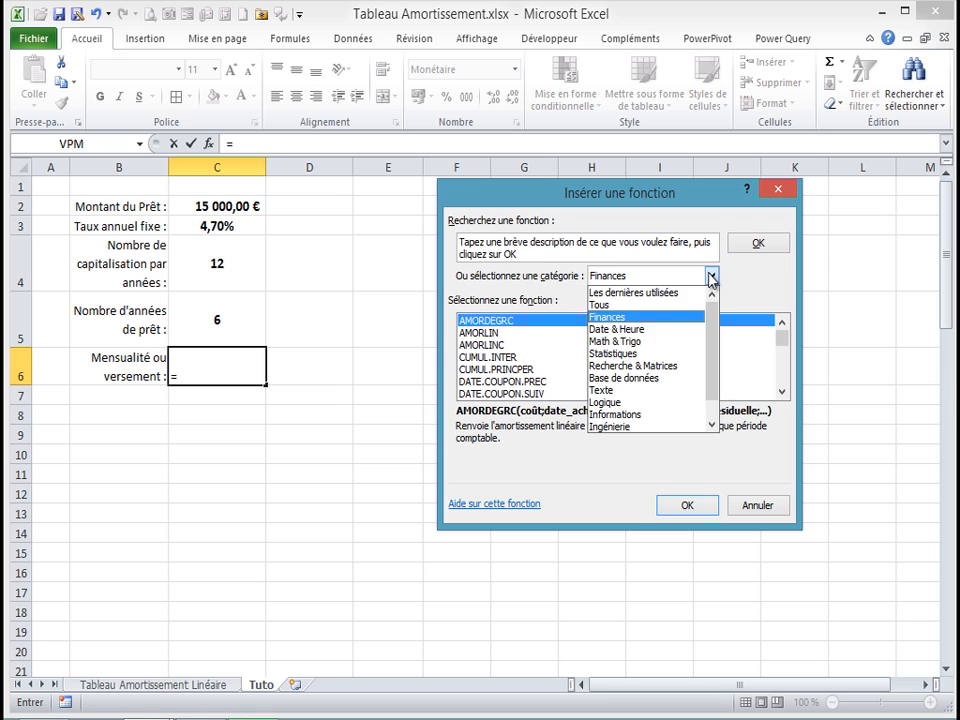
left_click(608, 317)
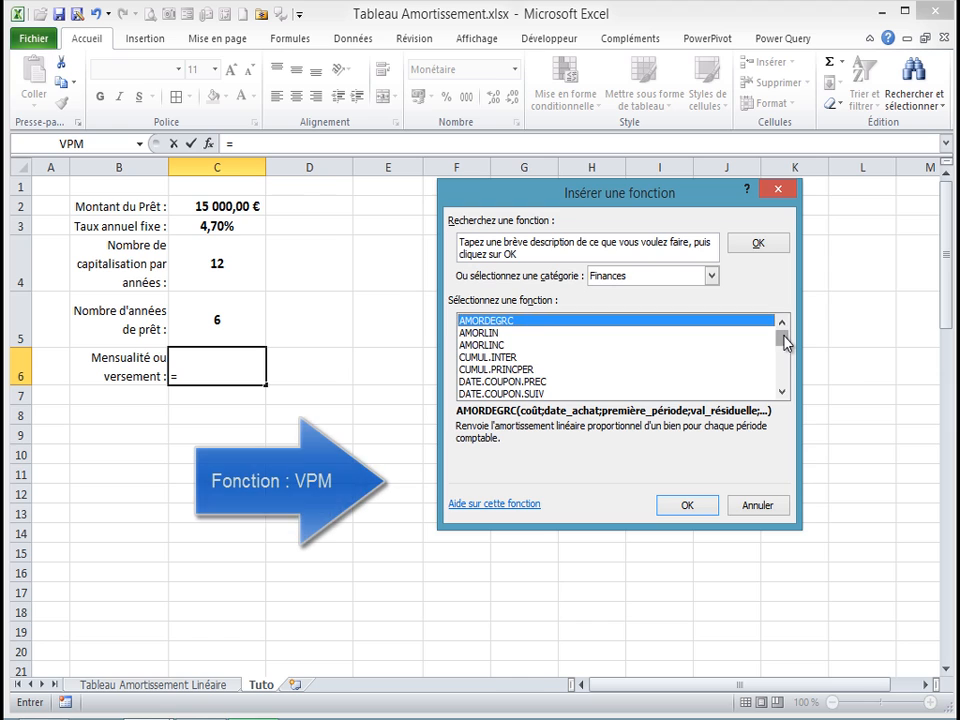
left_click_drag(784, 342, 790, 383)
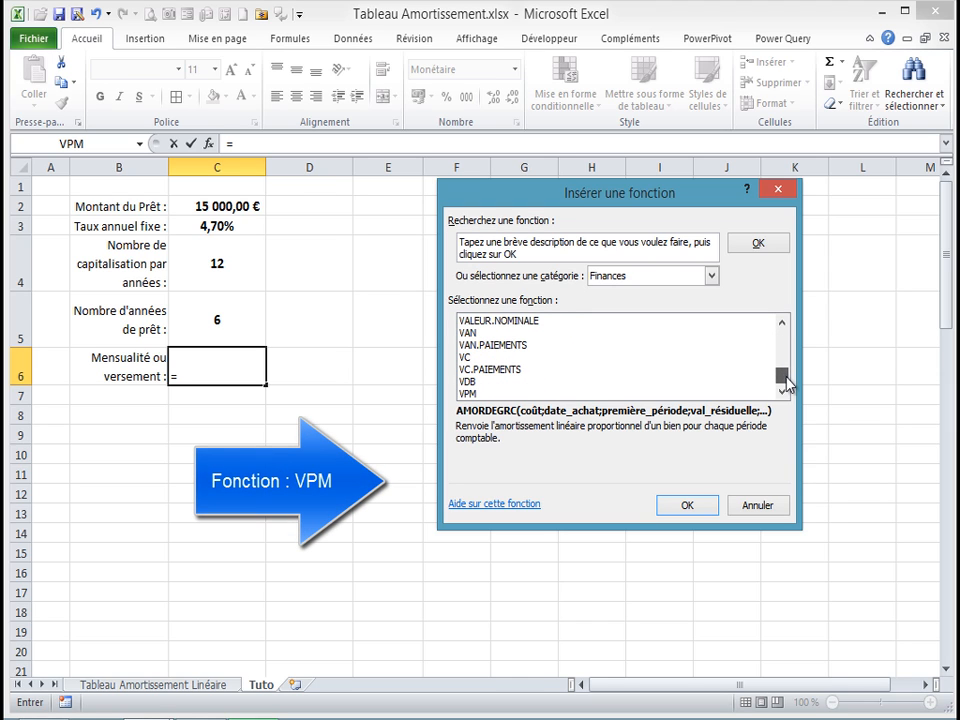
left_click(467, 394)
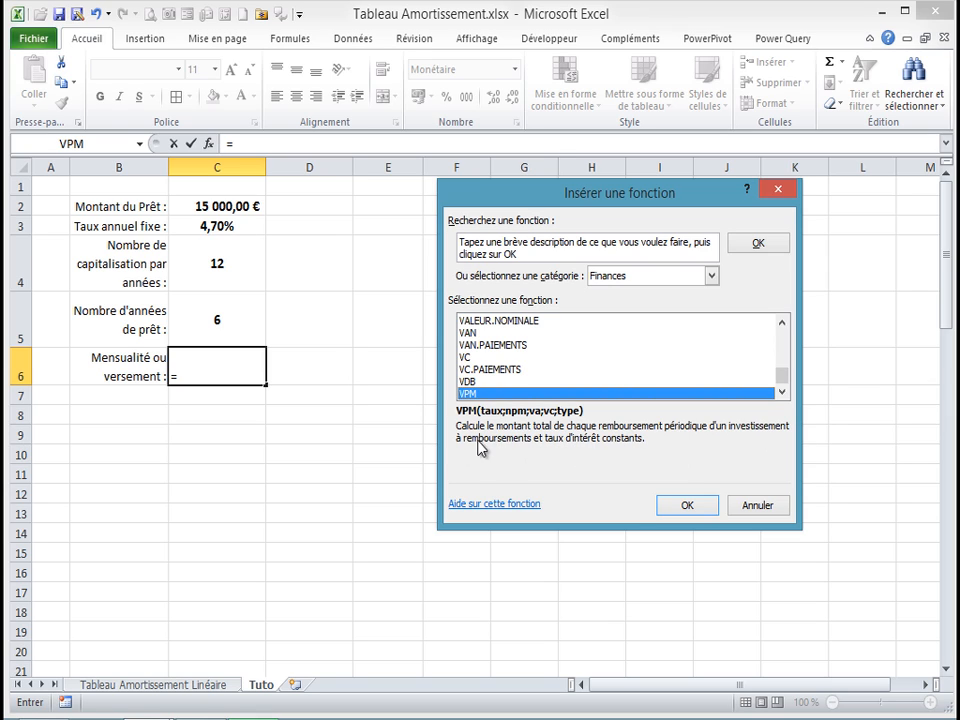
left_click(687, 506)
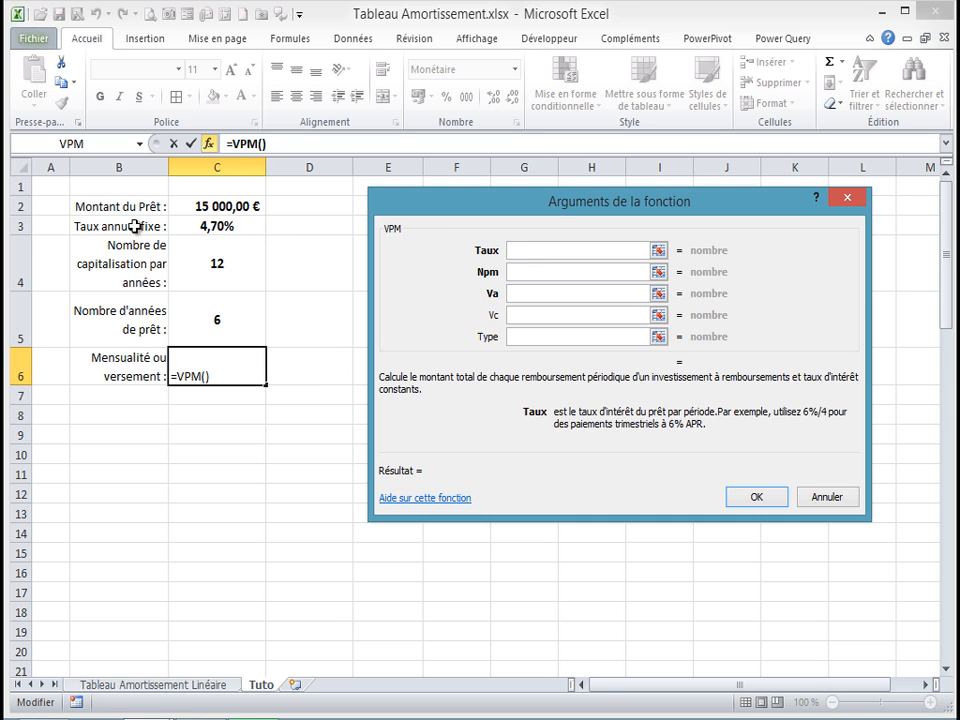
Set the VPM function's Taux argument to C3/C4 and its Npm argument to C5*C4
left_click(215, 222)
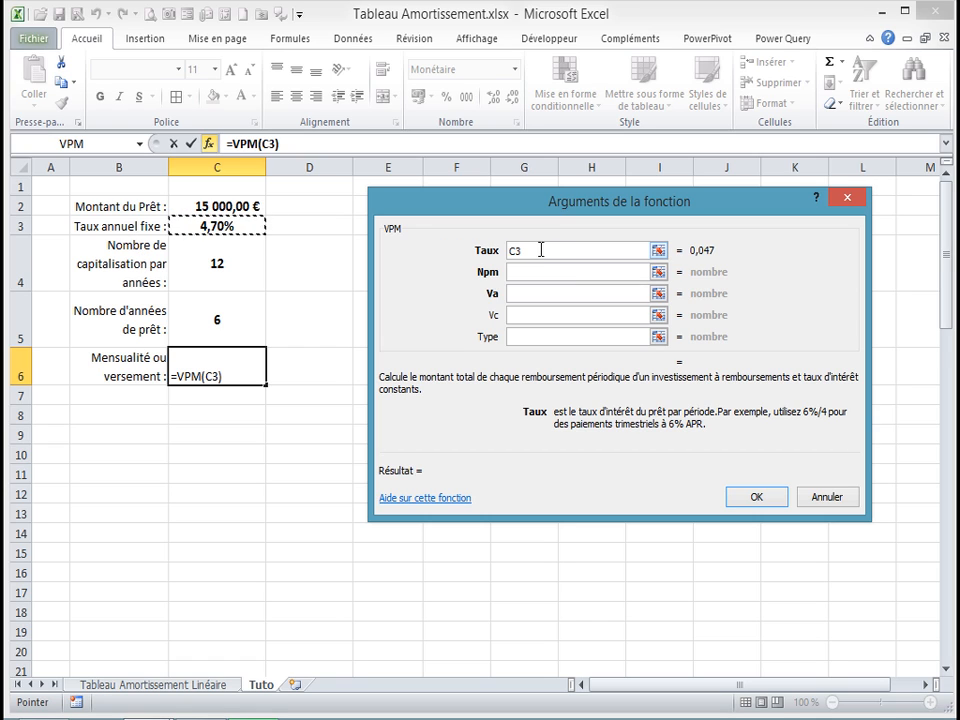
type("/")
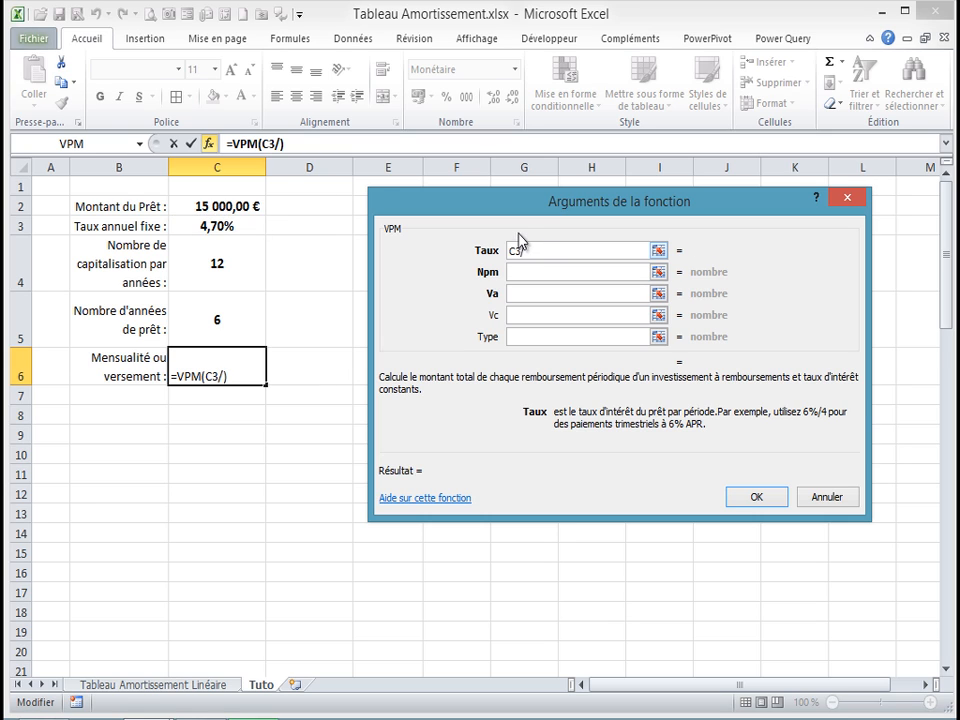
left_click(218, 266)
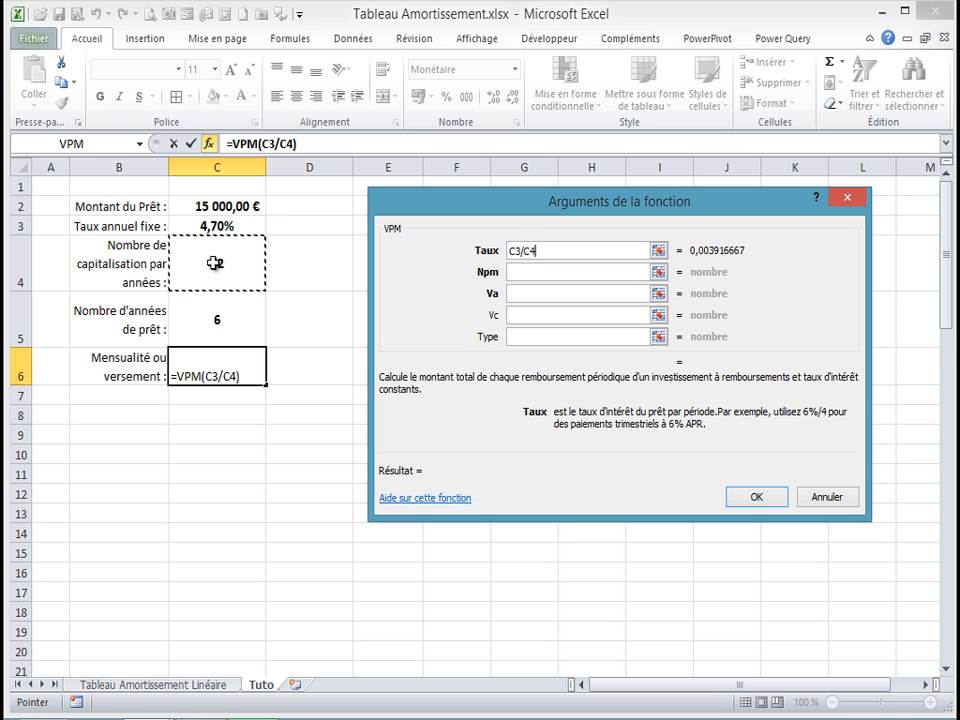
left_click(522, 272)
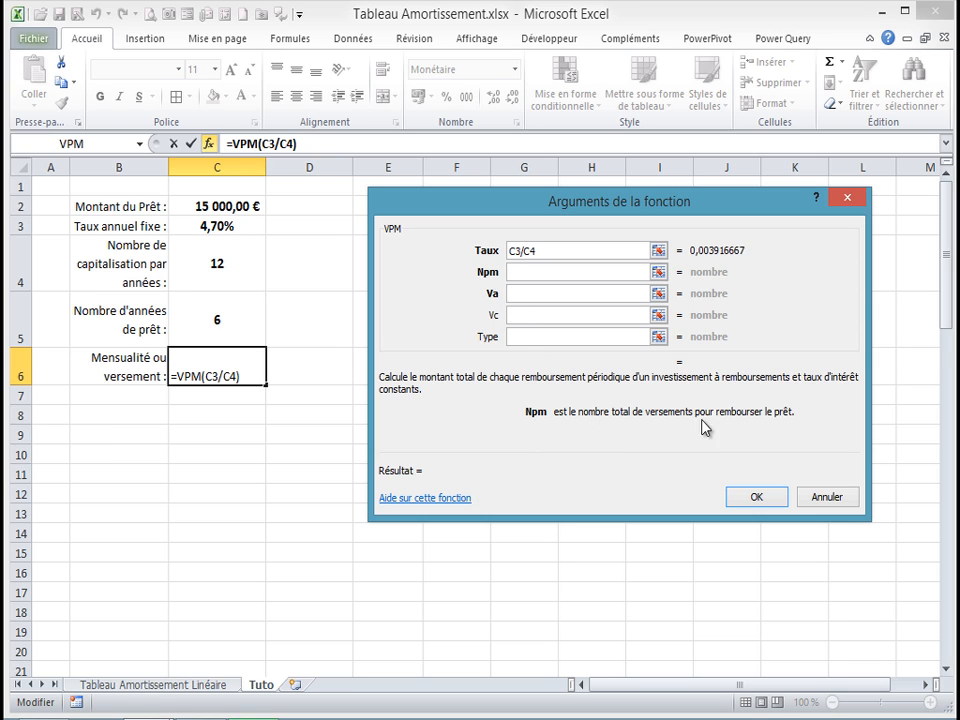
left_click(216, 318)
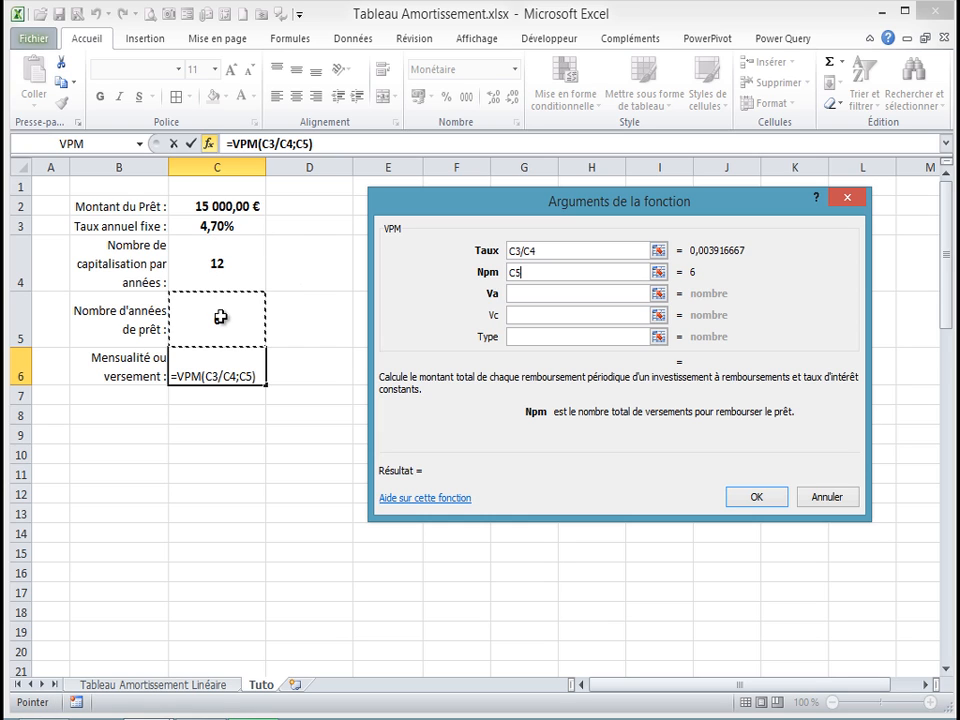
type("*")
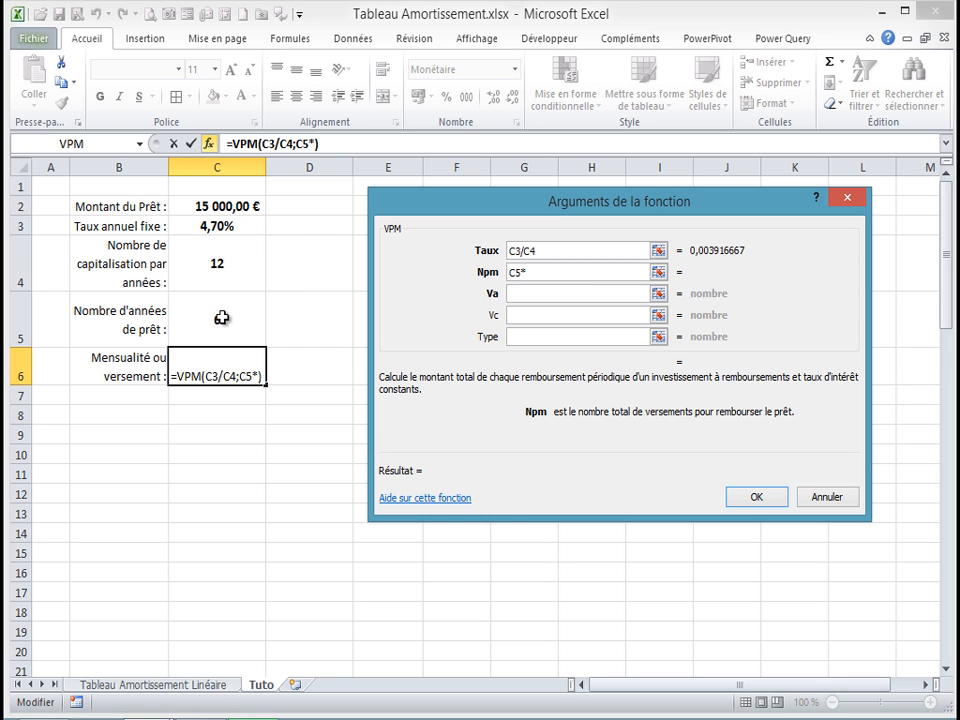
left_click(215, 260)
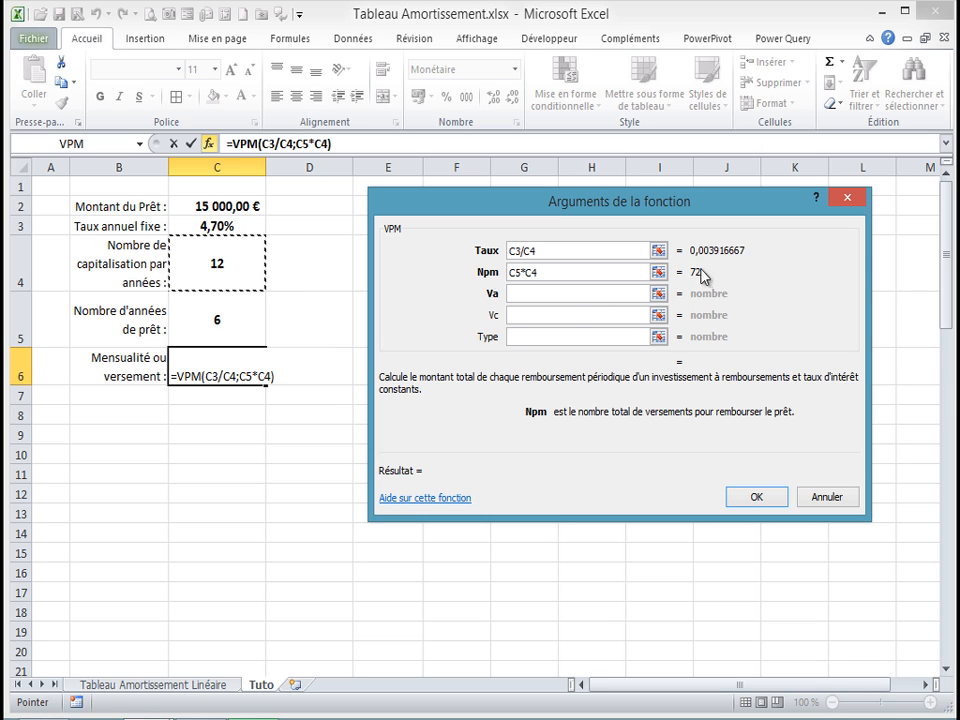
Set the remaining VPM arguments: Va to the loan amount in C2, Vc to 0 and Type to 0
left_click(521, 295)
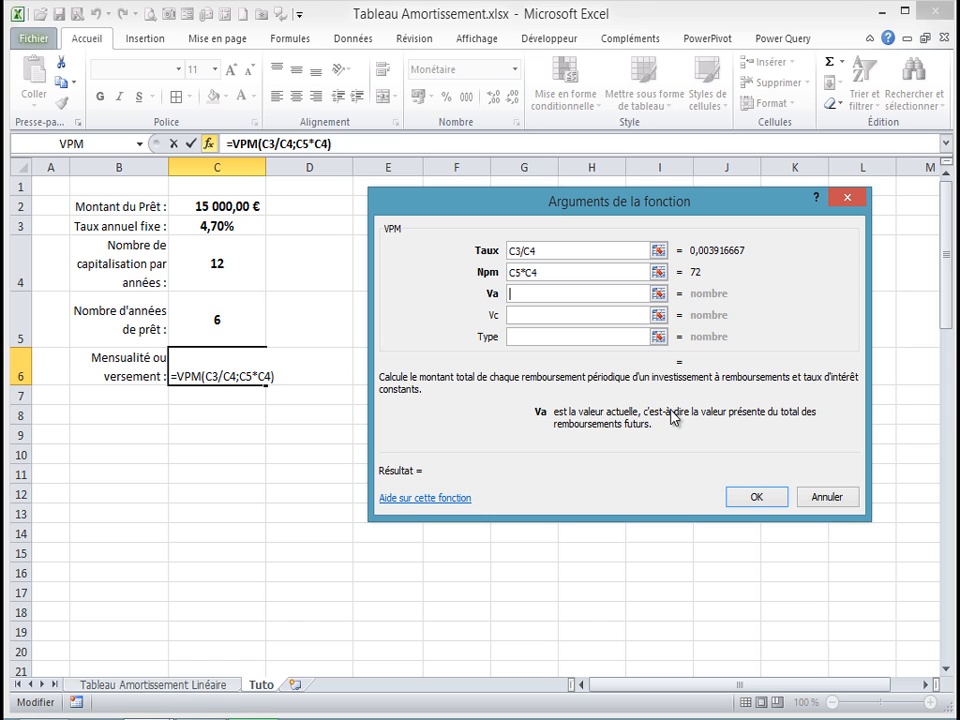
left_click(226, 206)
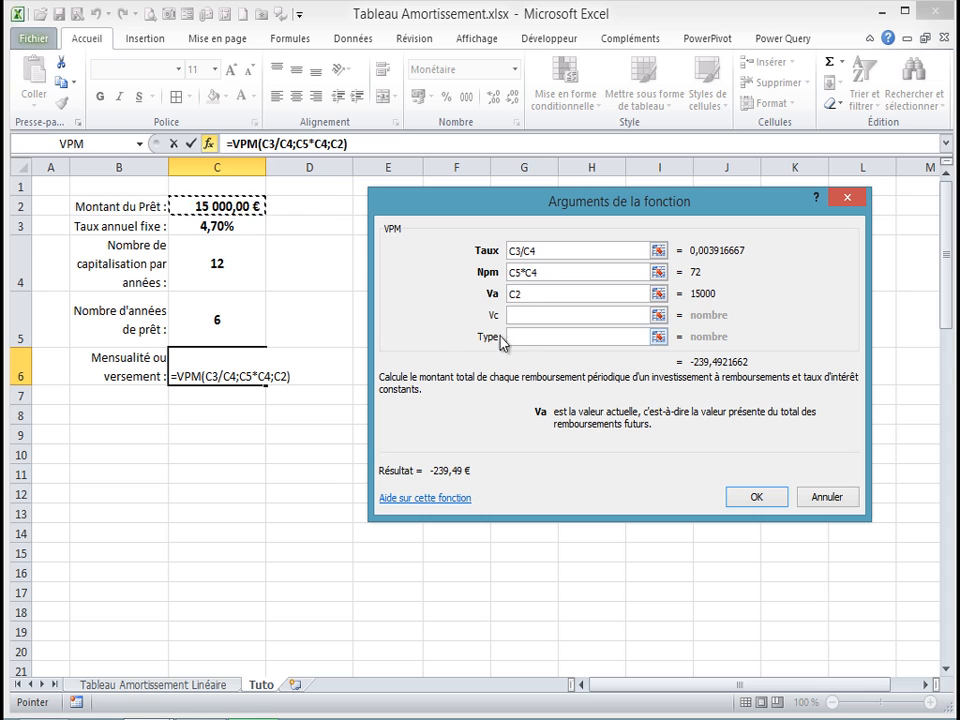
left_click(531, 317)
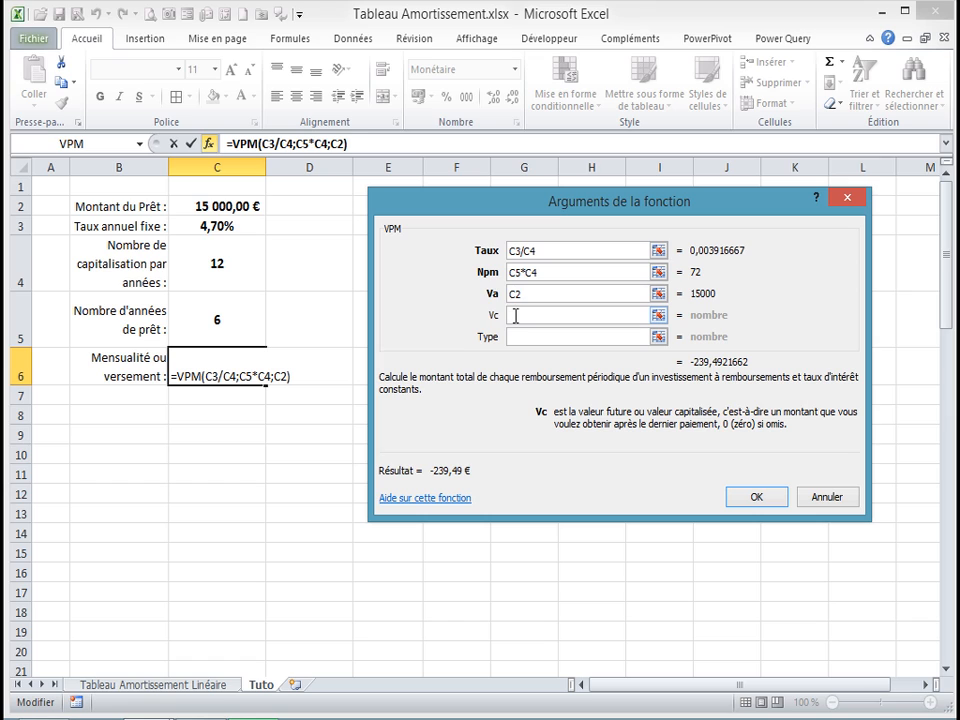
type("0")
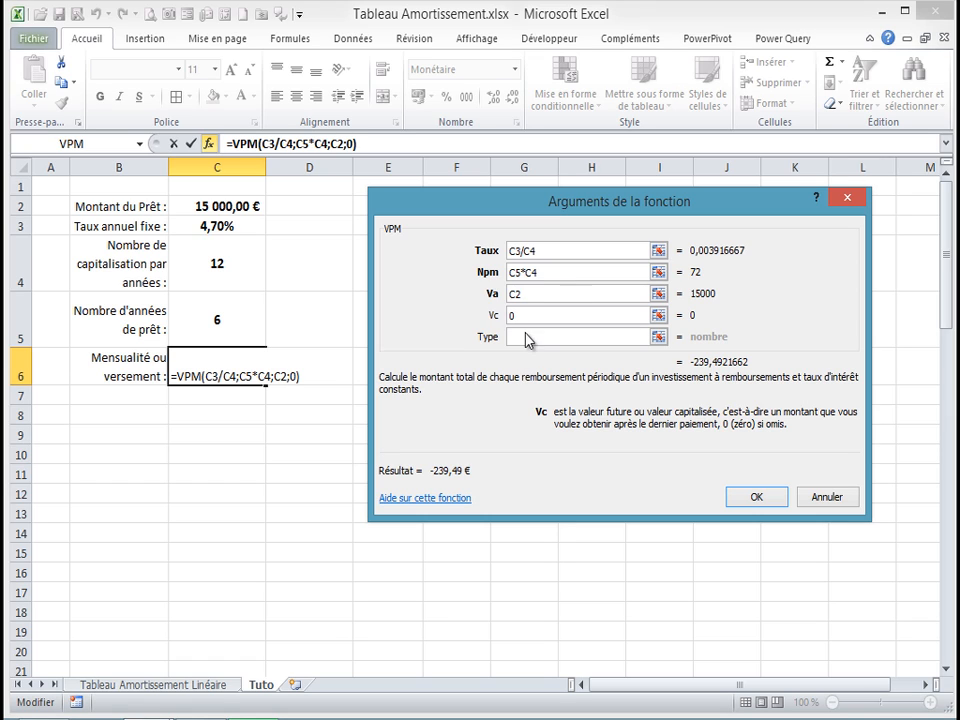
left_click(527, 336)
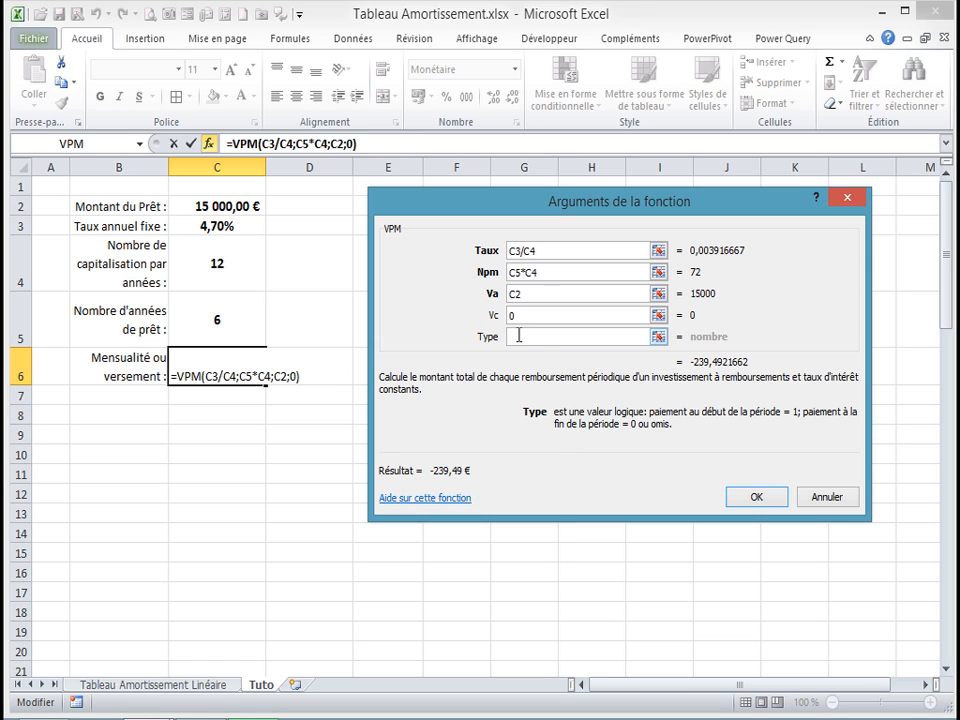
type("0")
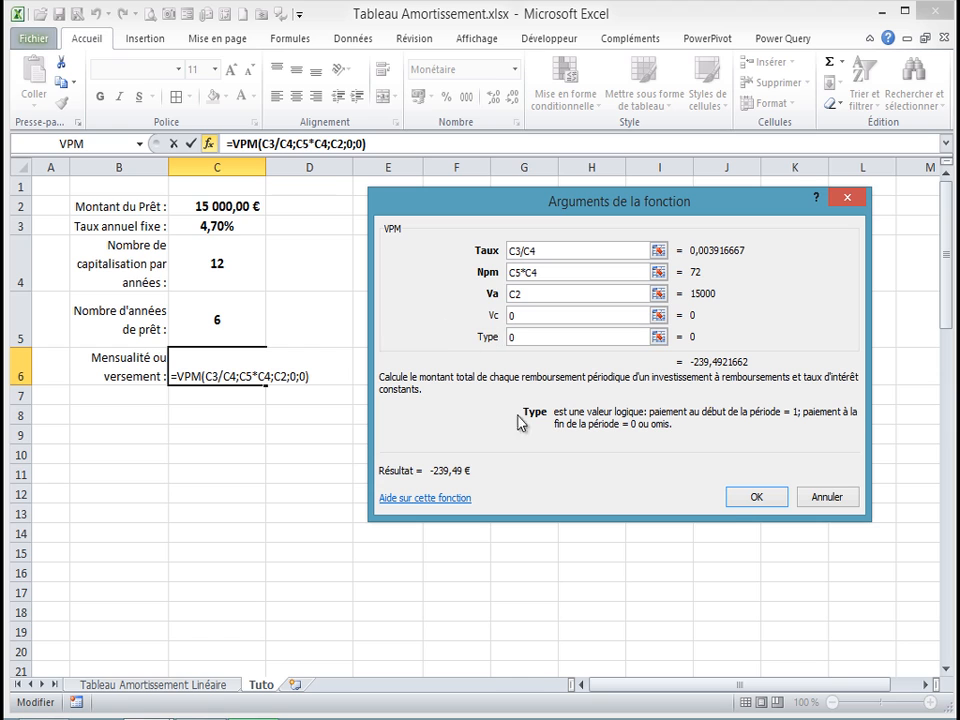
Complete the VPM formula in C6 and put a minus sign before VPM so it reads =-VPM(C3/C4;C5*C4;C2;0;0)
left_click(752, 498)
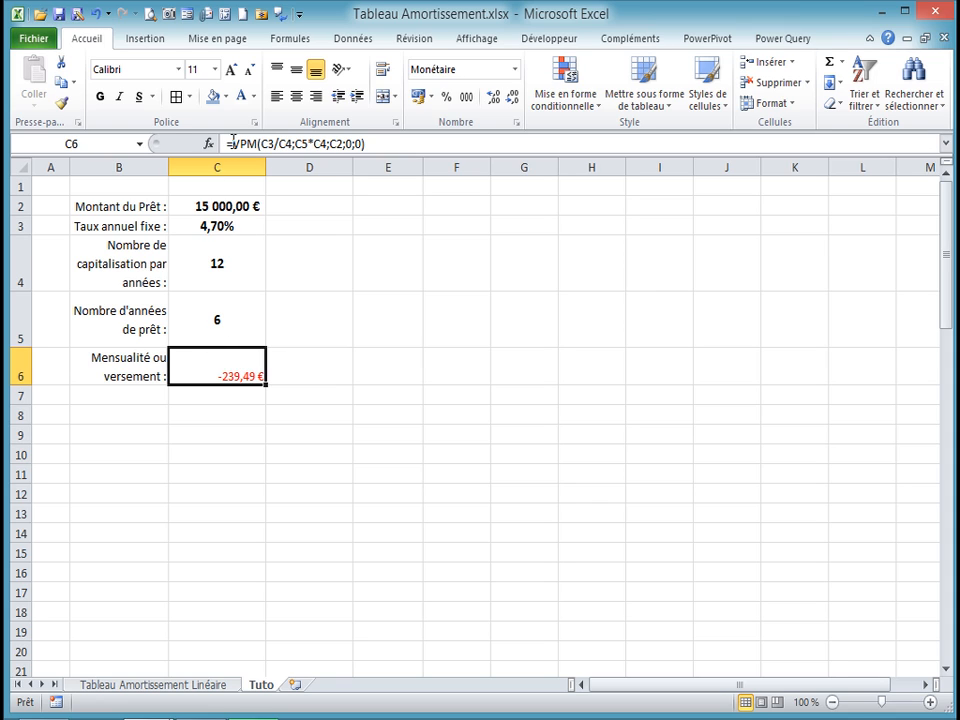
left_click(233, 143)
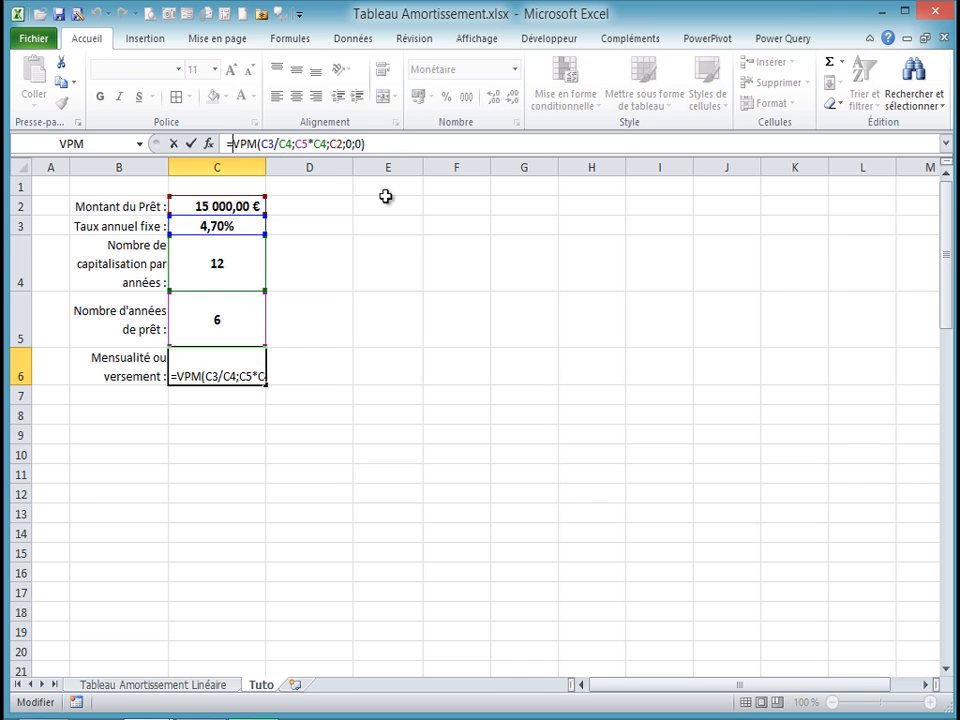
type("-")
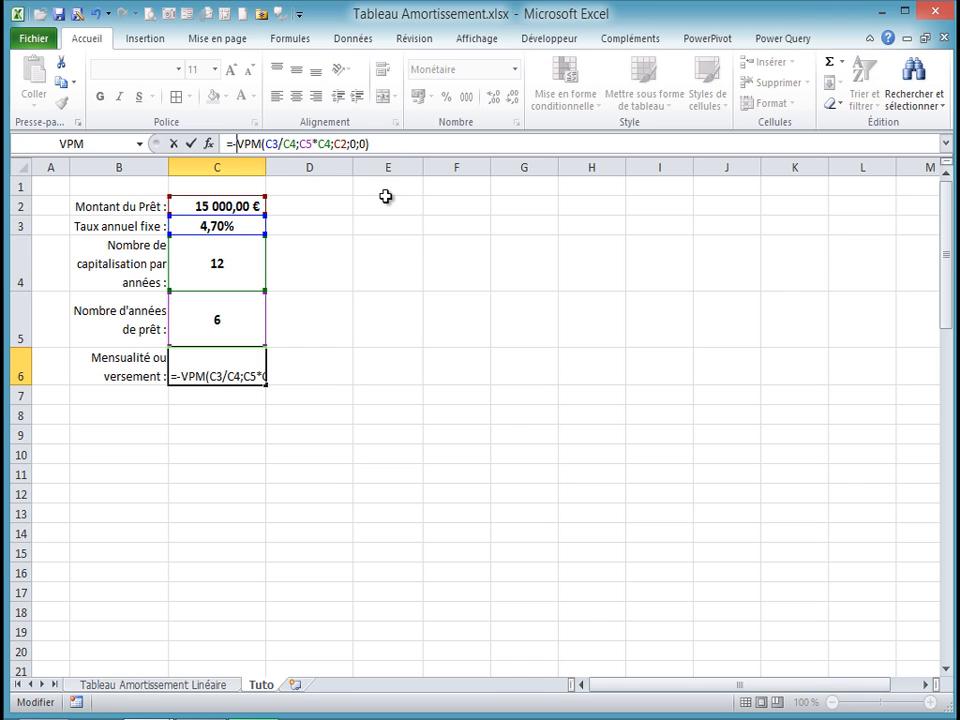
key("Return")
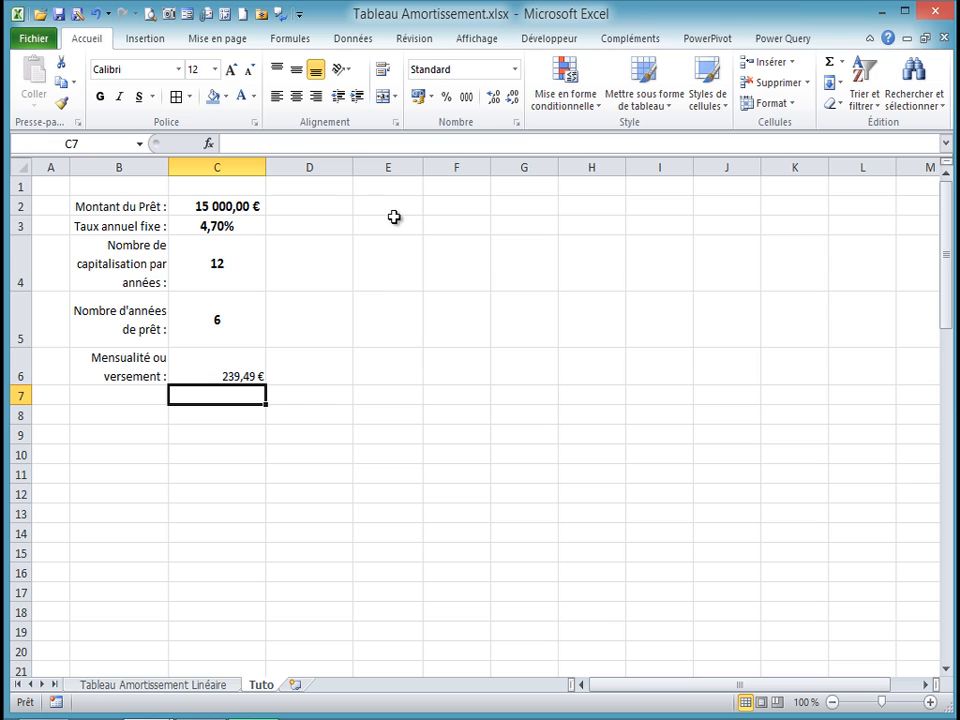
Format the monthly payment in C6 as bold, size 16, centred both horizontally and vertically
left_click(248, 369)
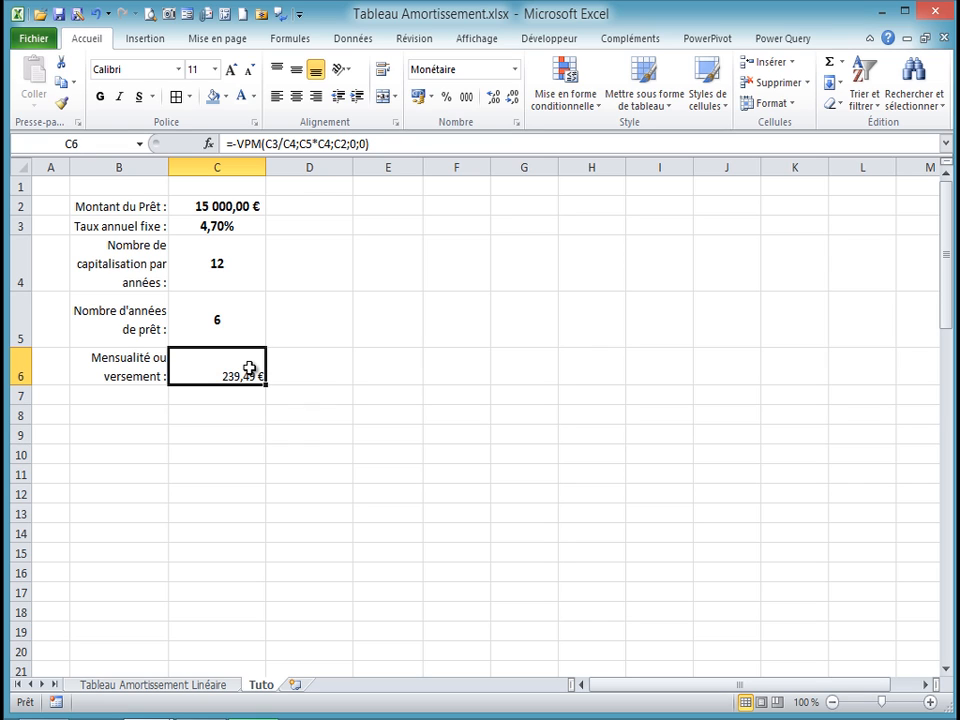
left_click(100, 96)
left_click(298, 98)
left_click(296, 70)
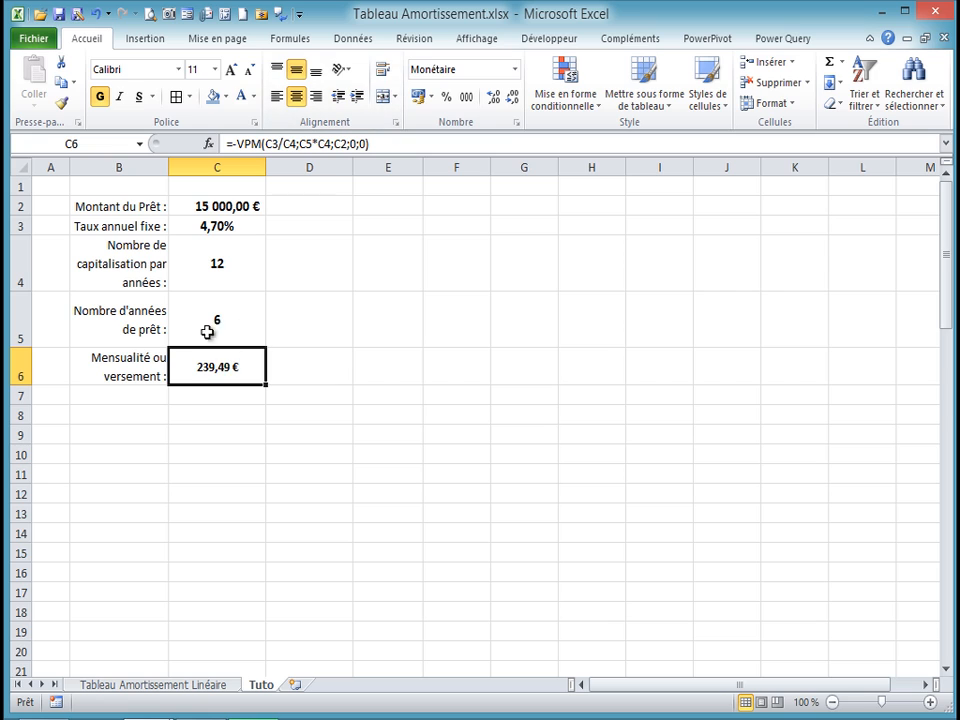
left_click(231, 71)
left_click(231, 71)
left_click(231, 71)
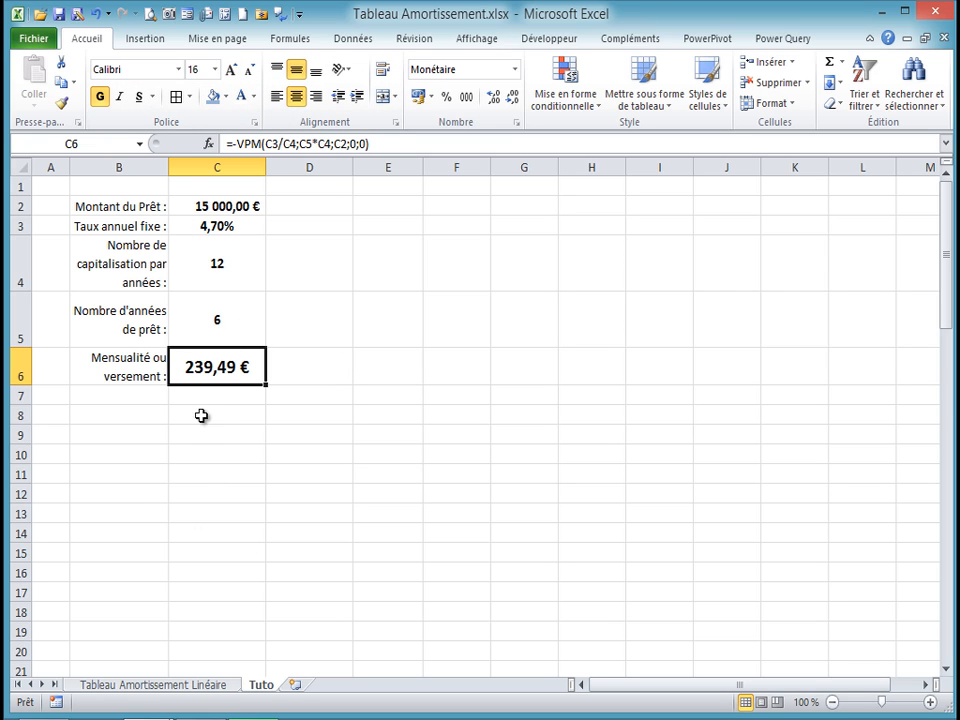
Enter the amortisation table headers N° in A8, Mensualité in B8 and Intérêt in C8
left_click(64, 414)
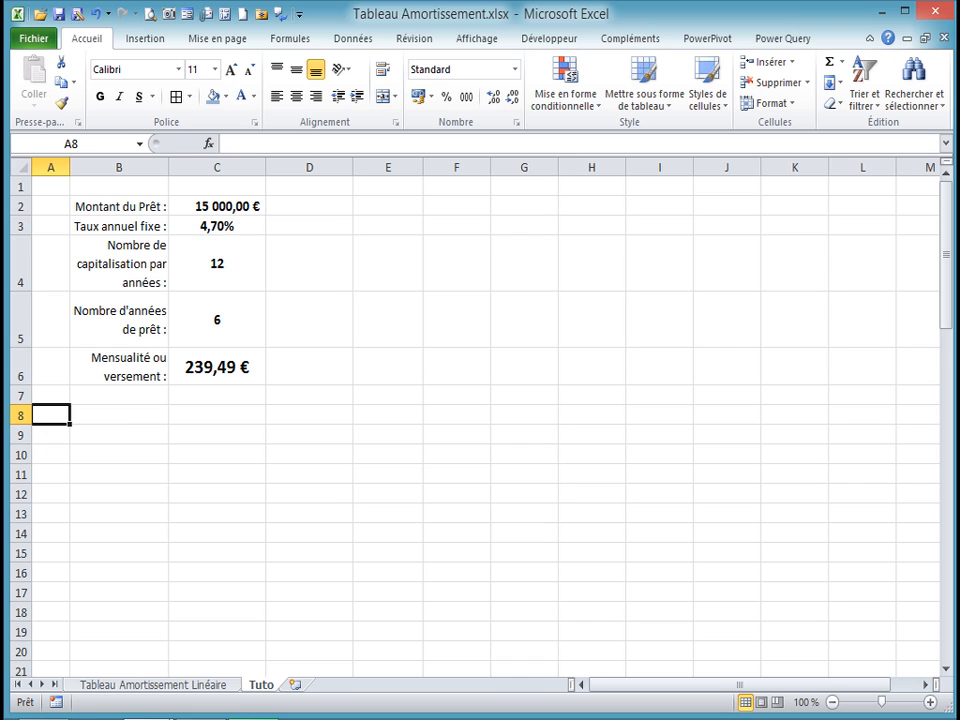
type("N°")
key("Tab")
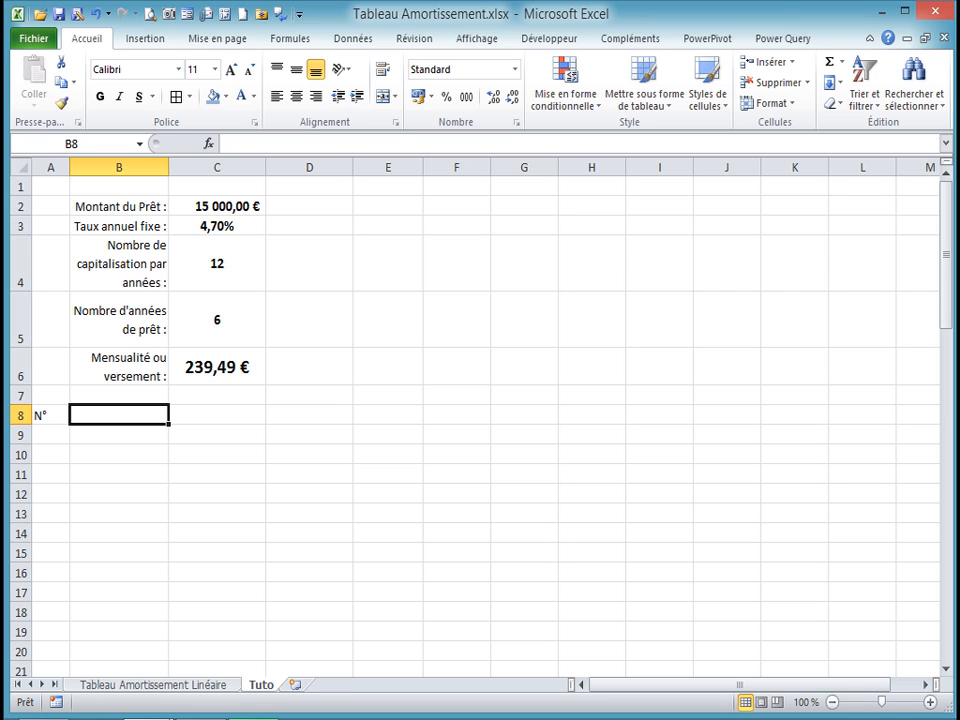
type("Mensual")
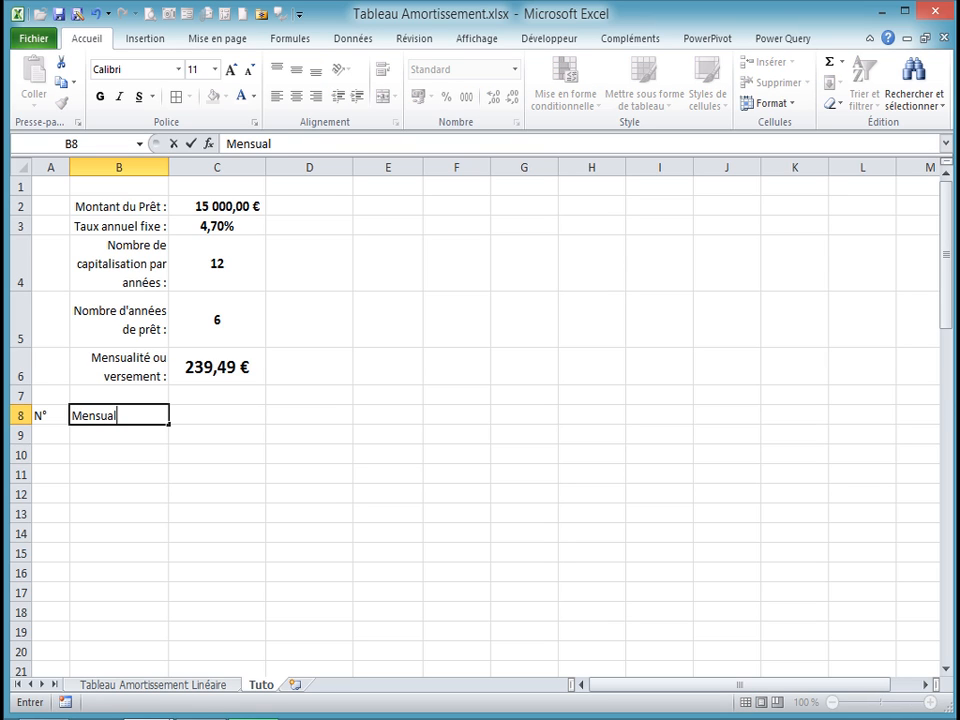
type("ité")
key("Tab")
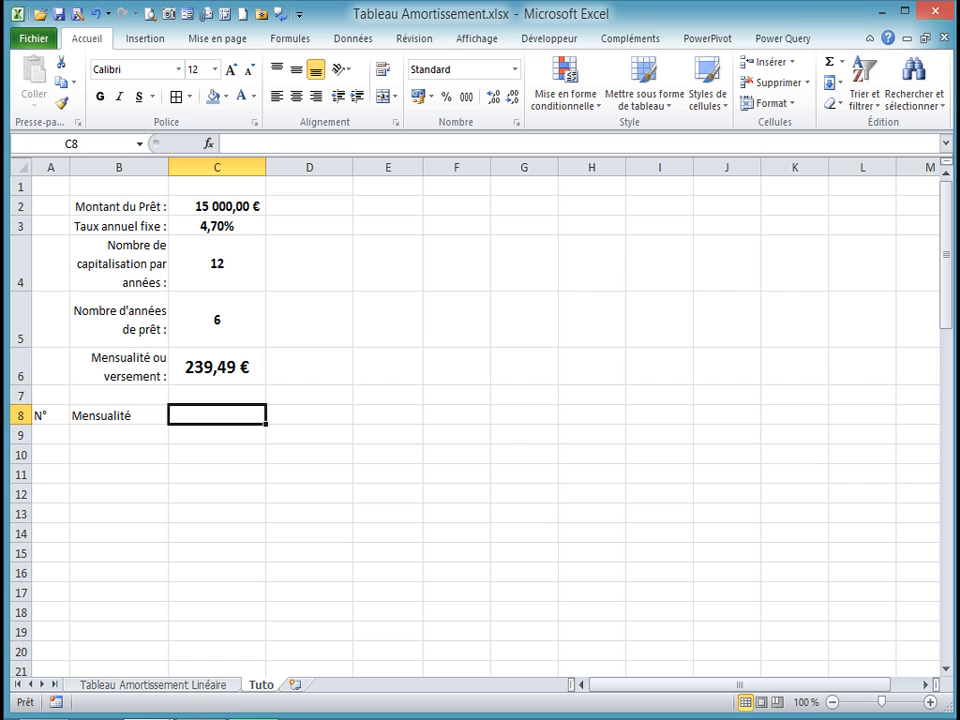
type("I")
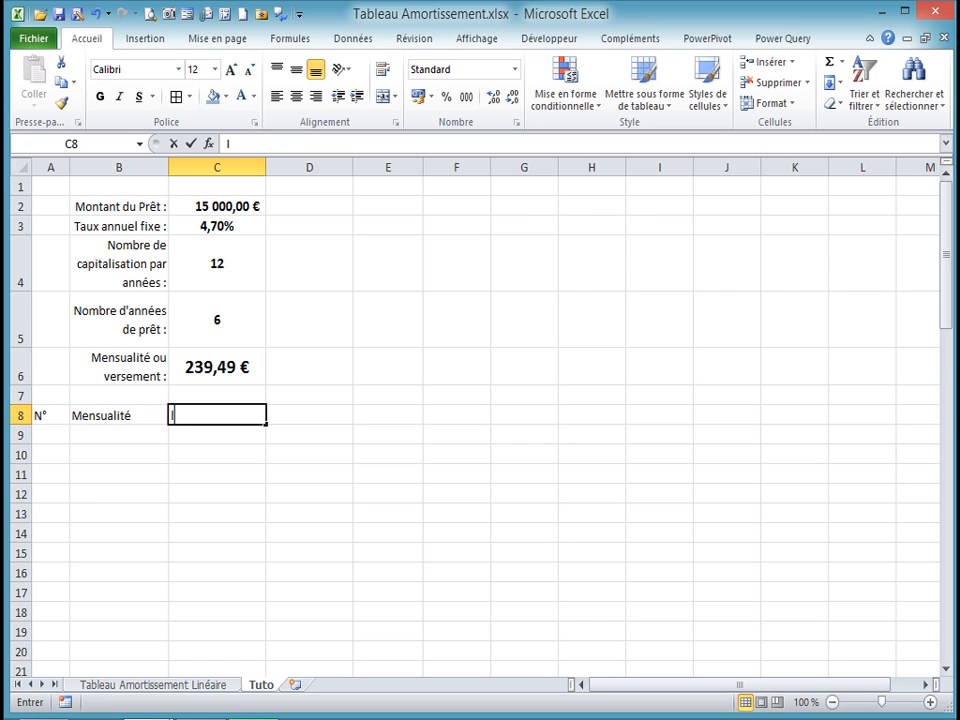
type("ntér")
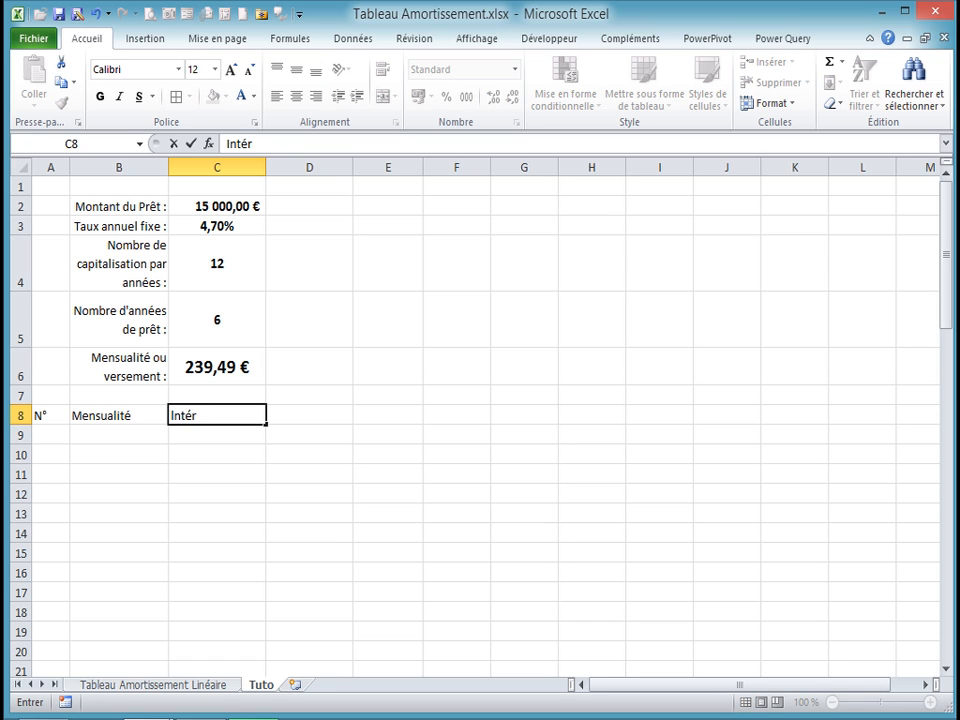
type("êt")
key("Tab")
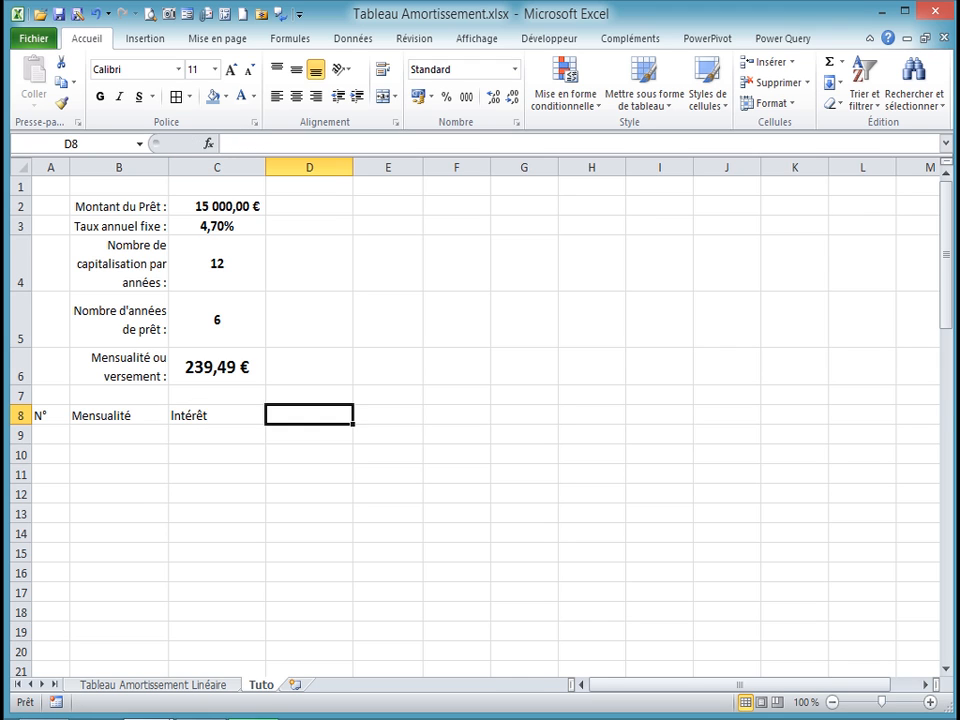
Add the remaining table headers Amortissement in D8 and Solde in E8
type("Amo")
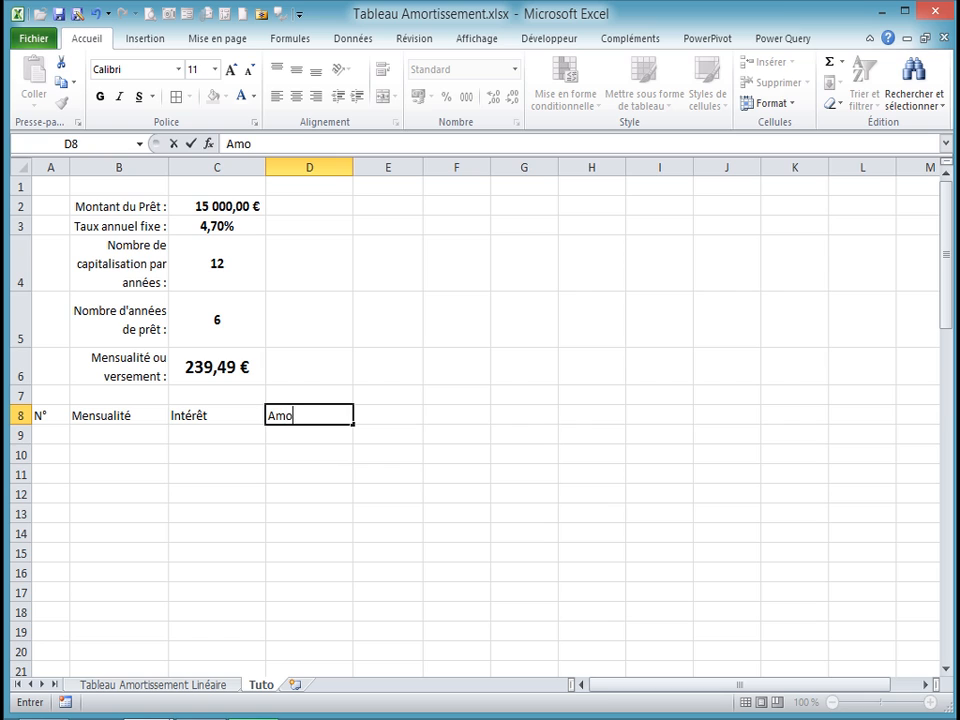
type("rtissement")
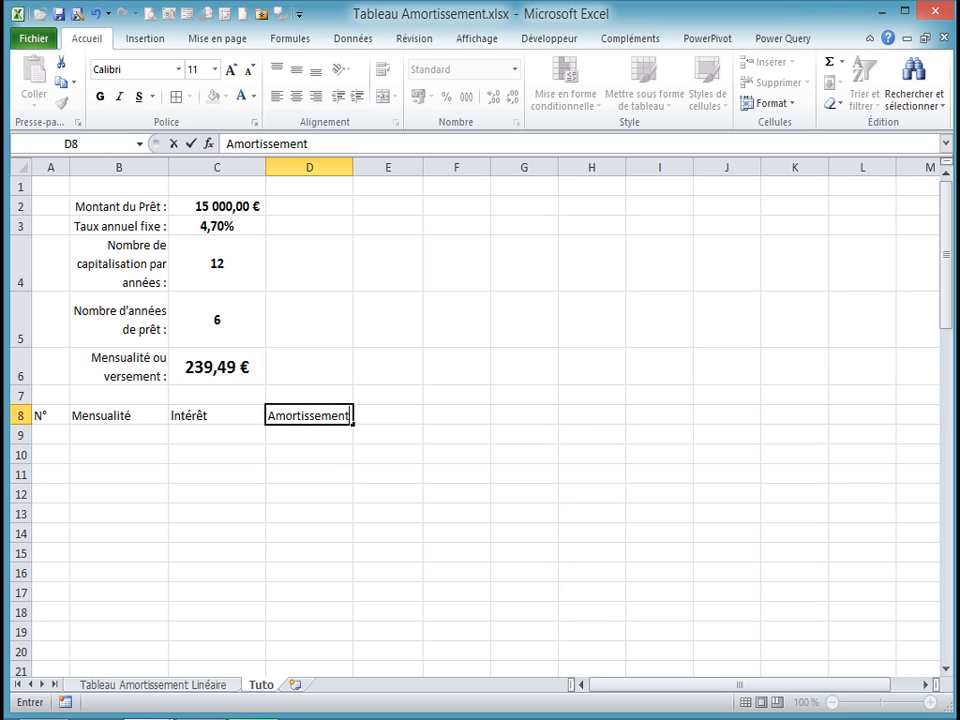
key("Tab")
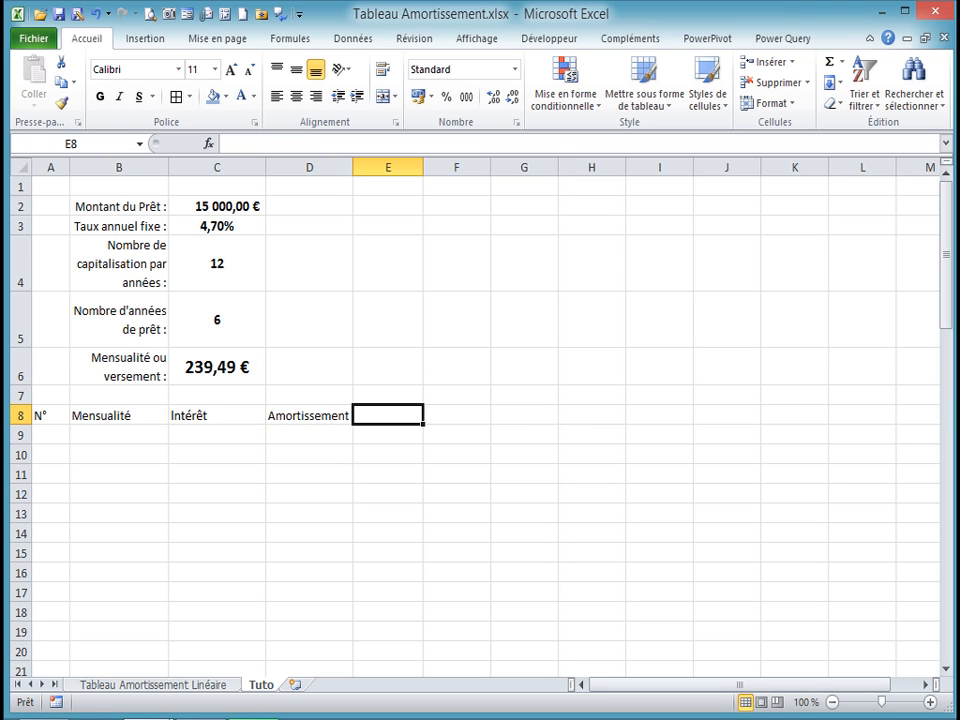
type("Sole")
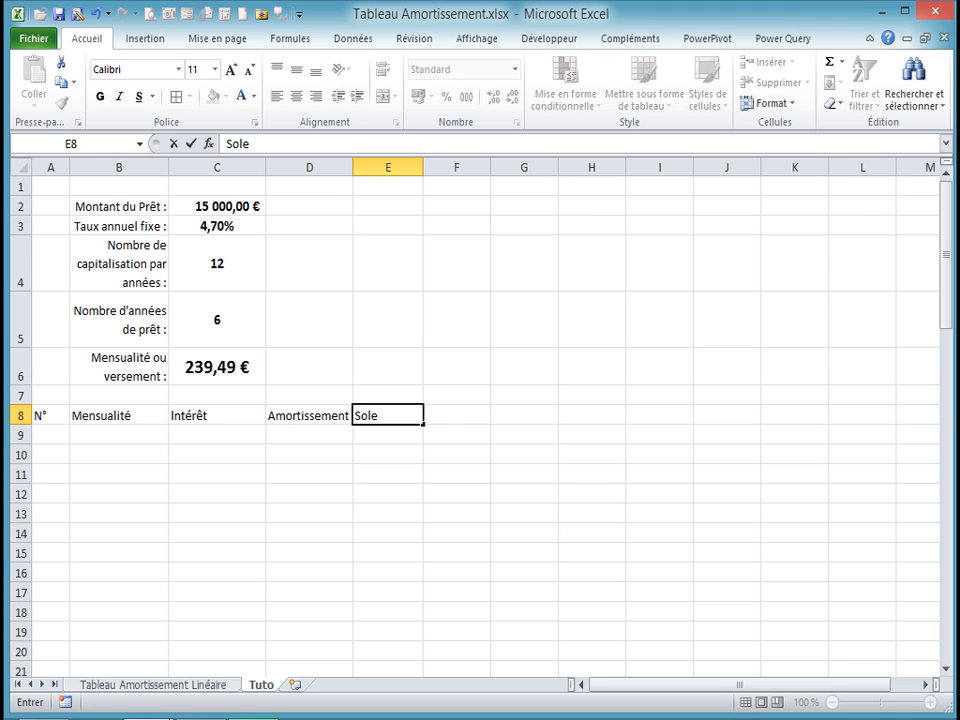
key("BackSpace")
type("de")
key("Return")
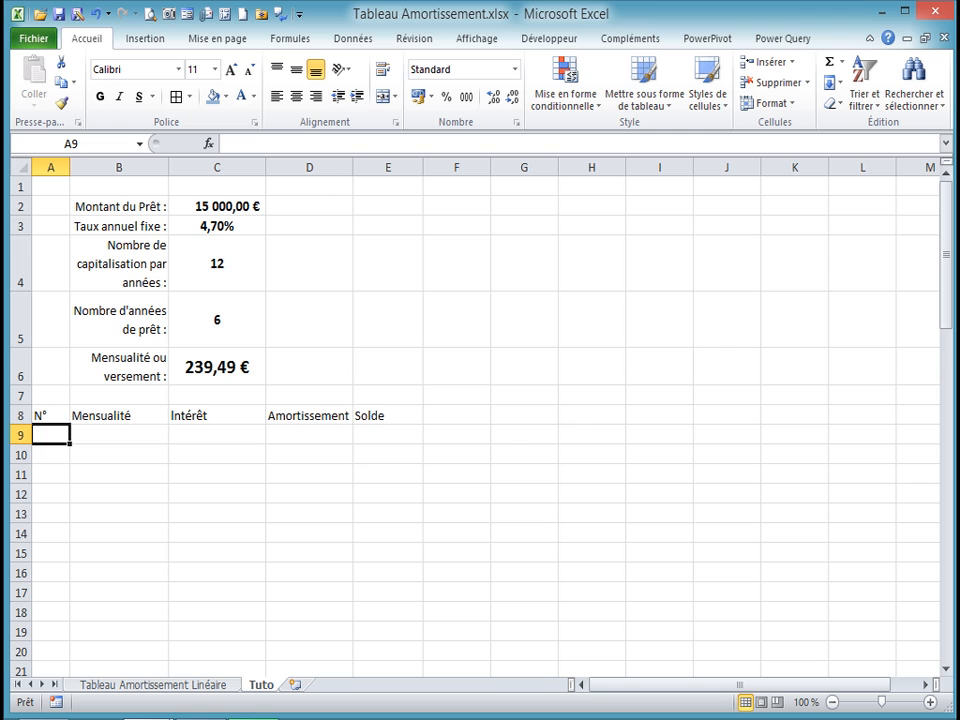
Set the opening balance in E9 to the loan amount with =C2 and centre the headers in A8:E8
left_click(384, 437)
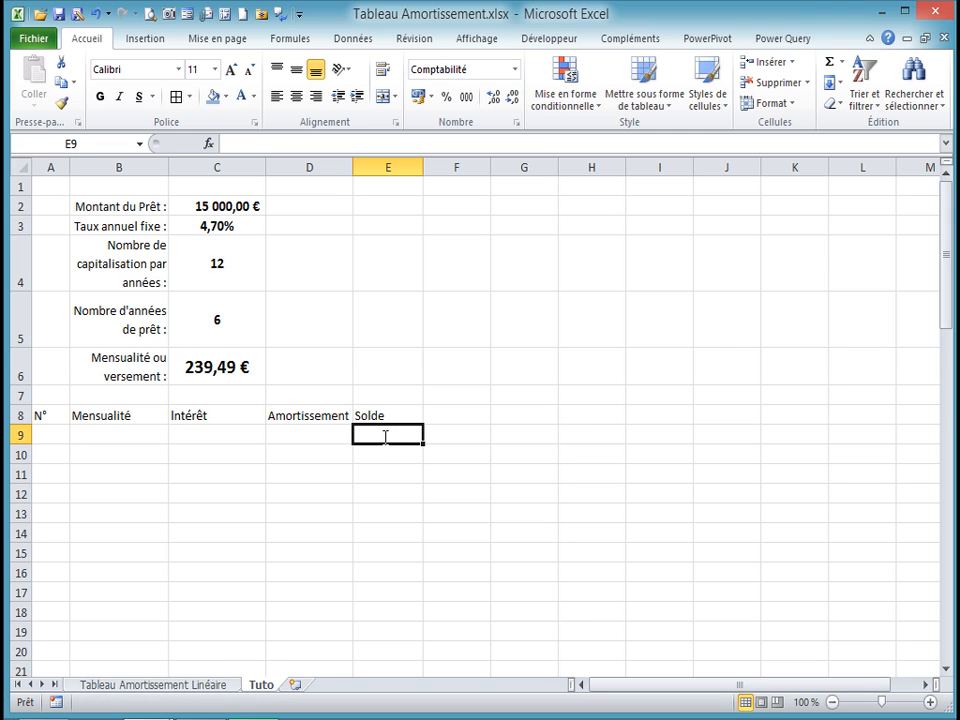
type("=")
left_click(228, 205)
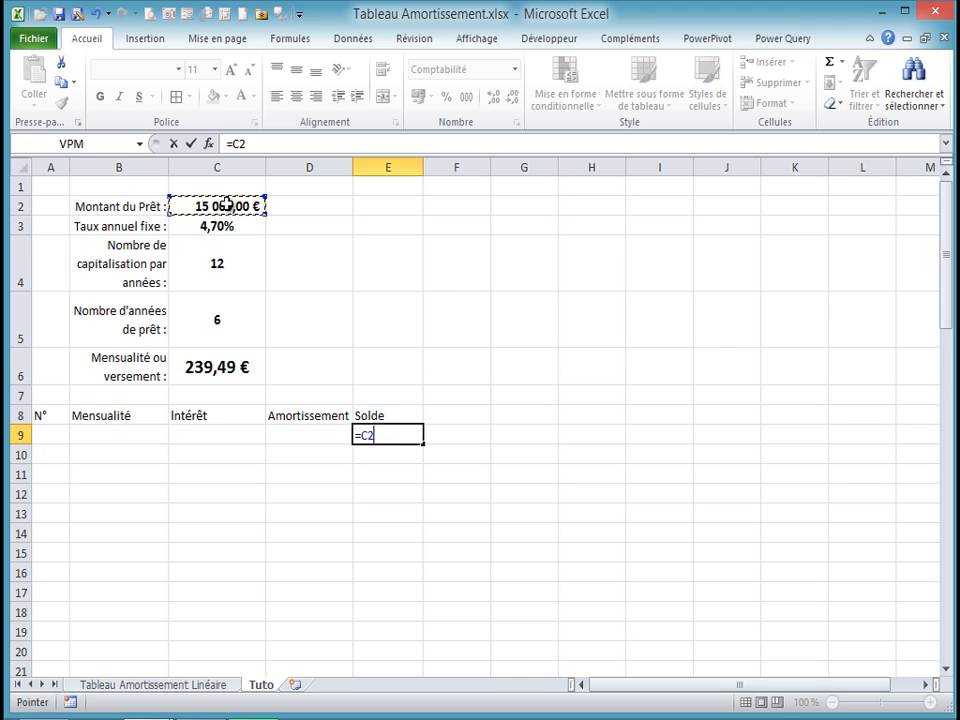
key("Return")
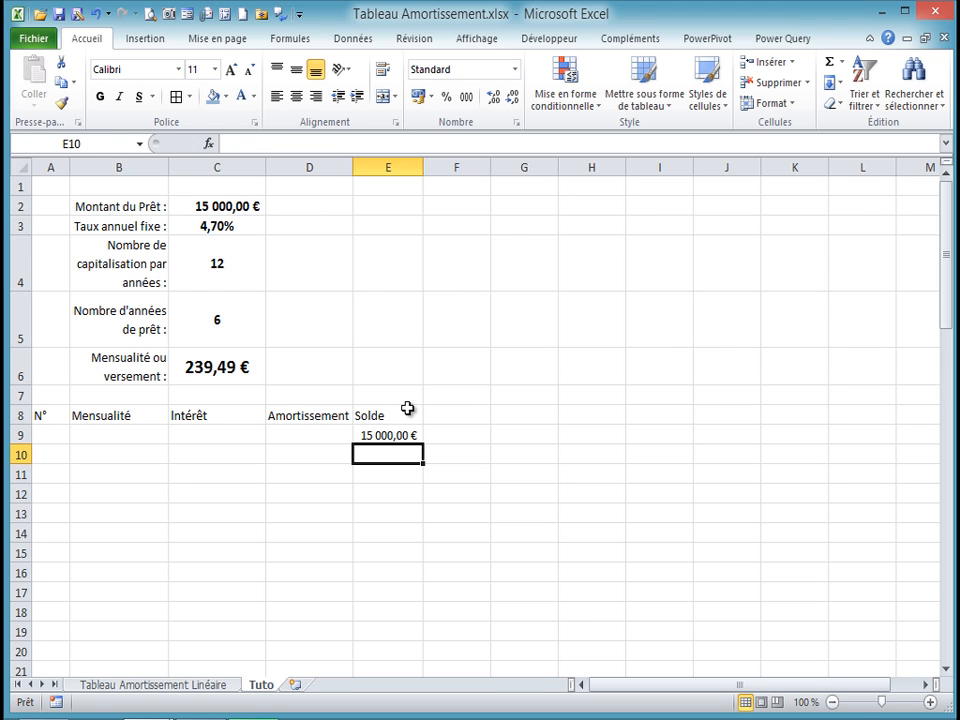
left_click(381, 436)
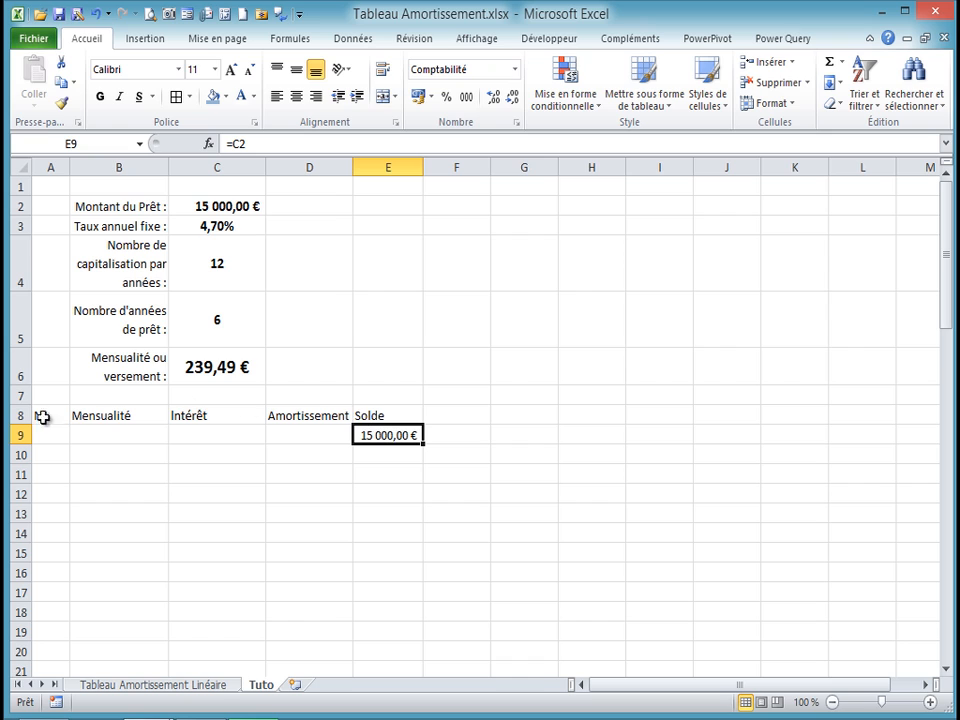
left_click_drag(42, 417, 385, 406)
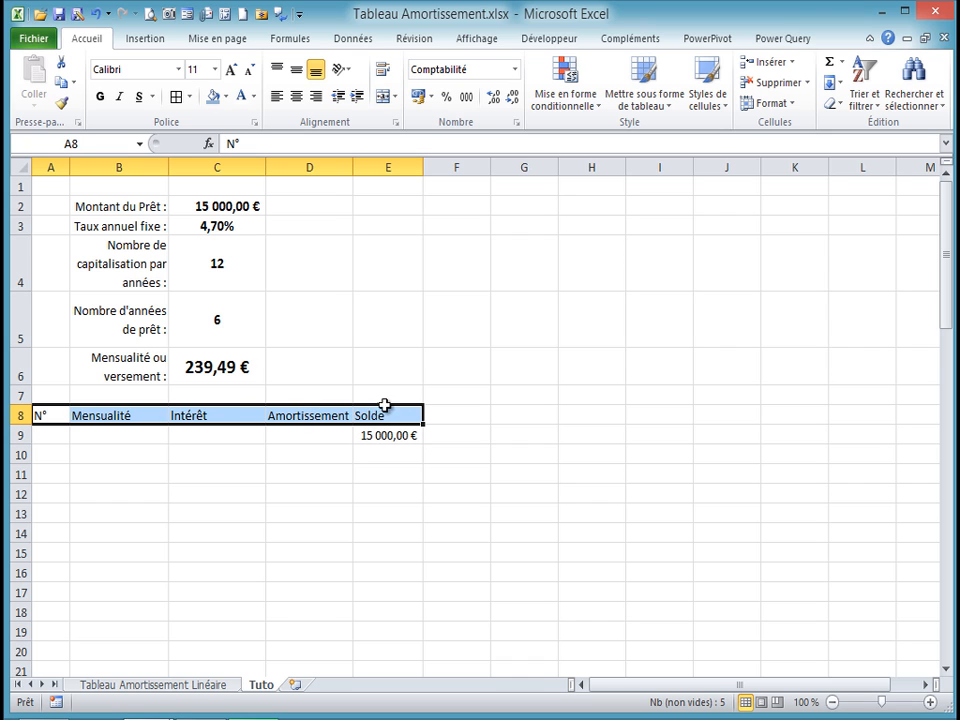
left_click(297, 96)
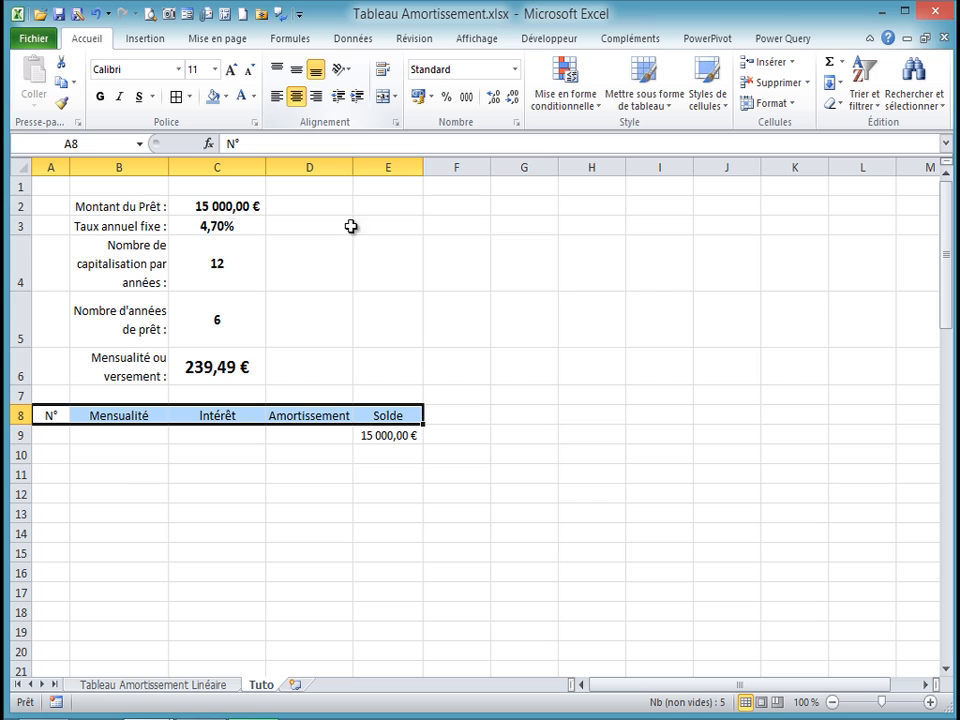
Enter 1 in A10 as the first payment number
left_click(52, 453)
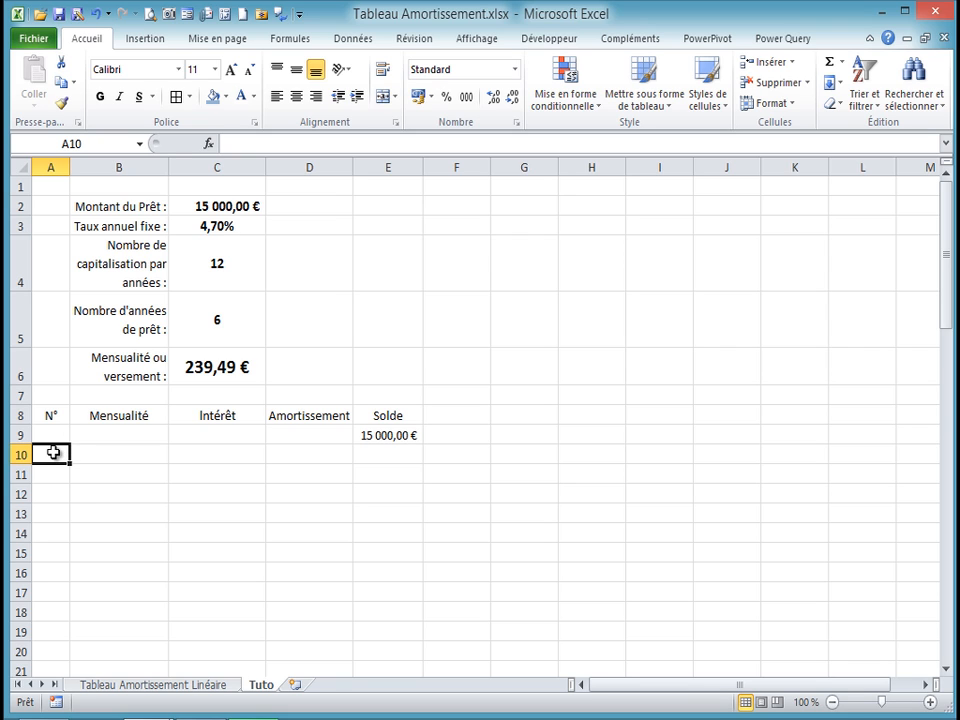
type("1")
key("Return")
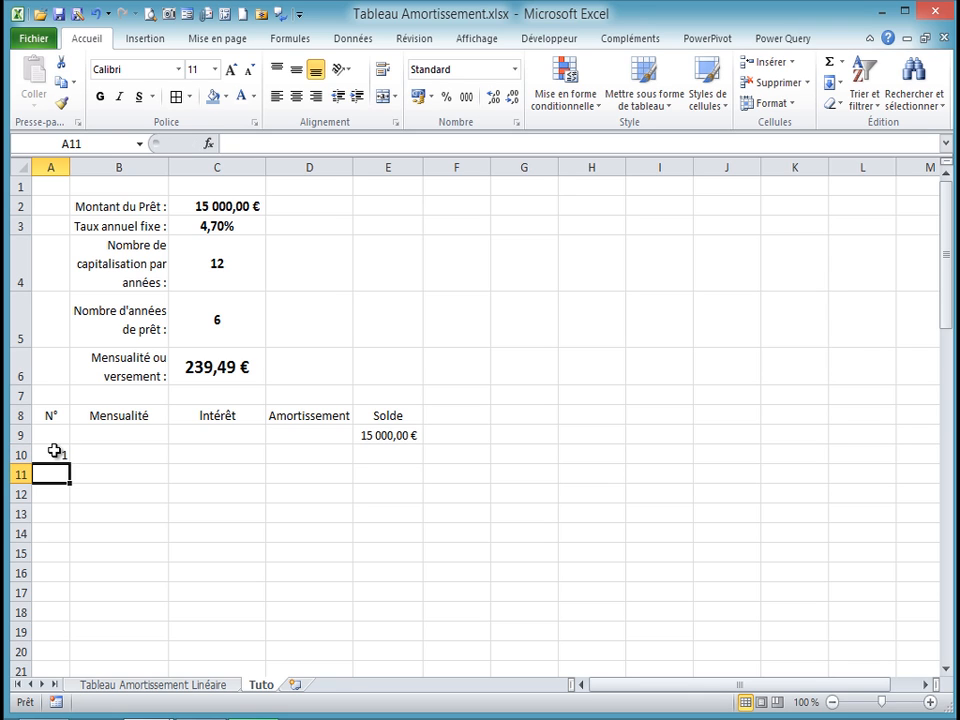
Fill the payment numbers down from A10 with a linear series in columns, step value 1 and last value 72
left_click(54, 451)
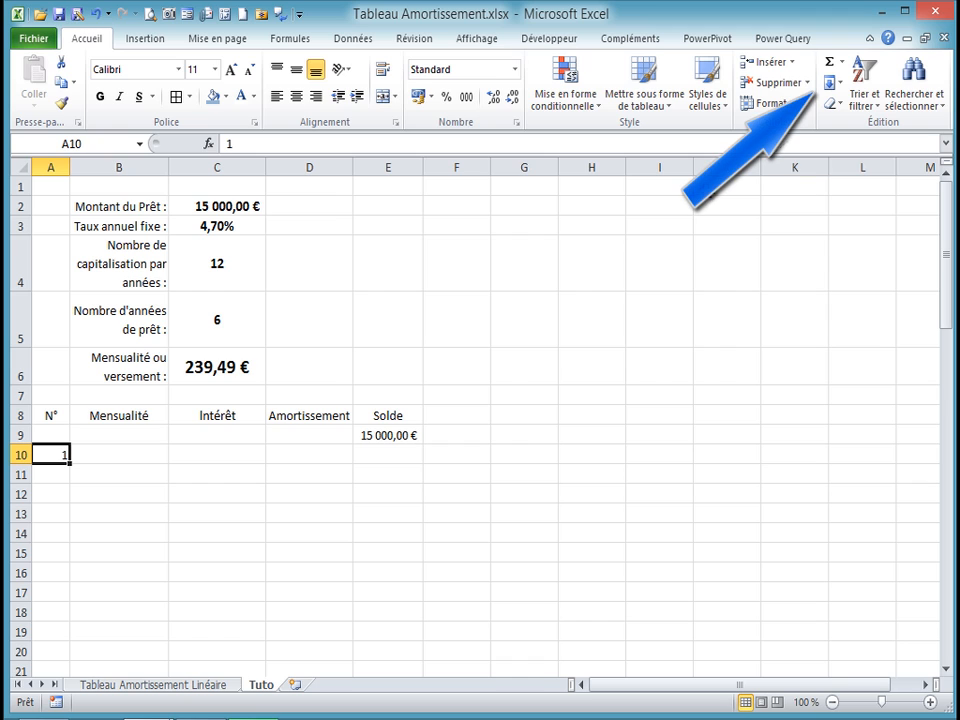
left_click(843, 85)
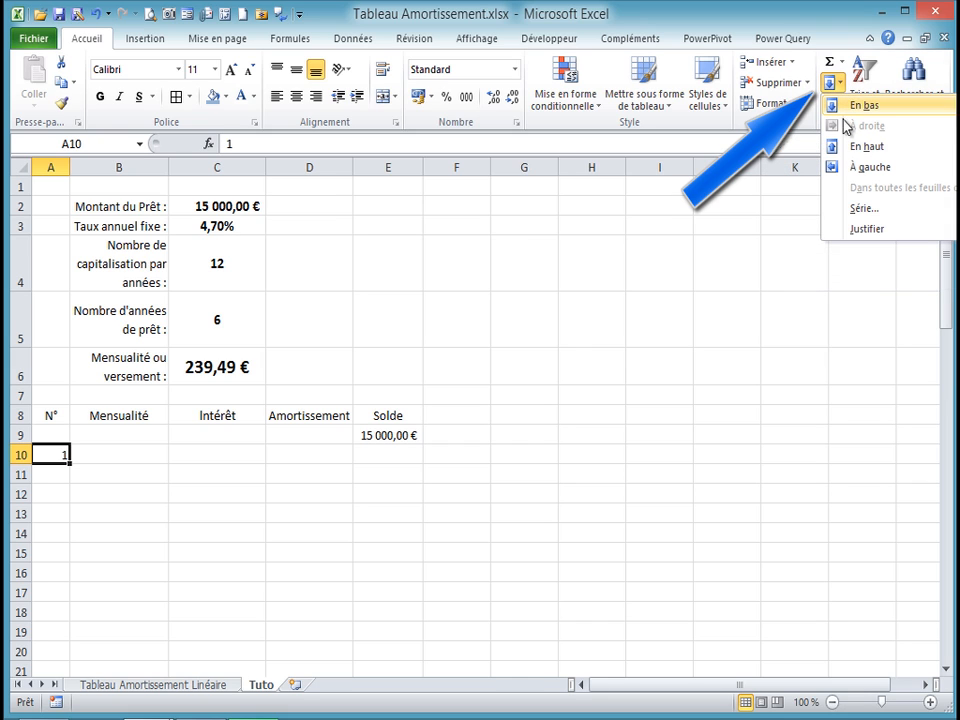
left_click(866, 211)
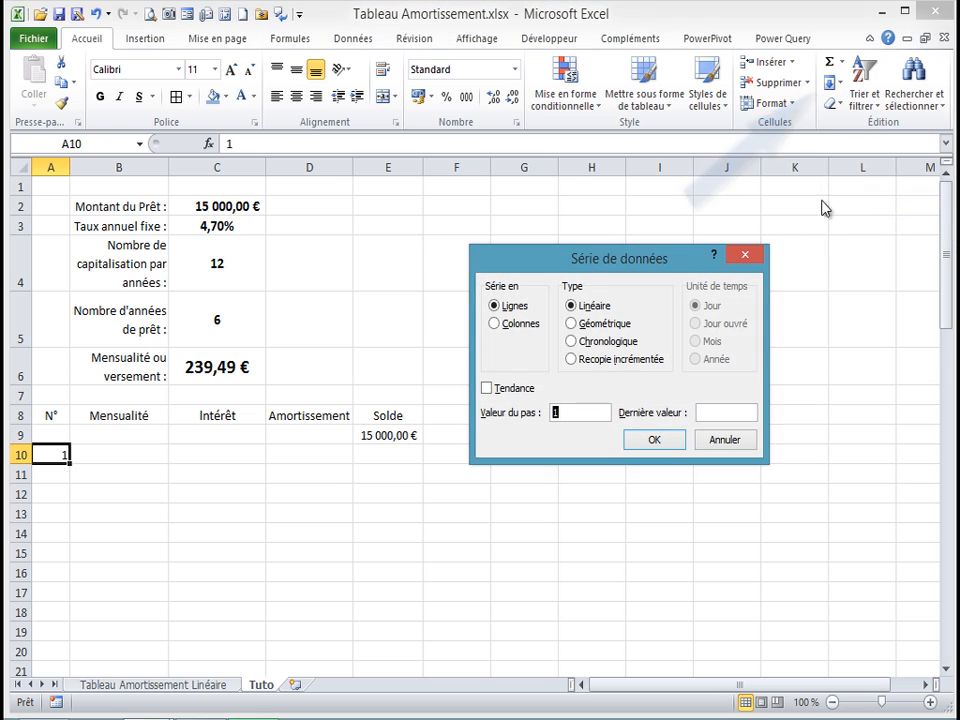
left_click(496, 326)
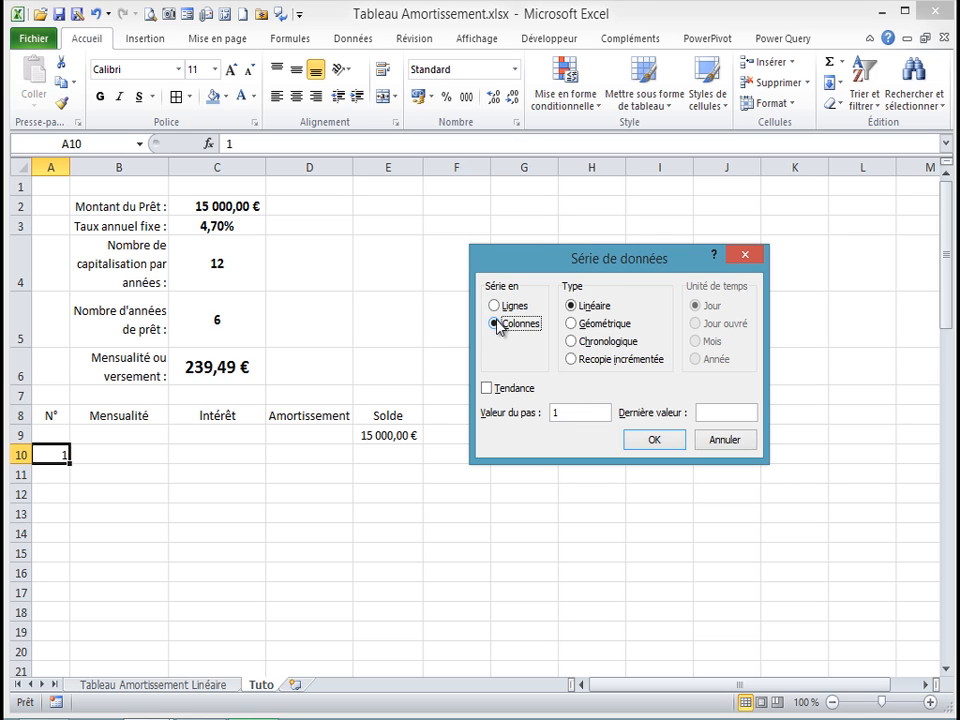
left_click(716, 411)
type("72")
left_click(655, 439)
scroll(60, 449, "down", 2)
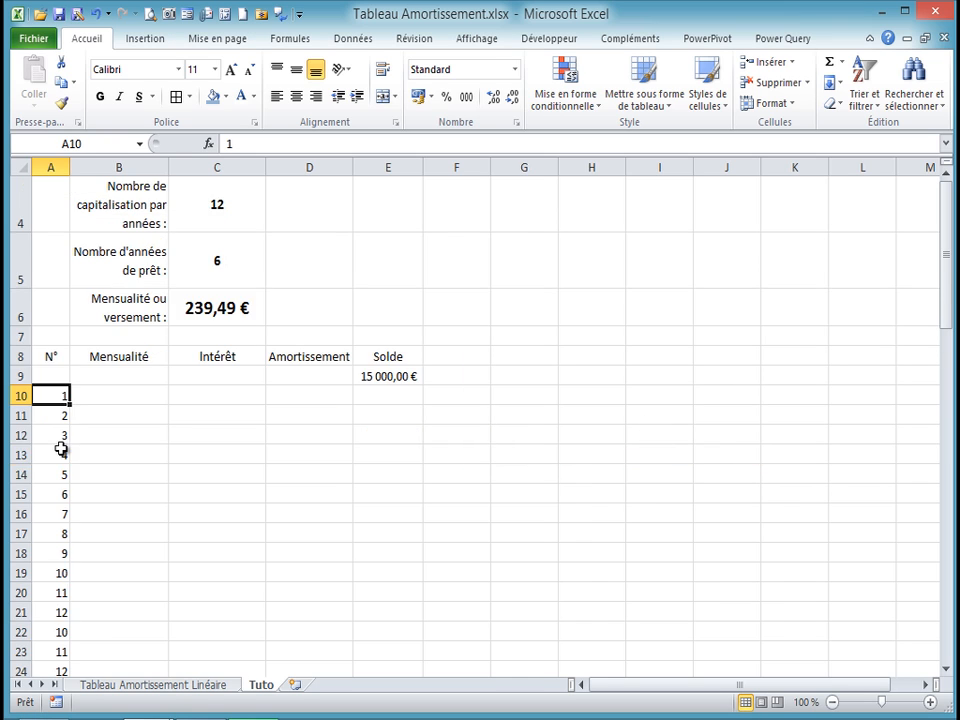
scroll(59, 449, "down", 18)
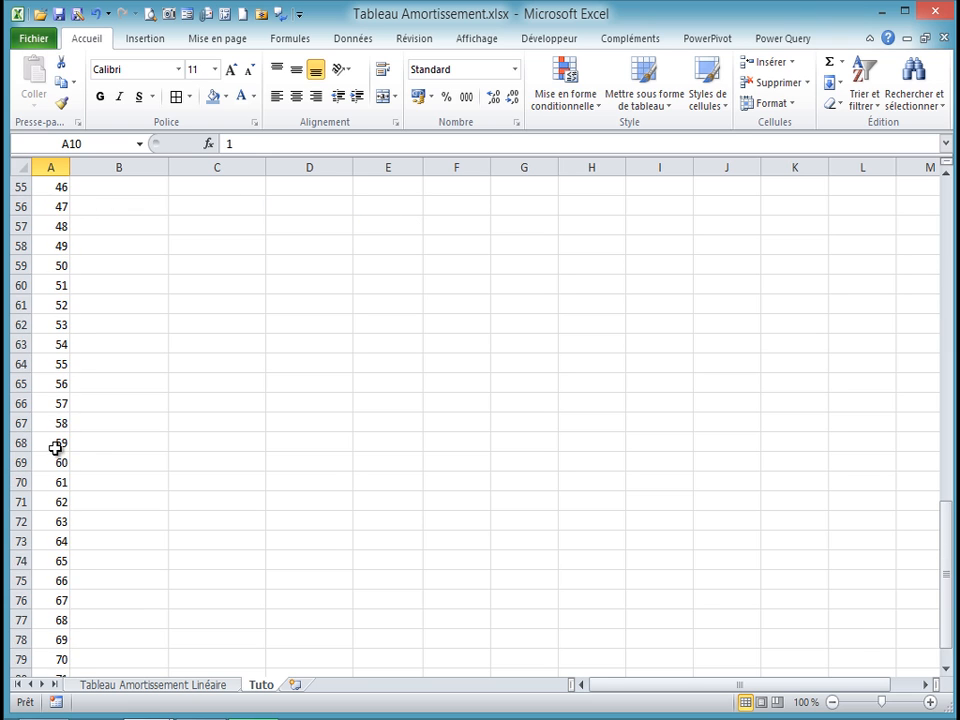
scroll(55, 448, "up", 16)
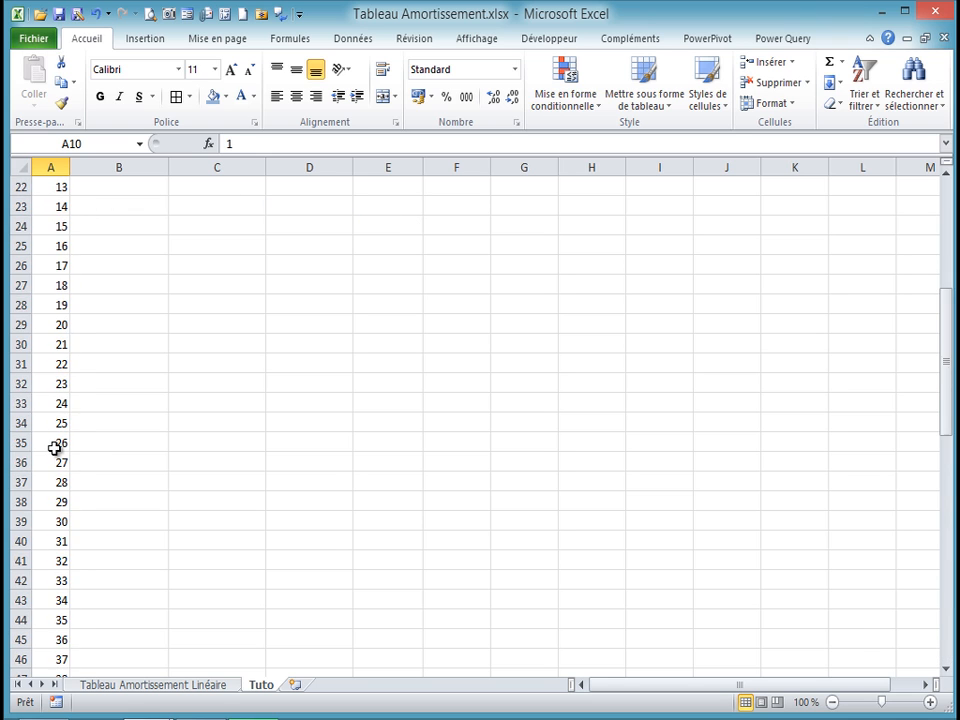
scroll(55, 448, "up", 4)
Enter =C6 in B10 to bring the monthly payment into the first payment row
left_click(122, 455)
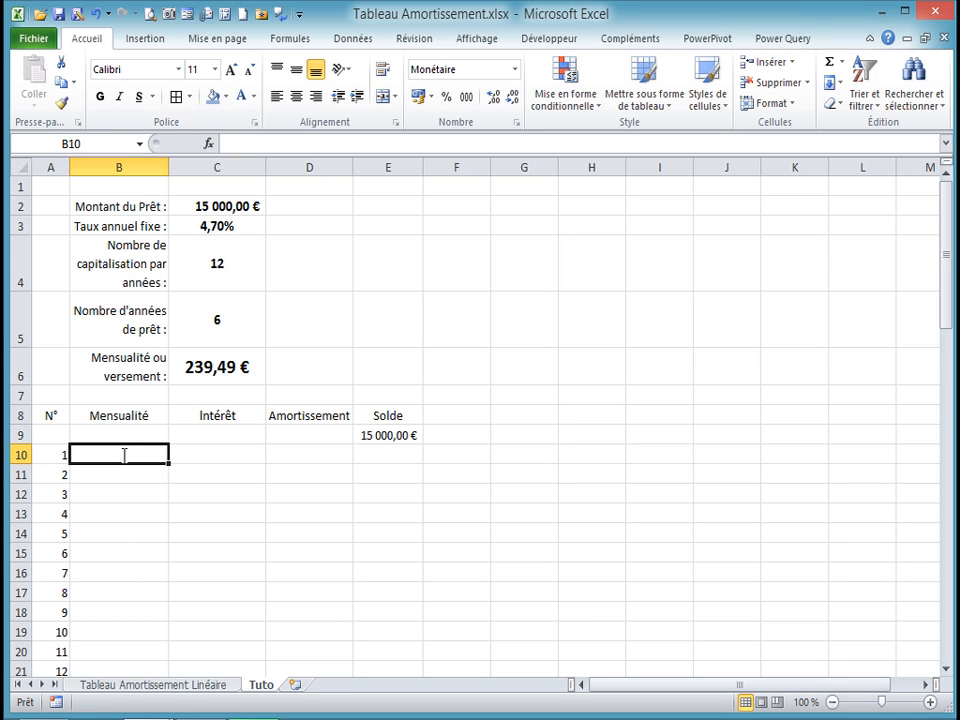
type("=")
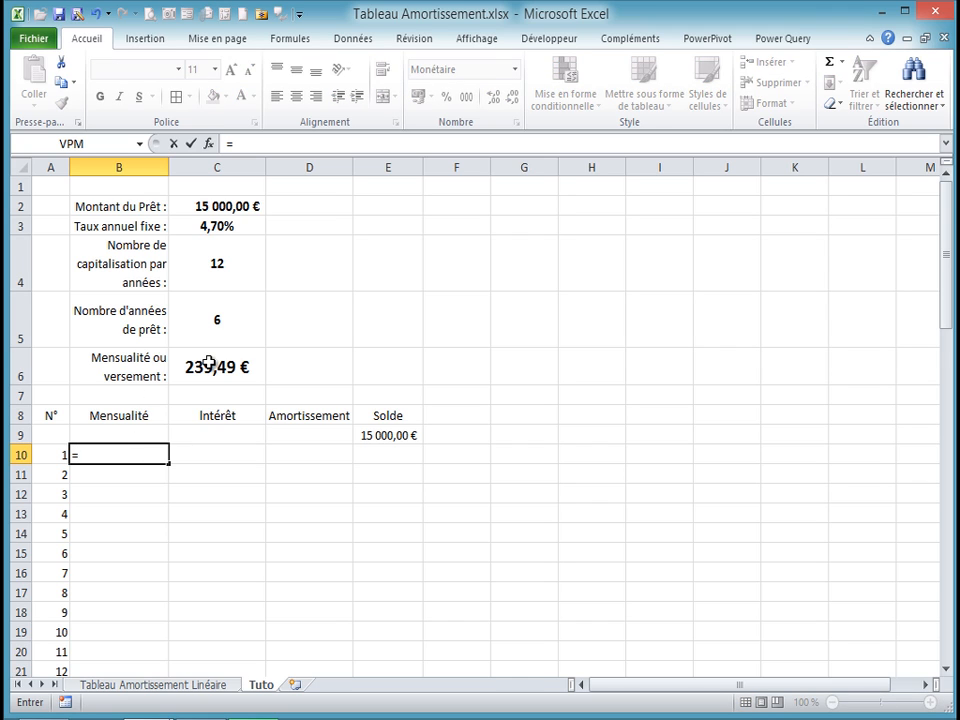
left_click(209, 367)
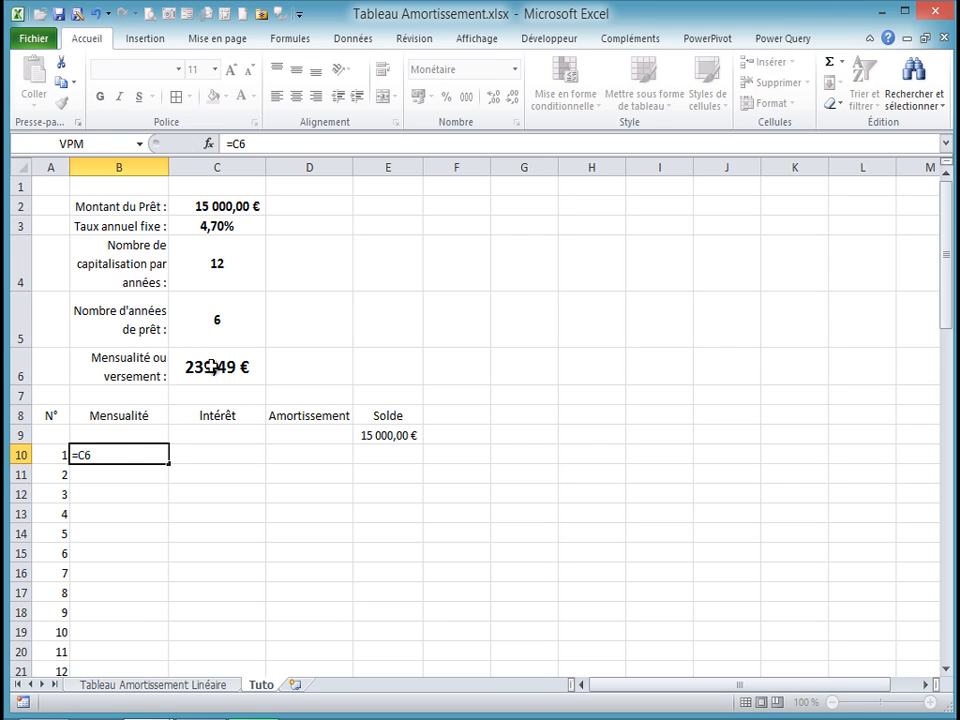
key("Return")
Make the reference in B10 absolute so the formula reads =$C$6
left_click(129, 451)
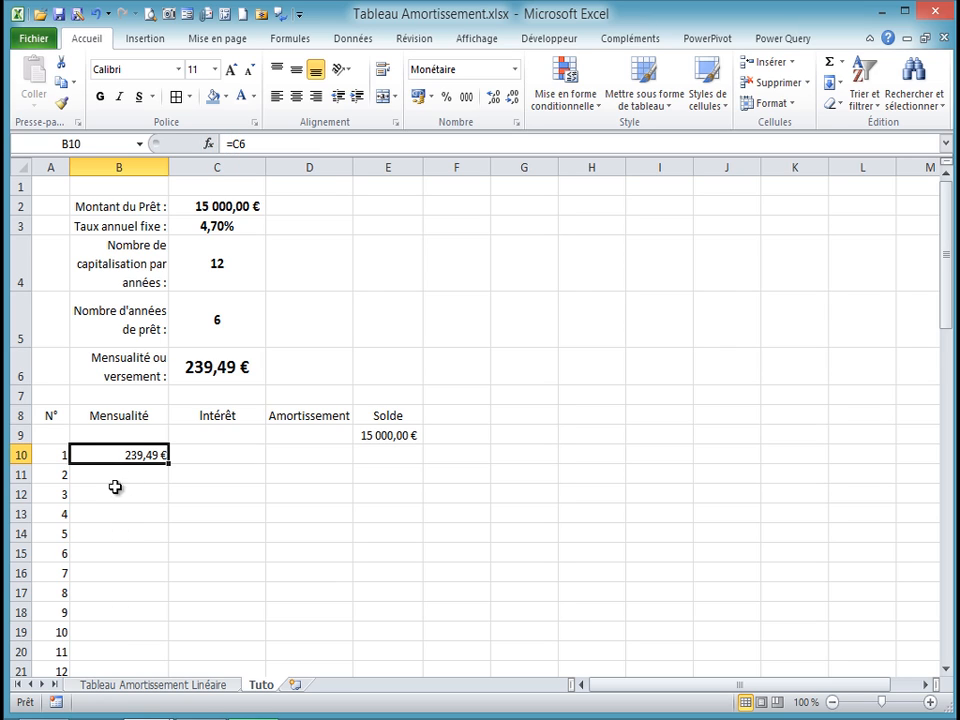
left_click(238, 143)
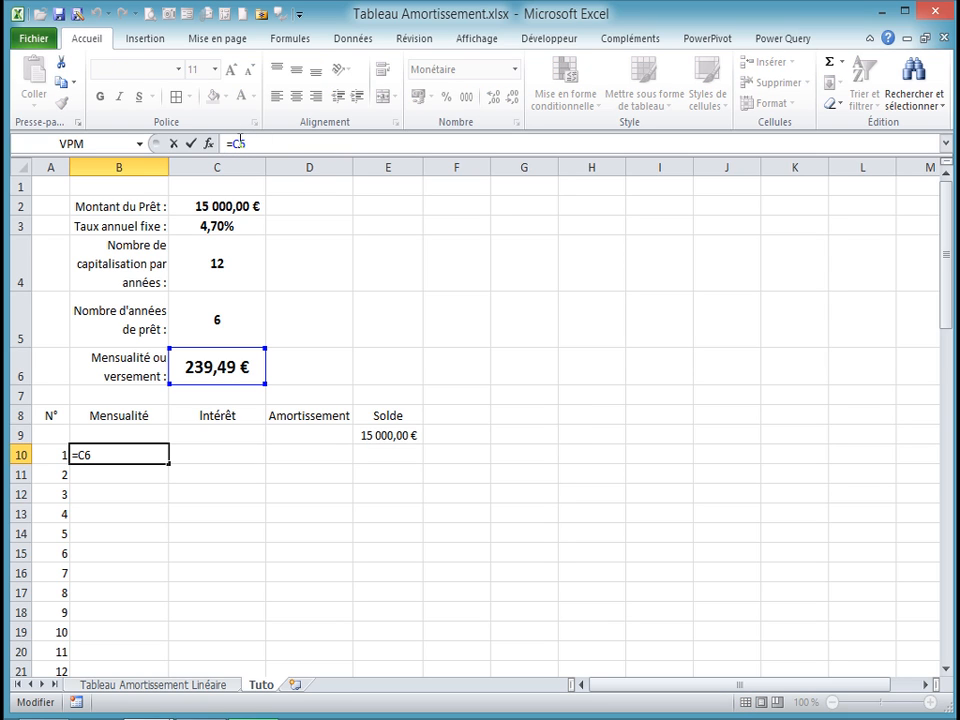
key("F4")
key("Return")
Fill the monthly payment formula from B10 down to B81, alongside all 72 payment numbers
left_click(139, 455)
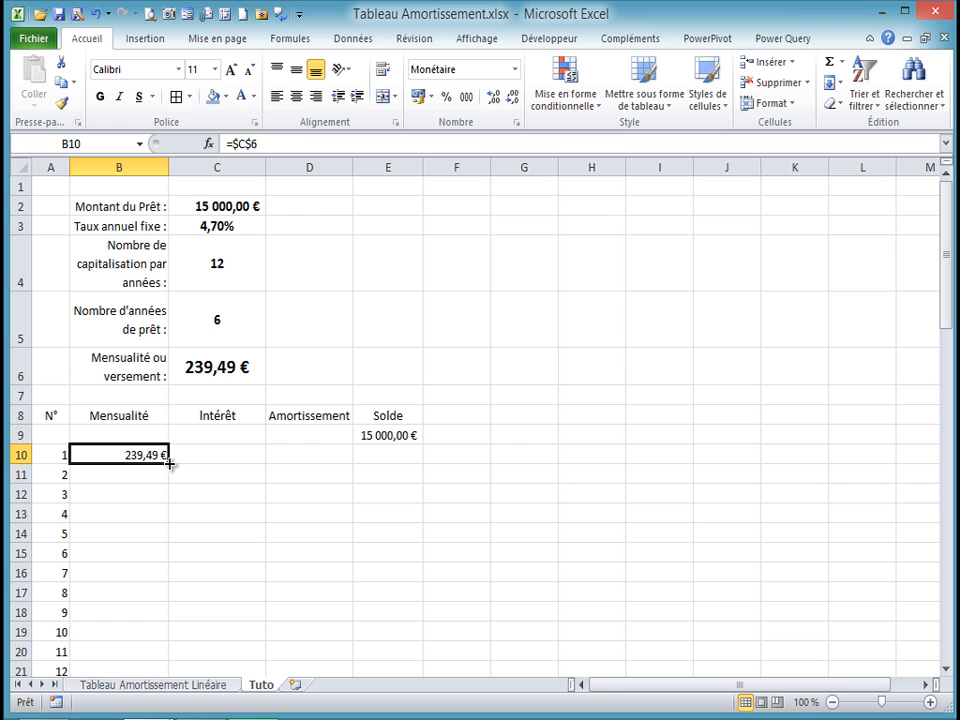
double_click(170, 464)
scroll(158, 467, "down", 8)
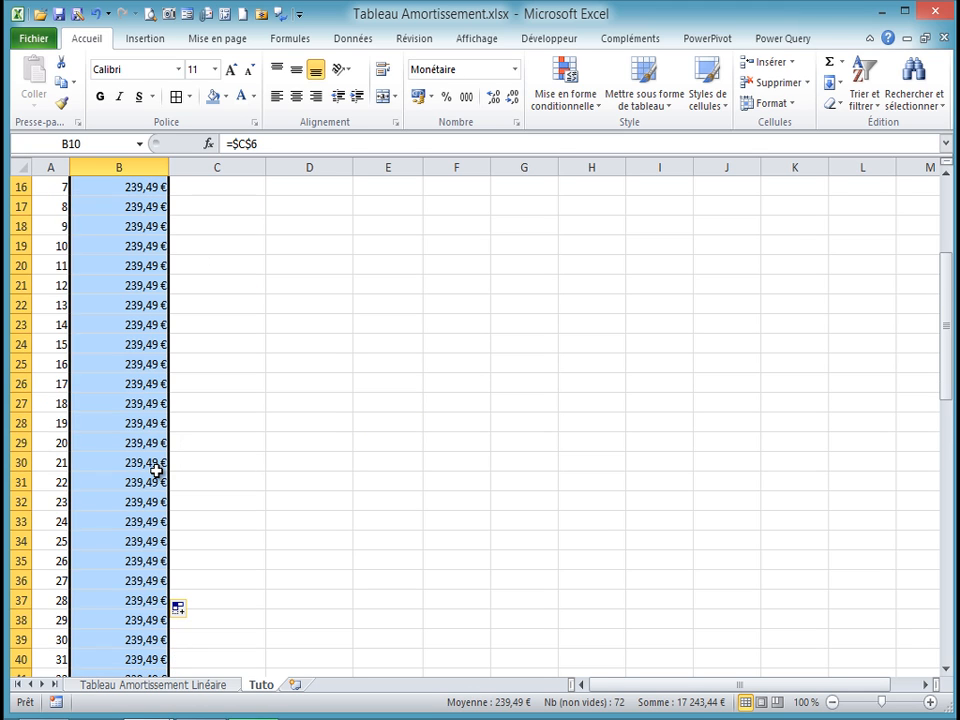
scroll(158, 467, "down", 14)
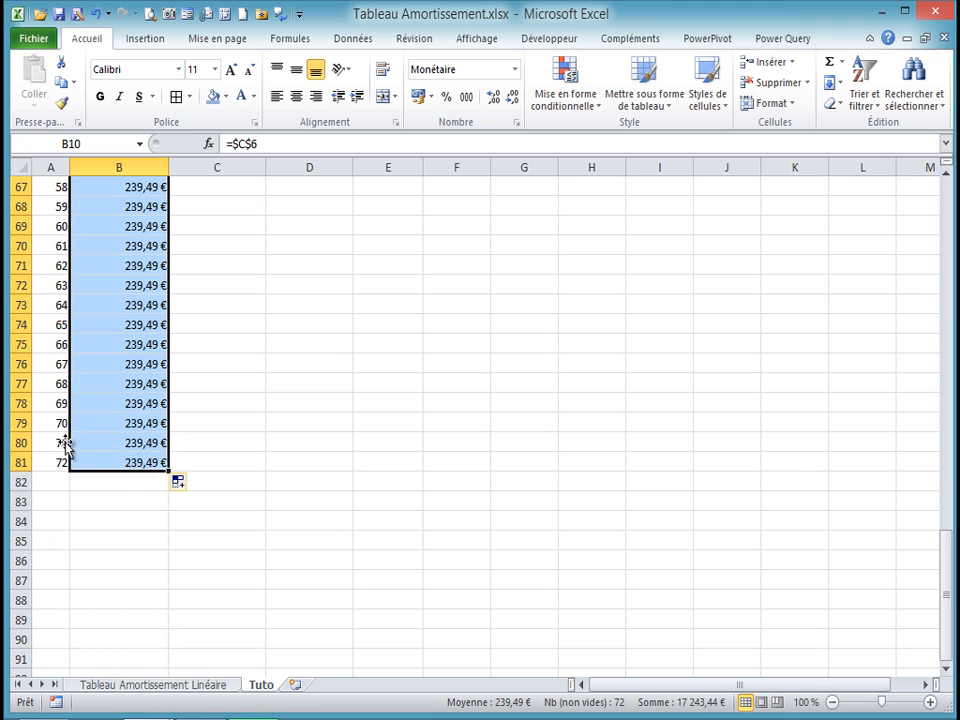
scroll(150, 450, "up", 11)
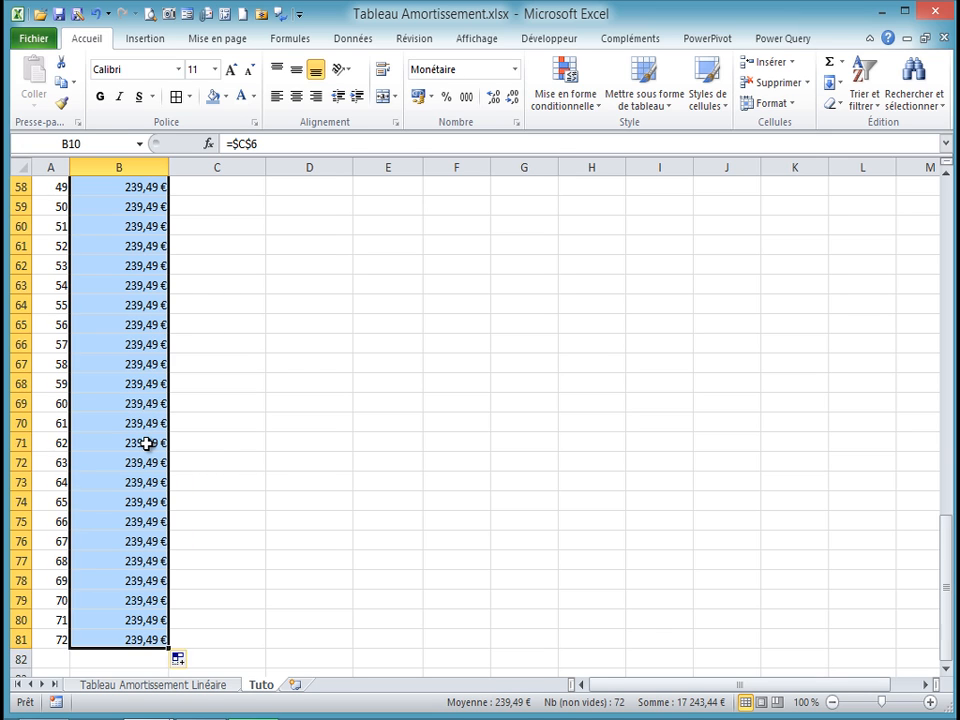
scroll(147, 443, "up", 11)
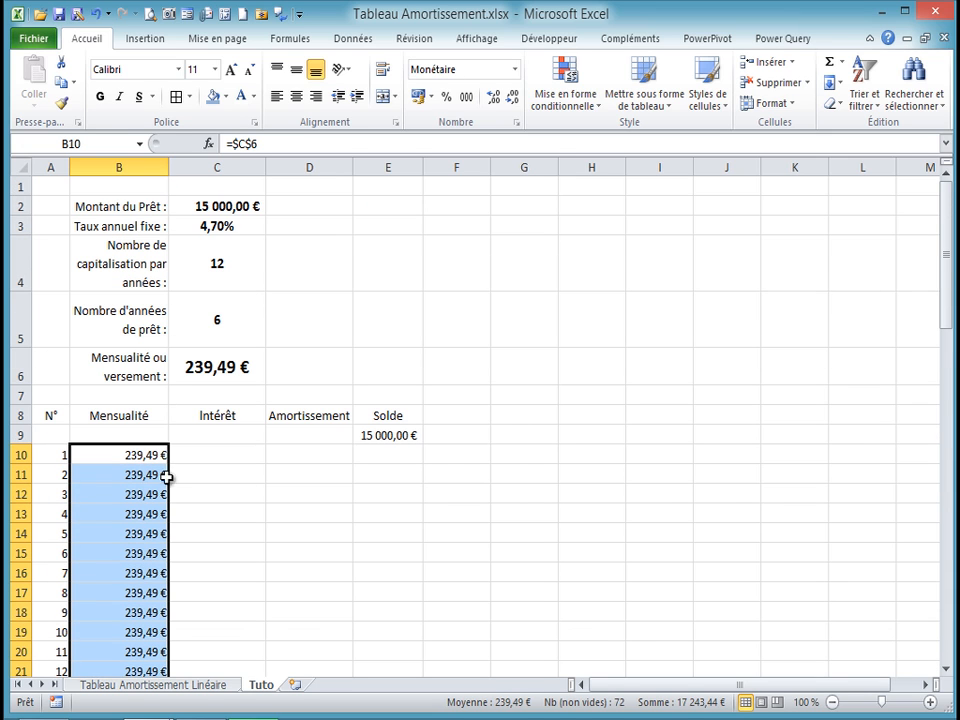
Enter =(C3/C4)*E9 in C10 to calculate the first payment's interest on the opening balance
left_click(224, 454)
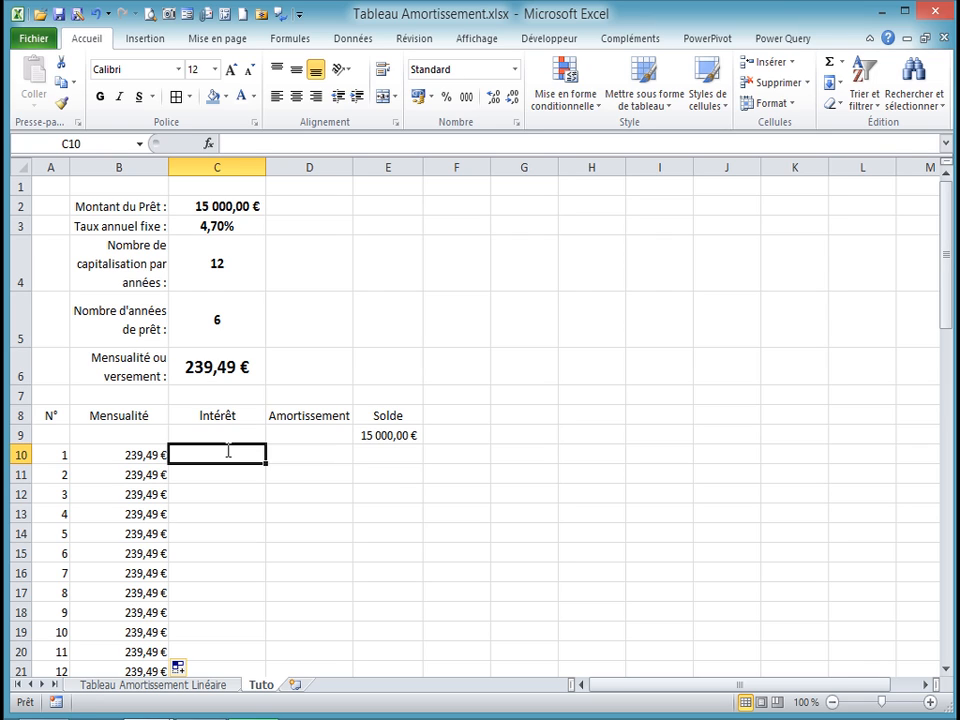
type("=")
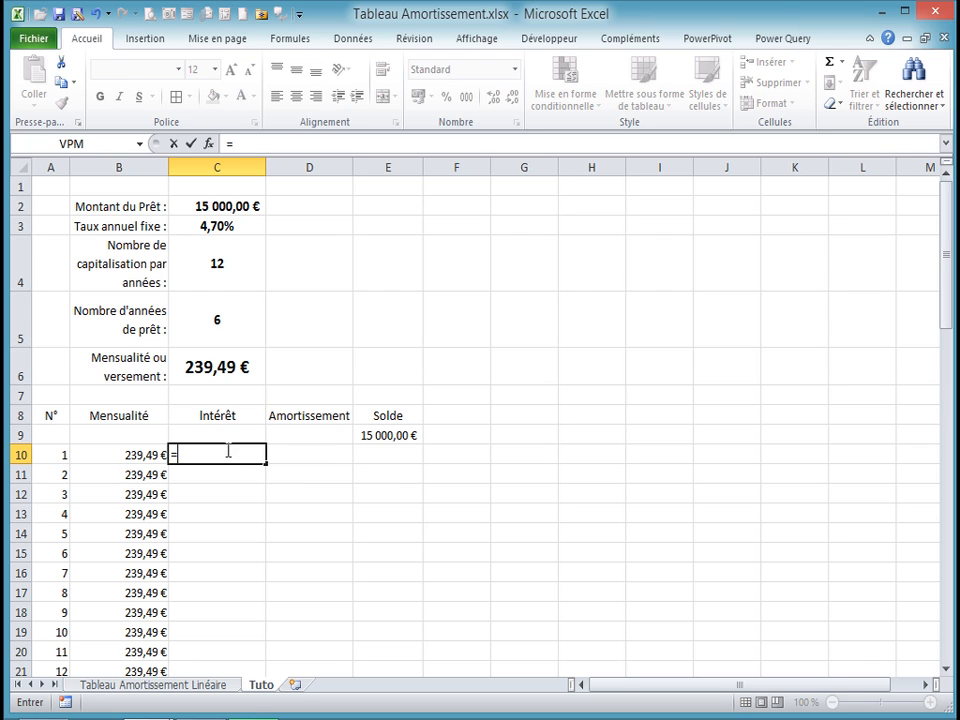
left_click(209, 226)
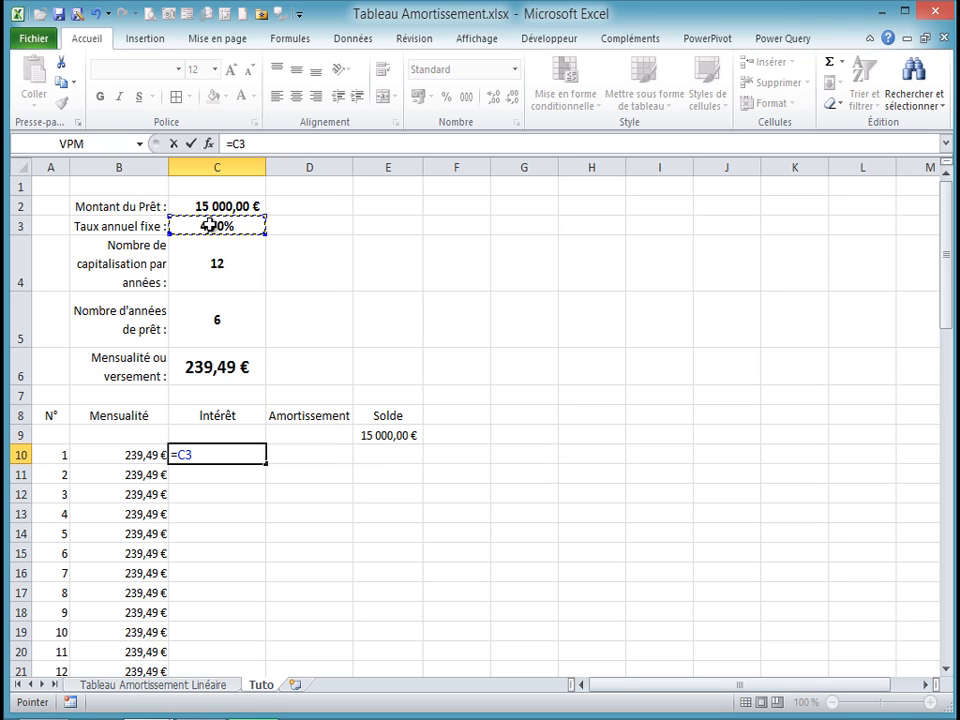
type("/")
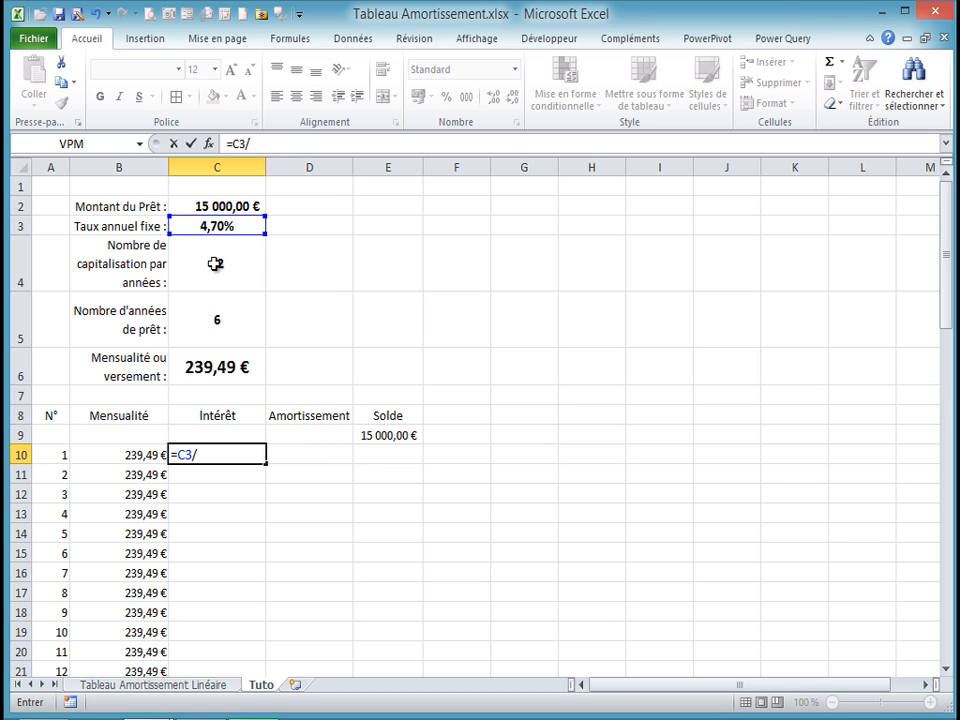
left_click(217, 256)
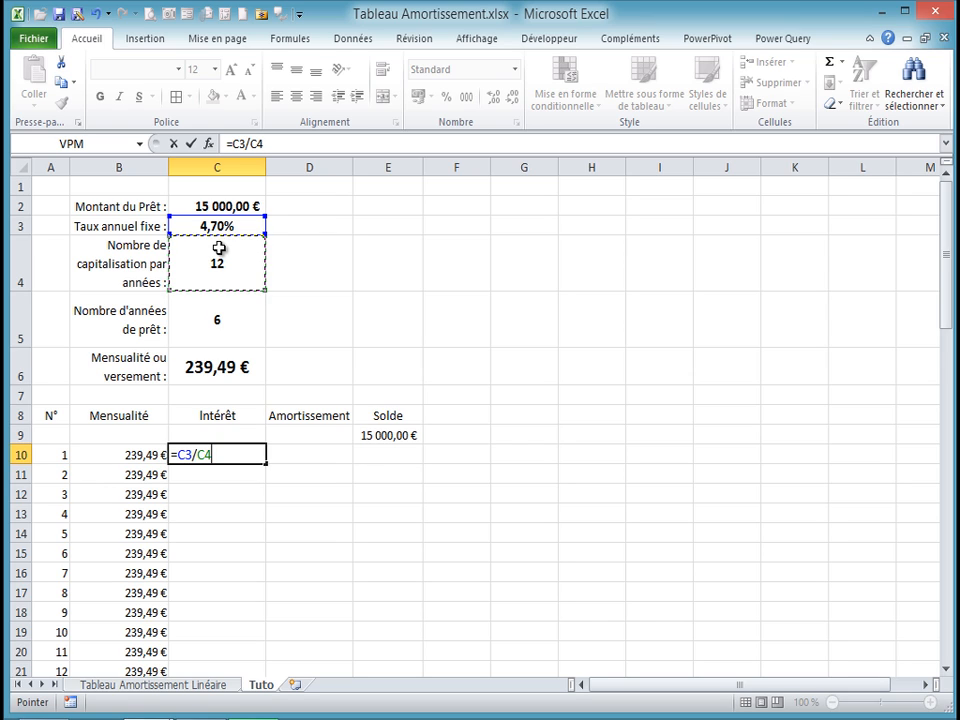
type(")")
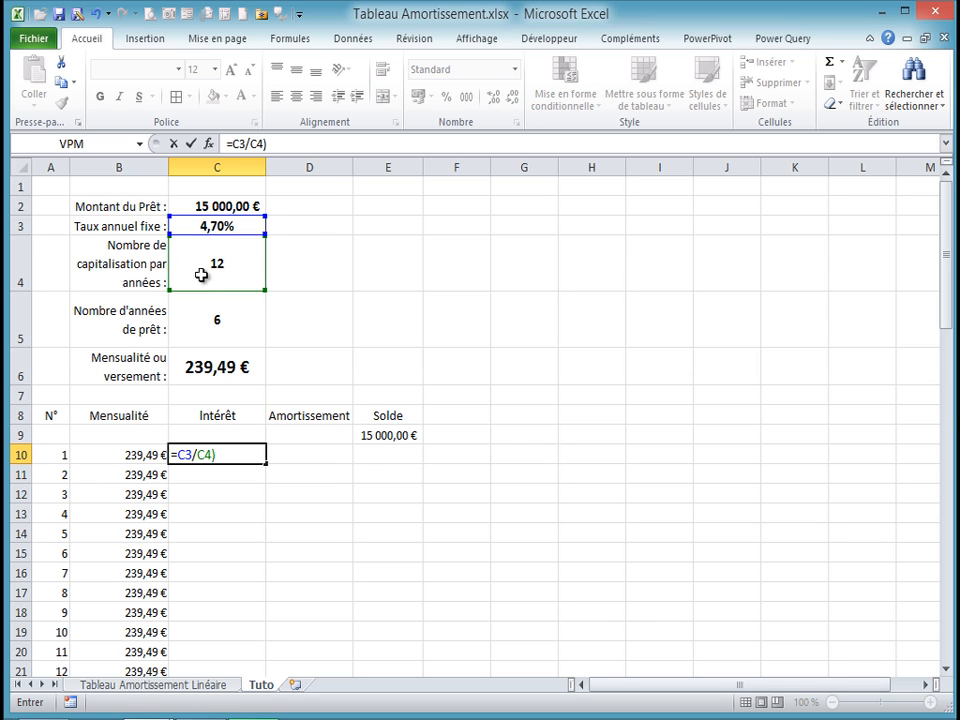
left_click(233, 143)
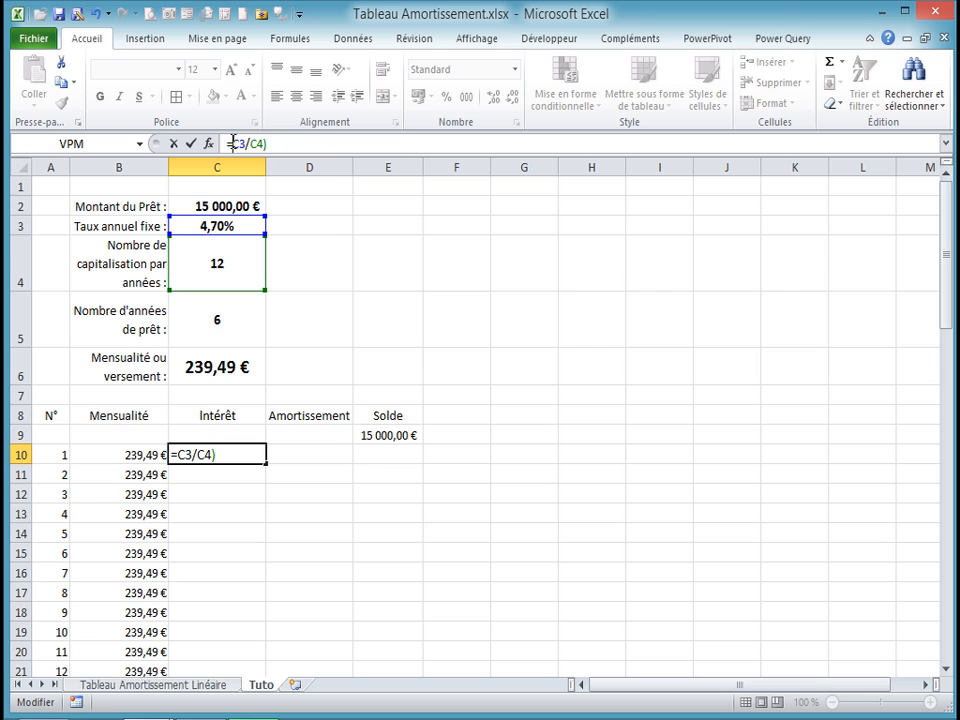
type("(")
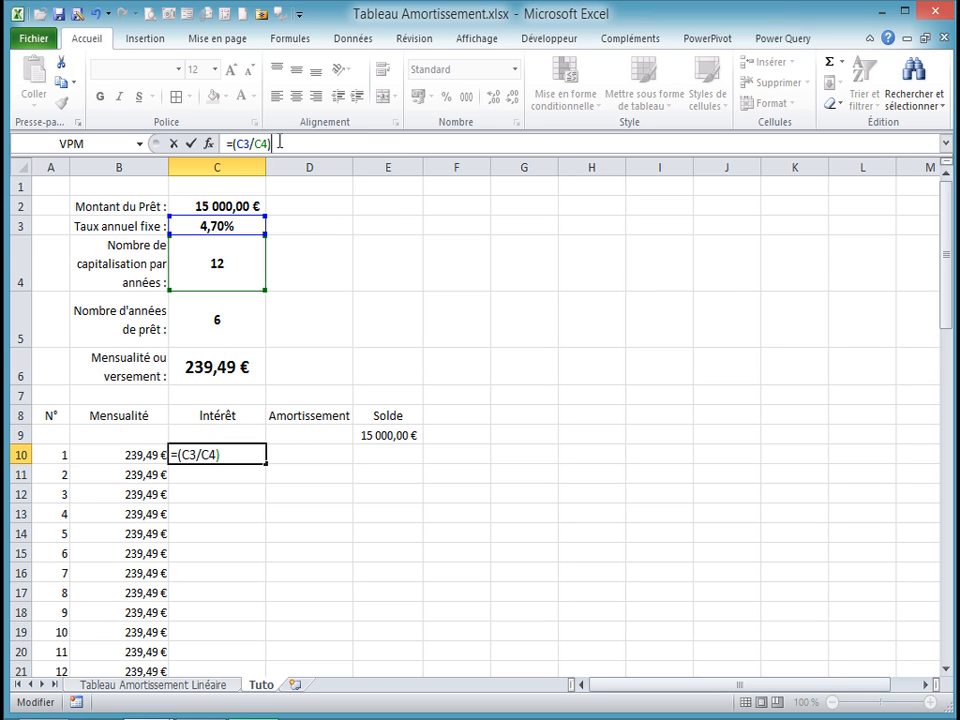
type("*")
left_click(387, 436)
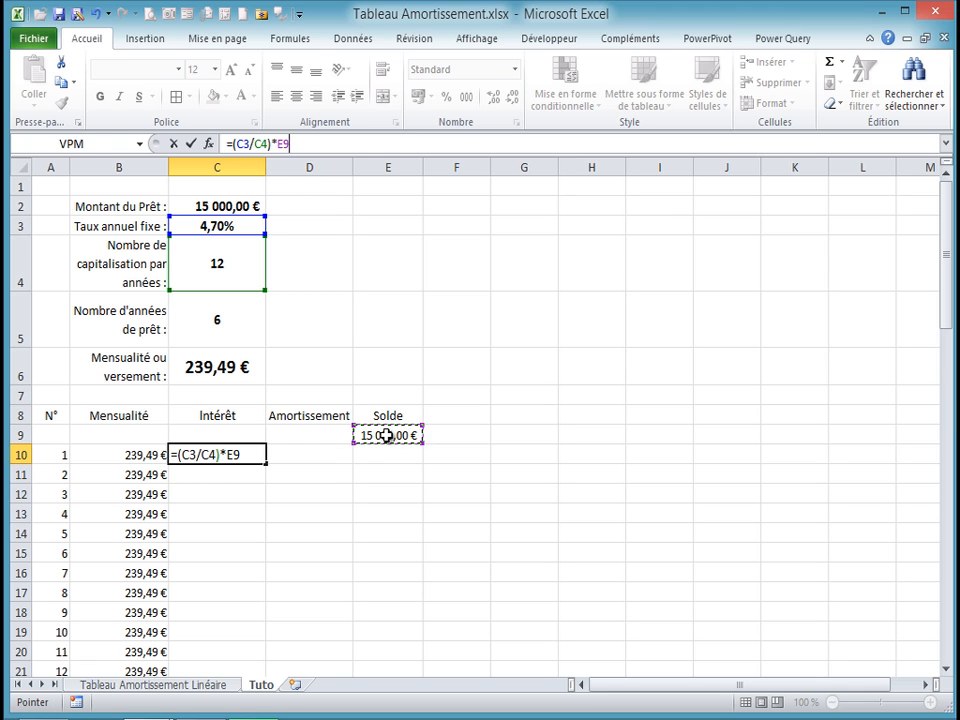
key("Return")
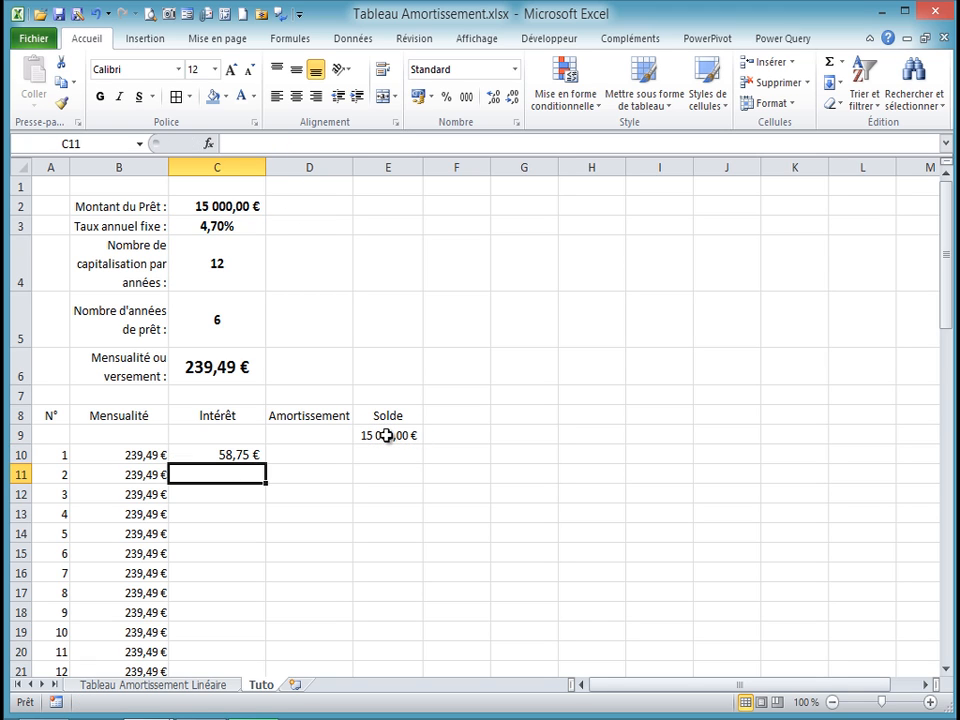
left_click(229, 452)
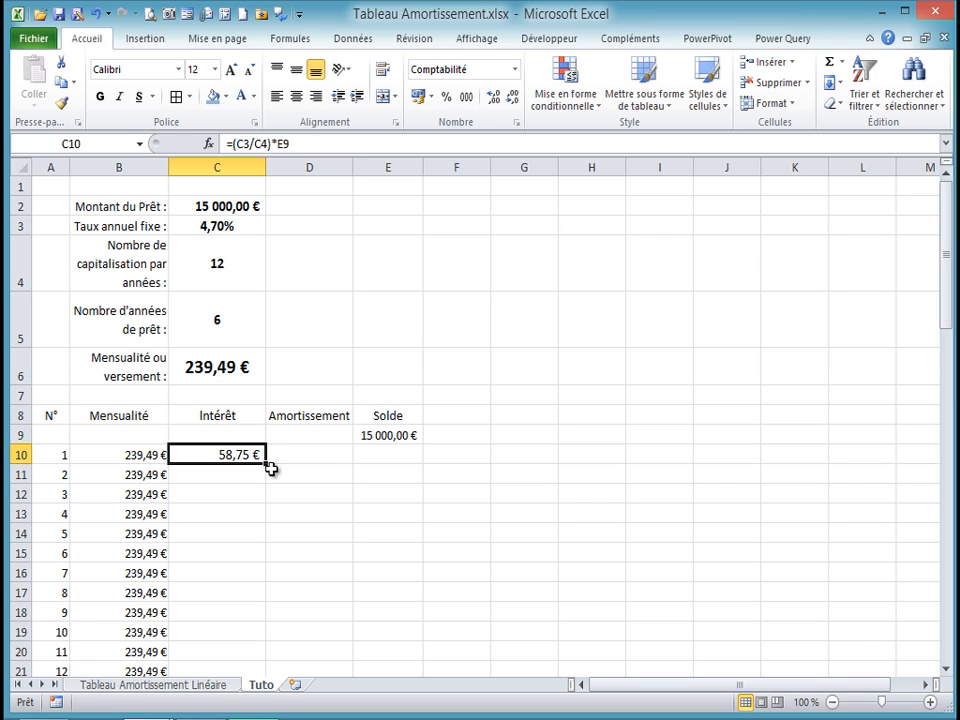
Enter =B10-C10 in D10 to calculate the first amortisation as payment minus interest
left_click(312, 452)
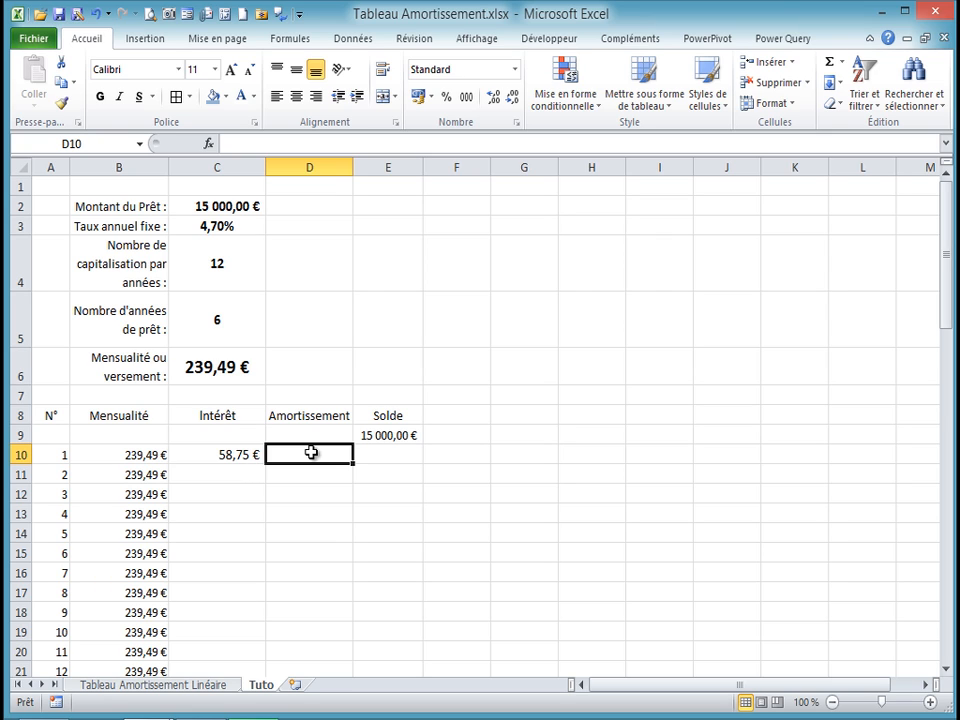
type("=")
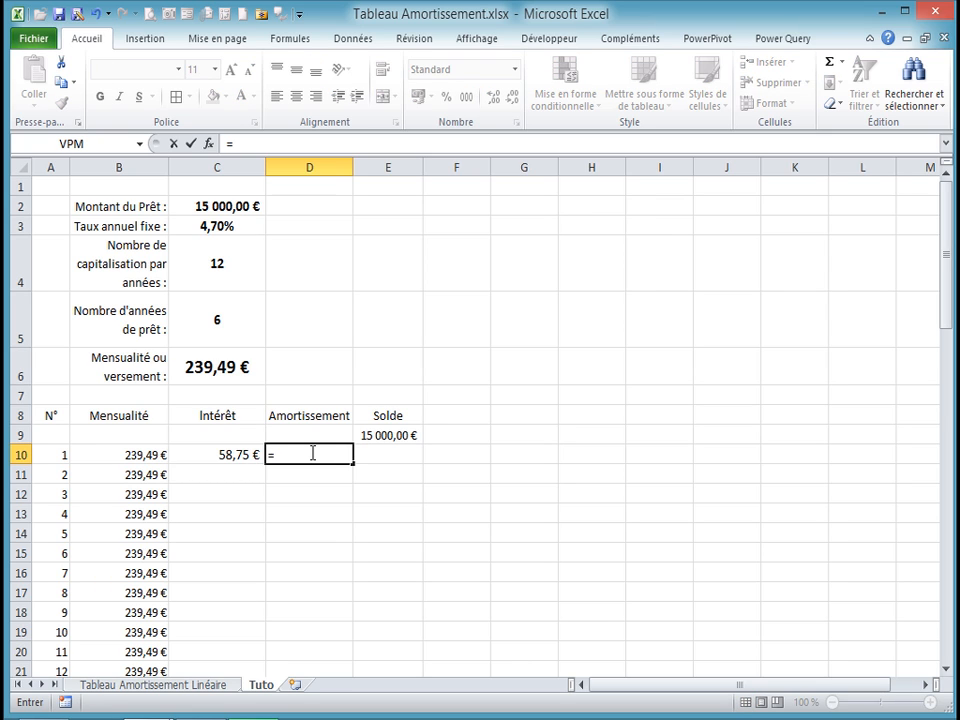
left_click(139, 455)
type("-")
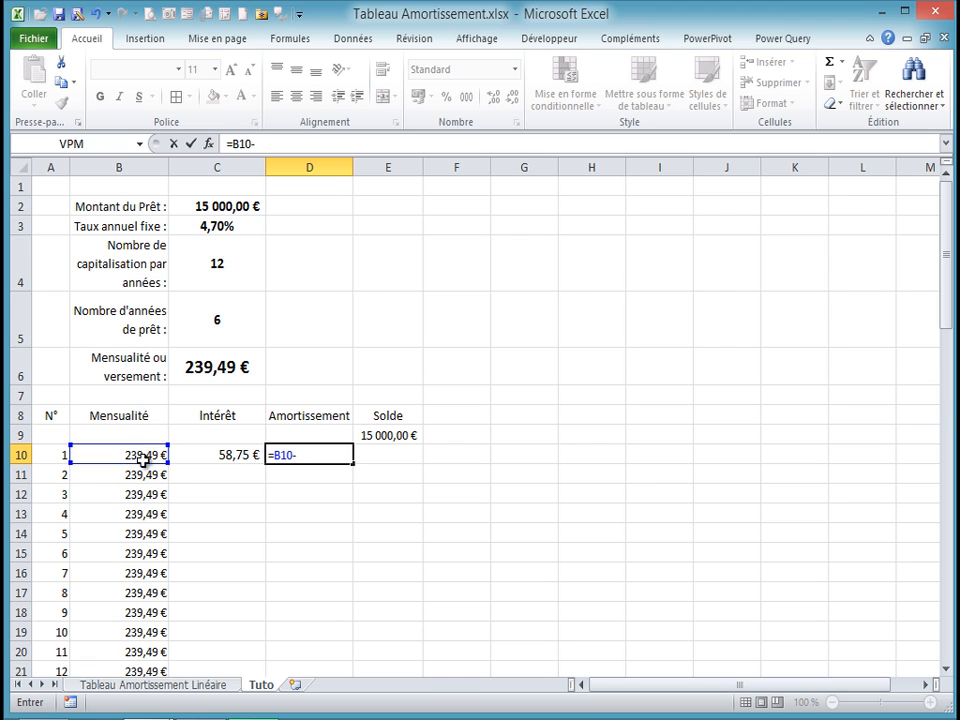
left_click(230, 454)
key("Return")
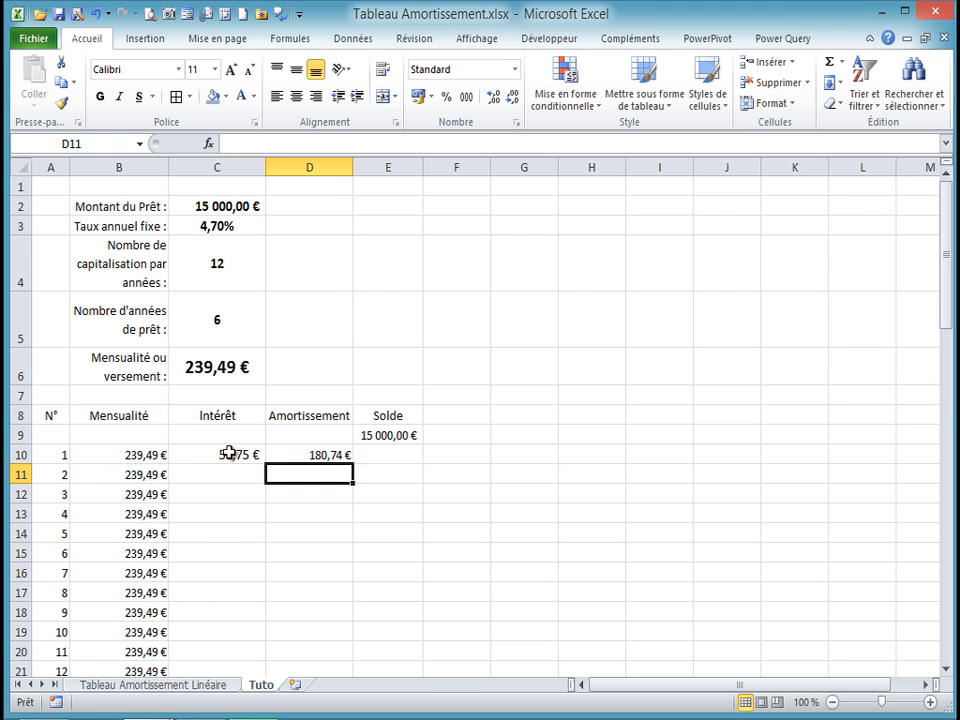
left_click(322, 454)
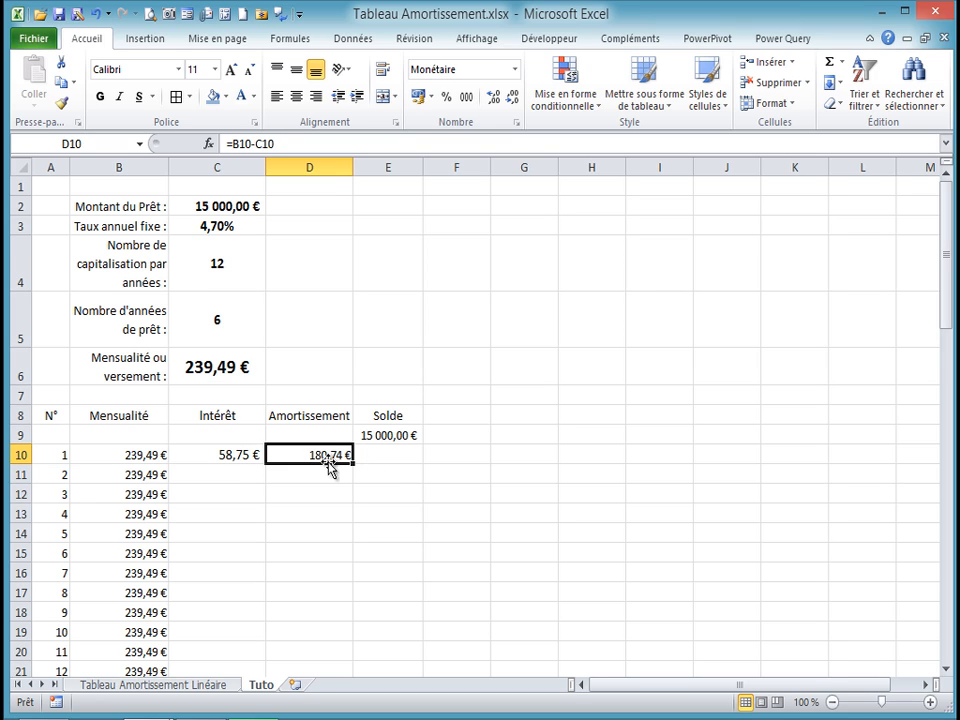
Enter =E9-D10 in E10 to calculate the balance remaining after the first payment
left_click(390, 456)
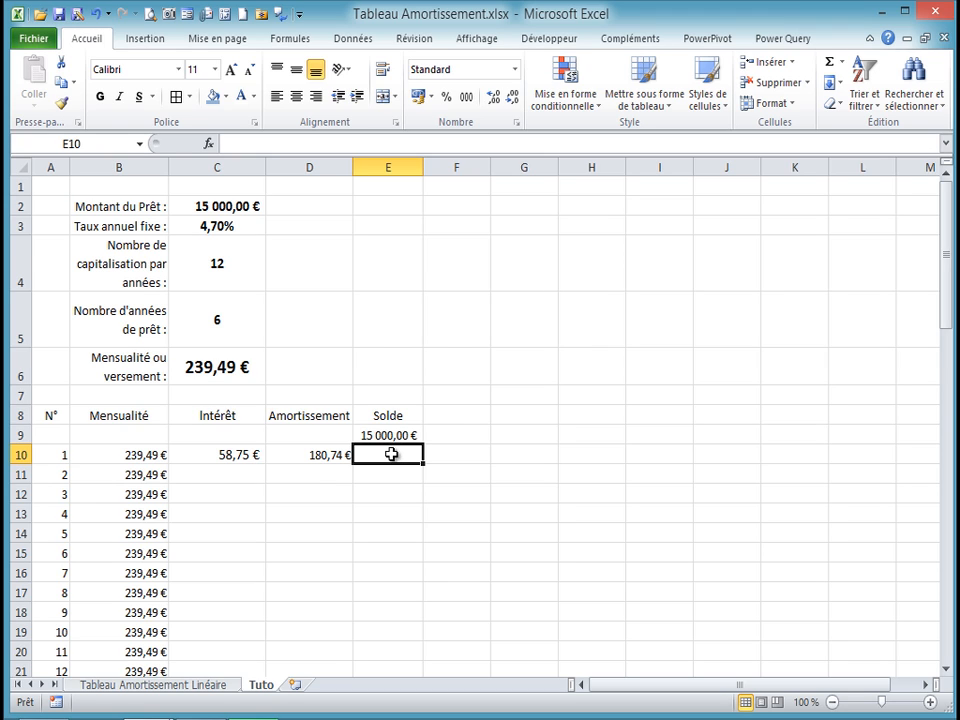
type("=")
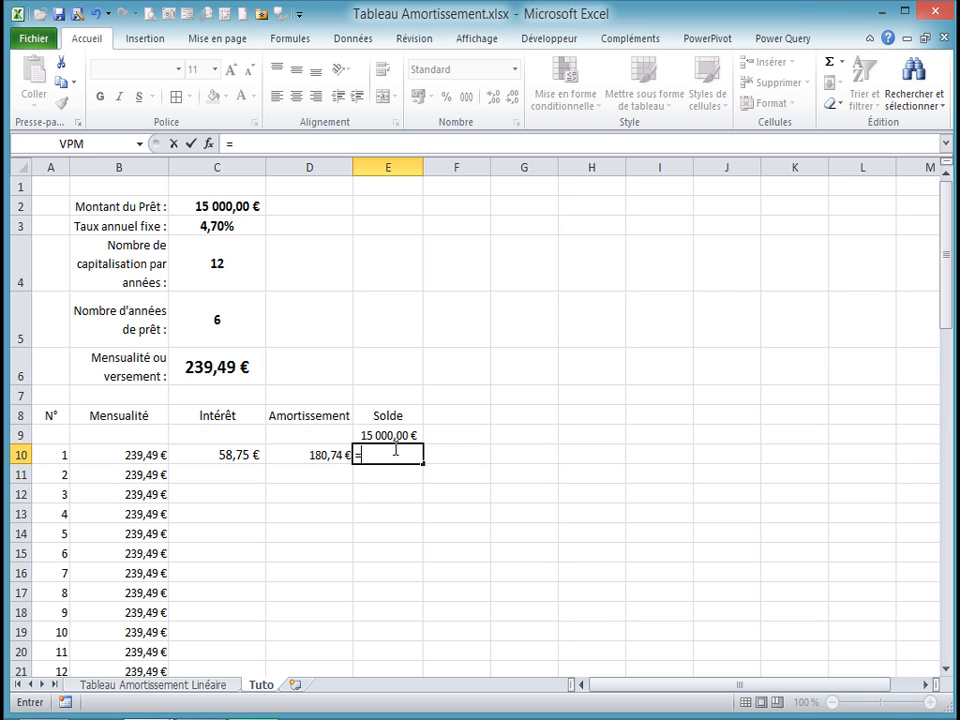
left_click(396, 434)
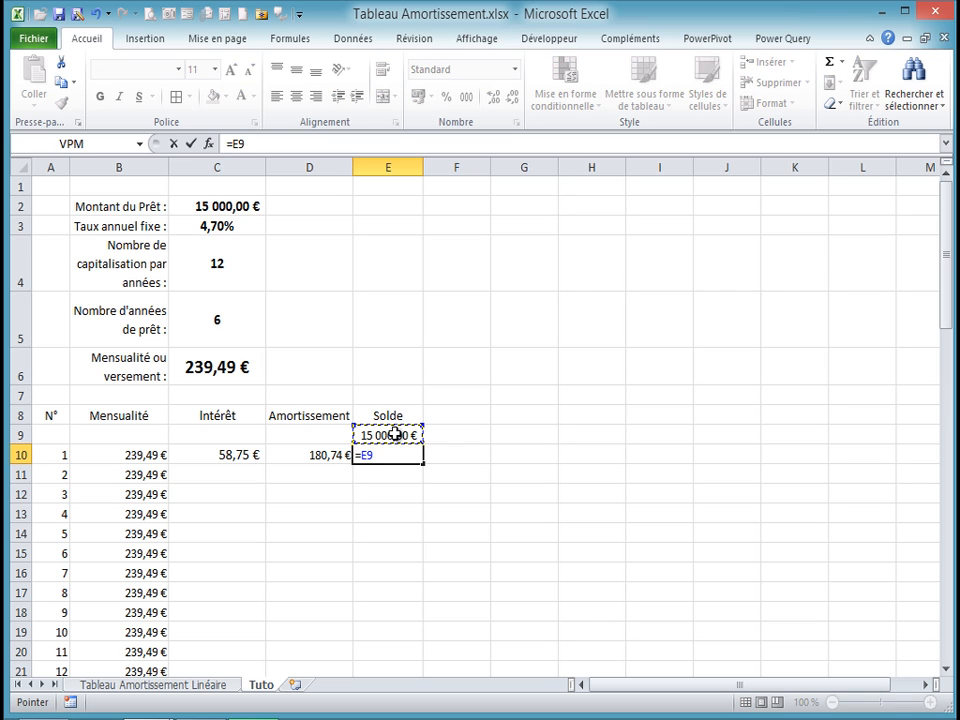
type("-")
left_click(316, 456)
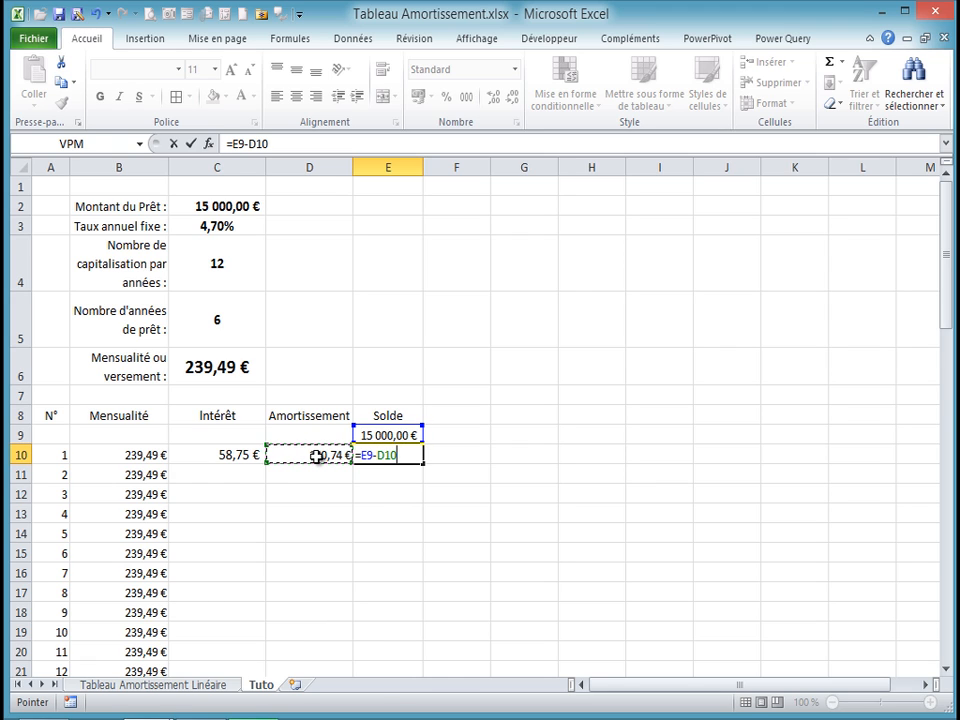
key("Return")
left_click(388, 453)
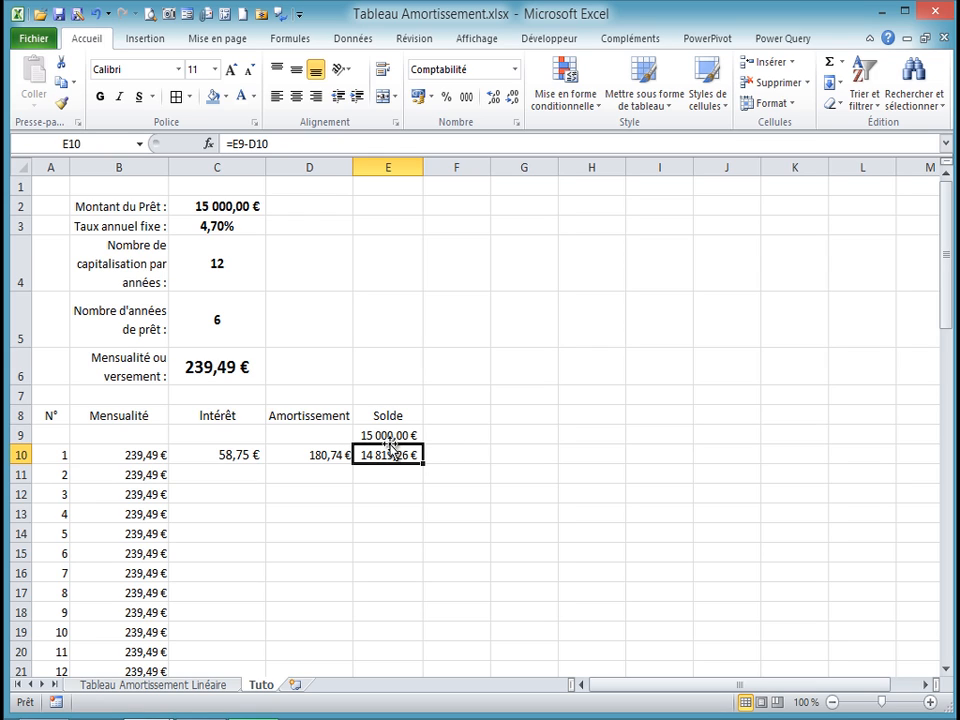
Make the C3 and C4 references absolute in C10's interest formula so it reads =($C$3/$C$4)*E9
left_click(229, 455)
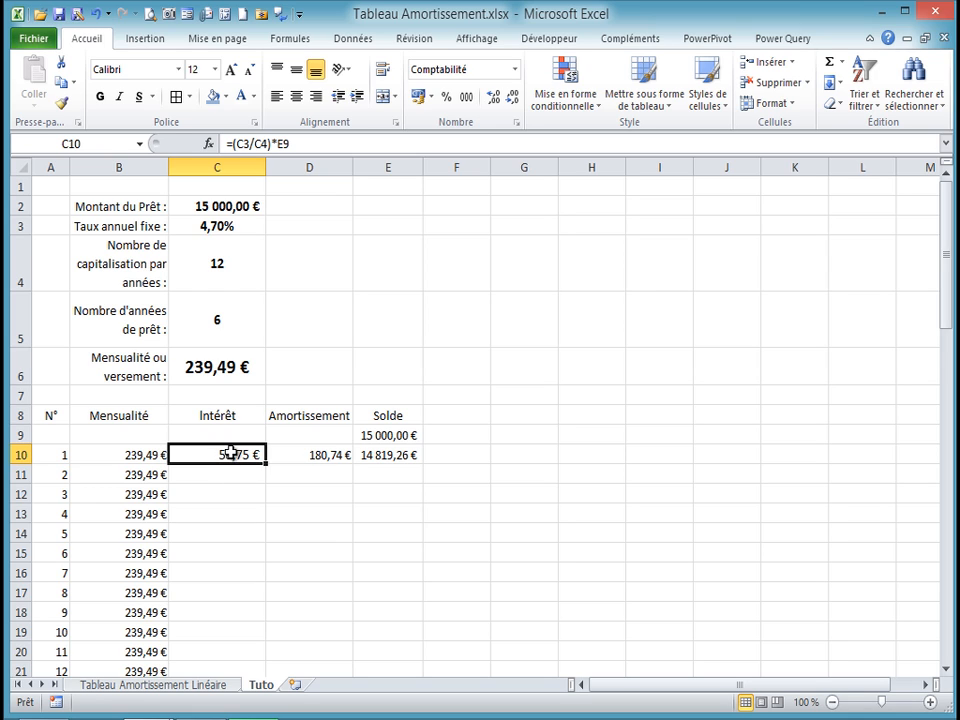
left_click(134, 454)
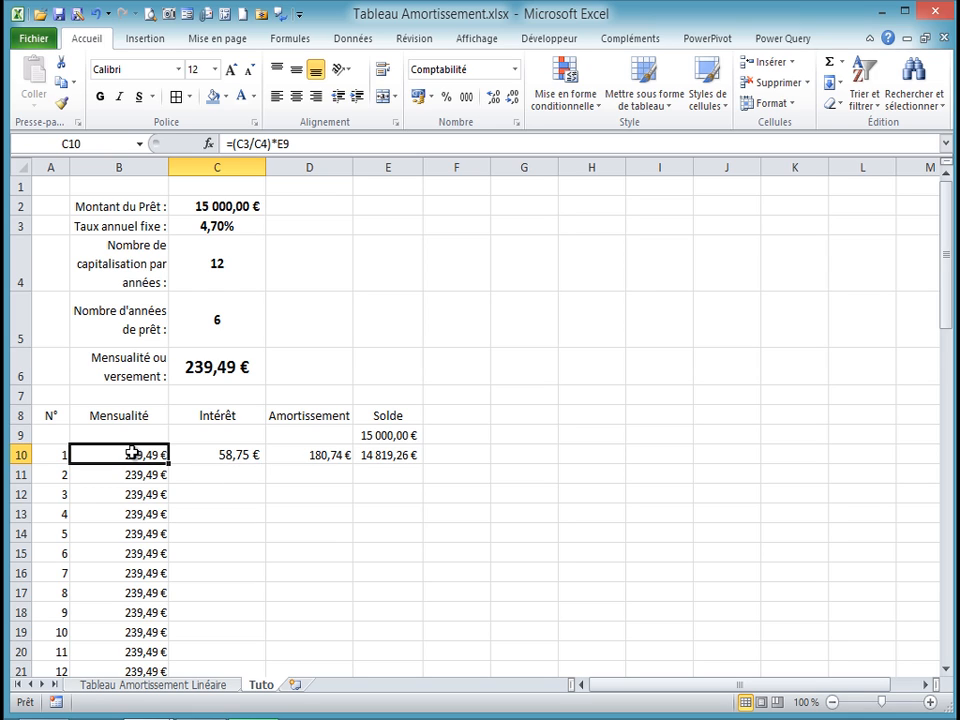
left_click(243, 454)
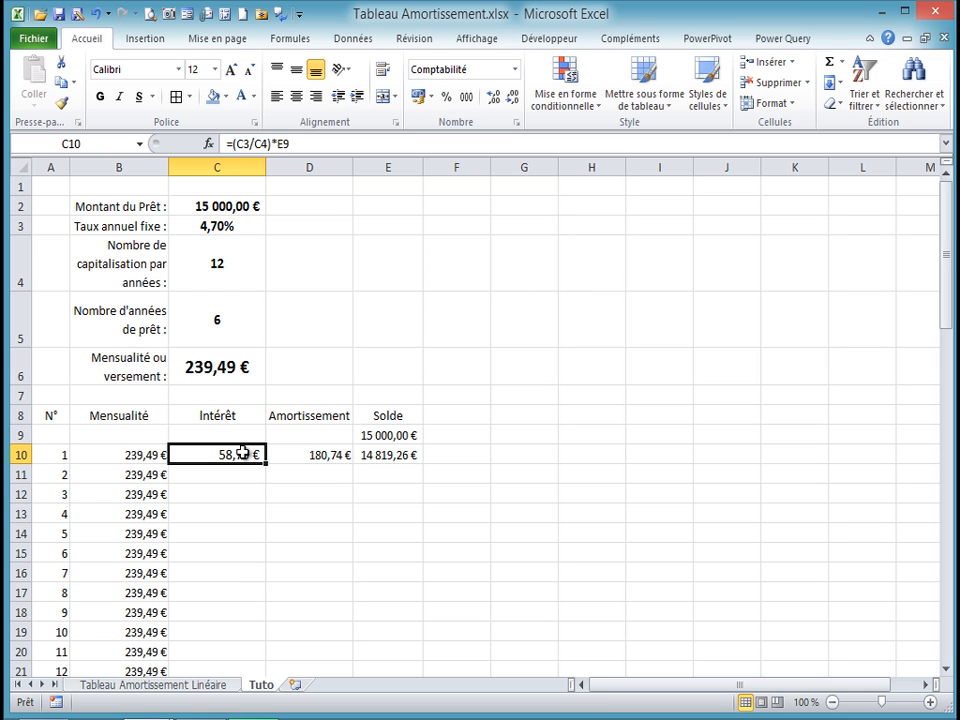
left_click(241, 146)
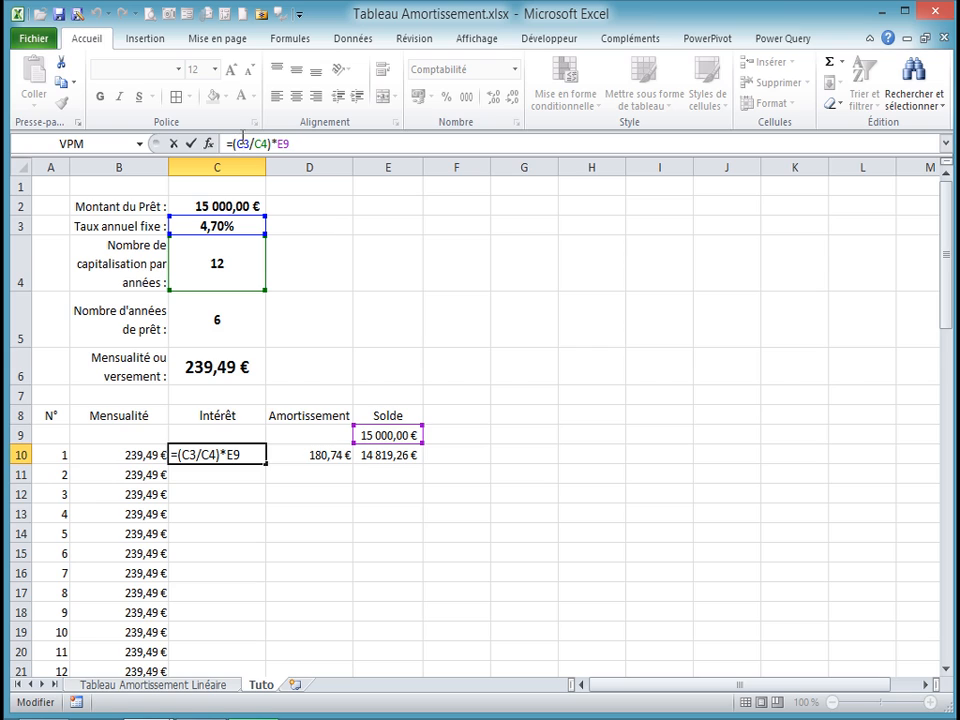
double_click(244, 144)
key("F4")
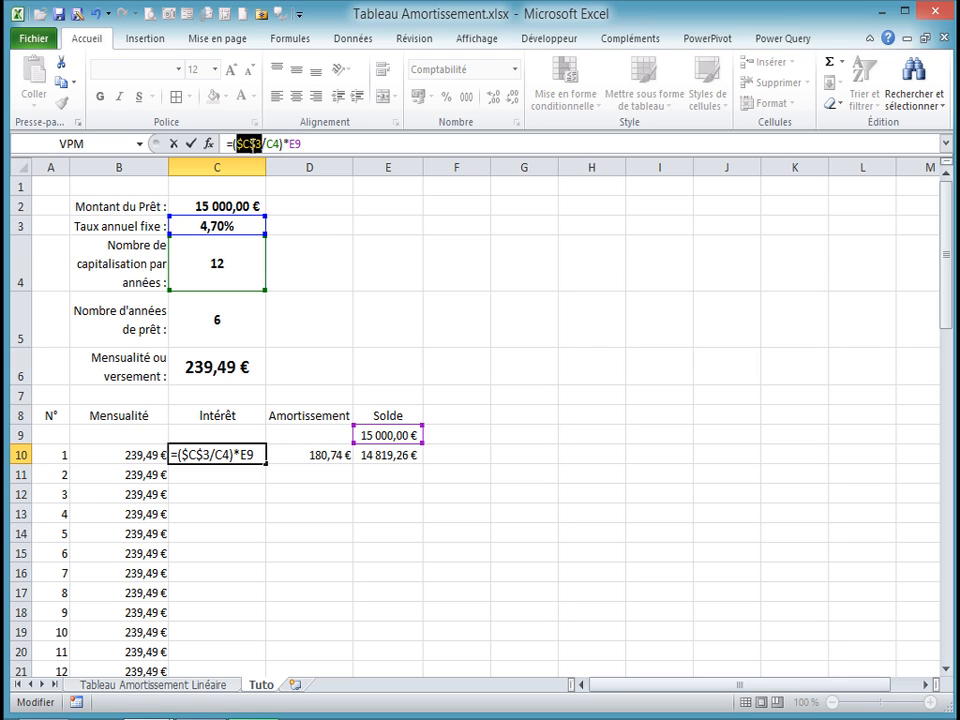
left_click(275, 140)
key("F4")
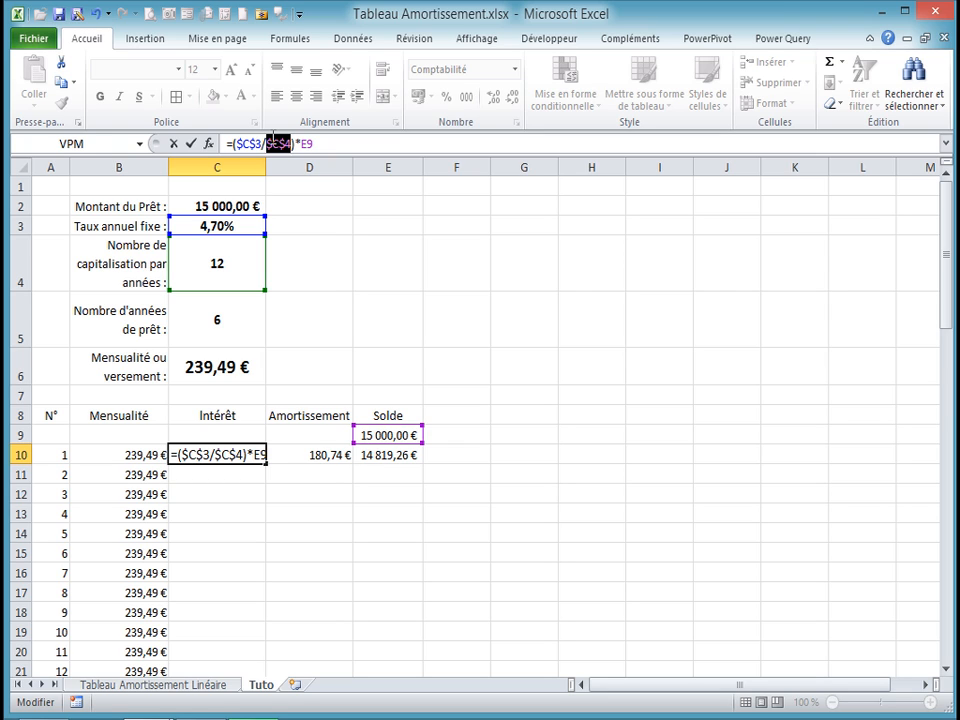
key("Return")
Fill the interest formula from C10 down to C81 for all 72 payments
left_click(237, 455)
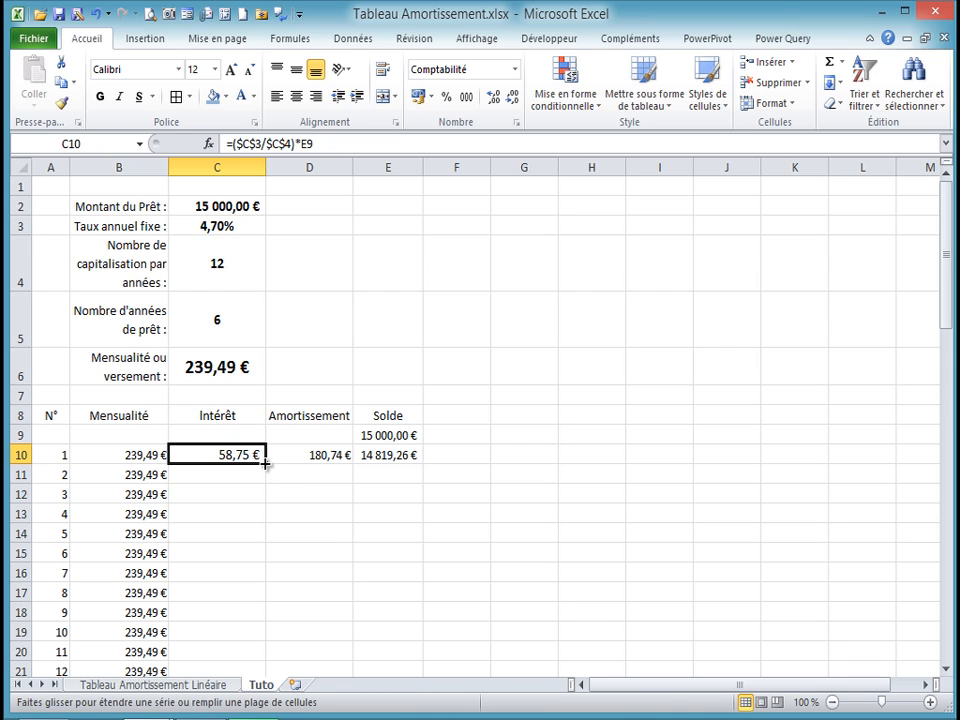
double_click(268, 464)
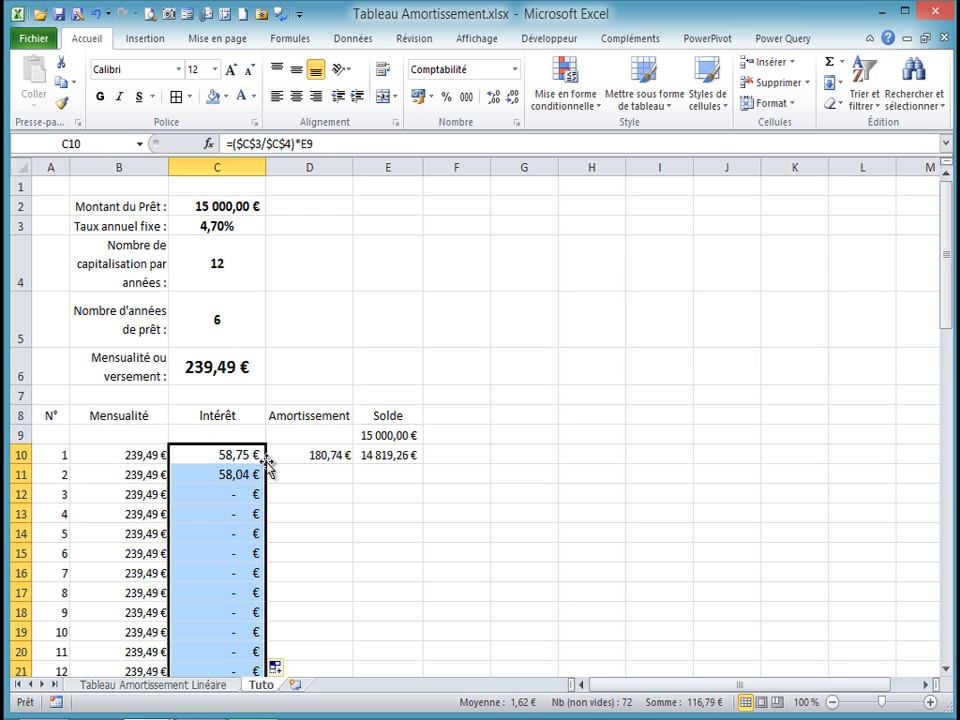
left_click(238, 474)
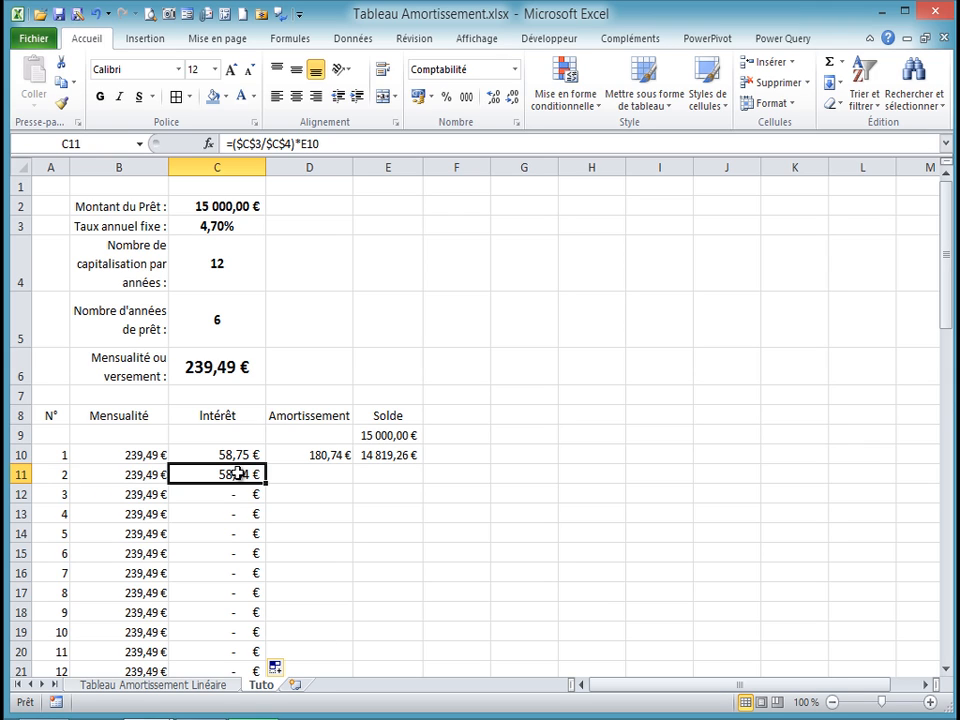
left_click(311, 475)
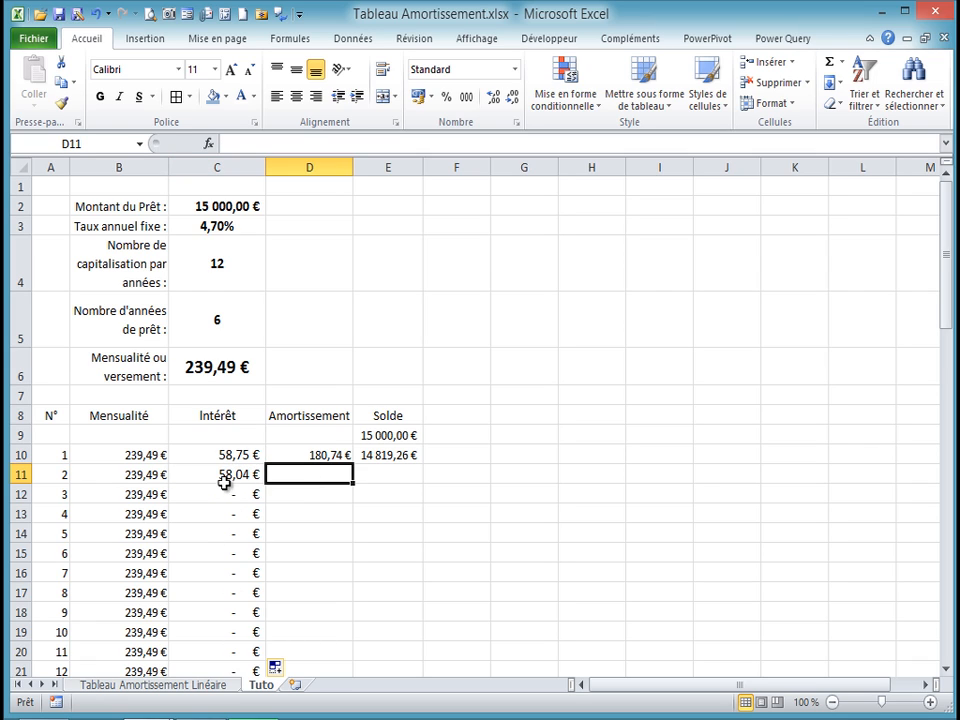
Fill the balance formula from E10 and the amortisation formula from D10 down to row 81
left_click(387, 452)
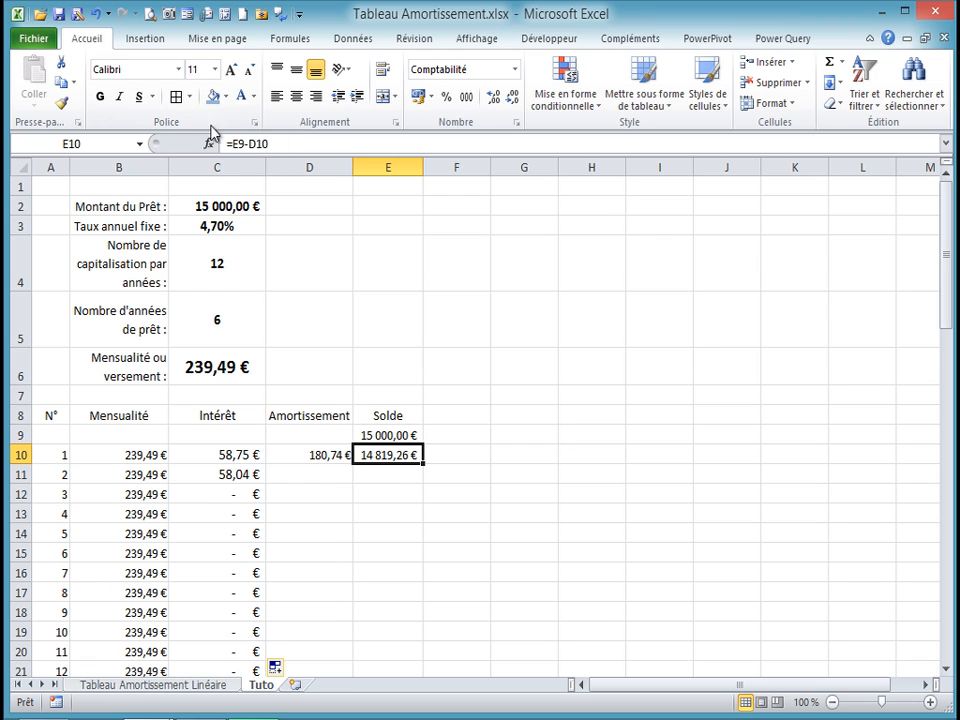
double_click(423, 464)
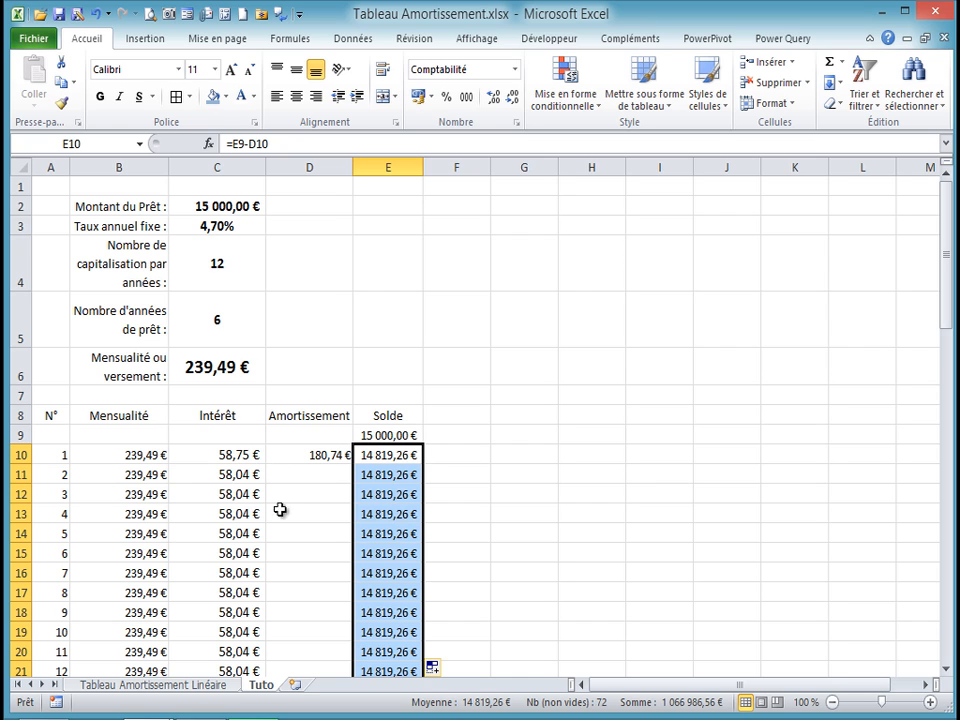
left_click(322, 455)
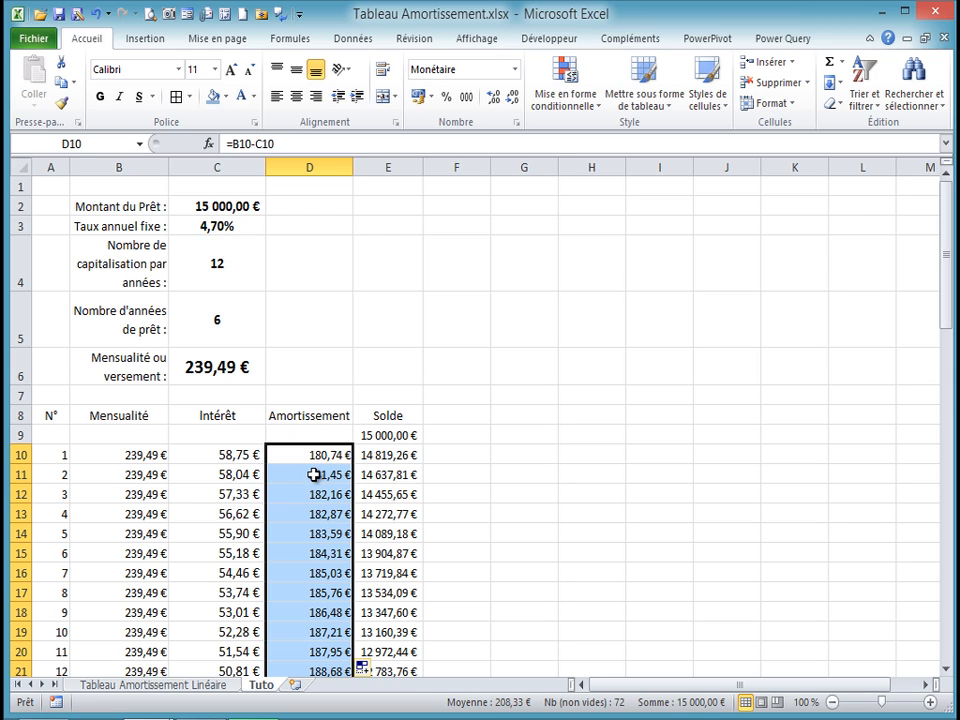
Check the filled amortisation rows from the second payment through payment 72, including the final balance in E81
left_click(131, 474)
left_click(252, 475)
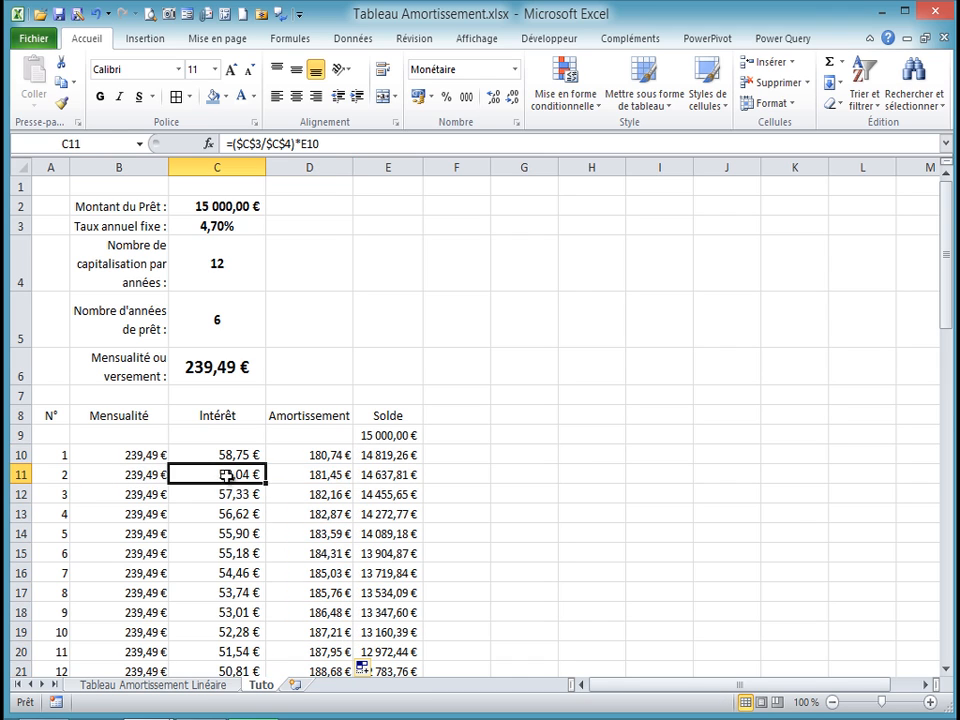
scroll(330, 470, "down", 1)
scroll(326, 466, "down", 11)
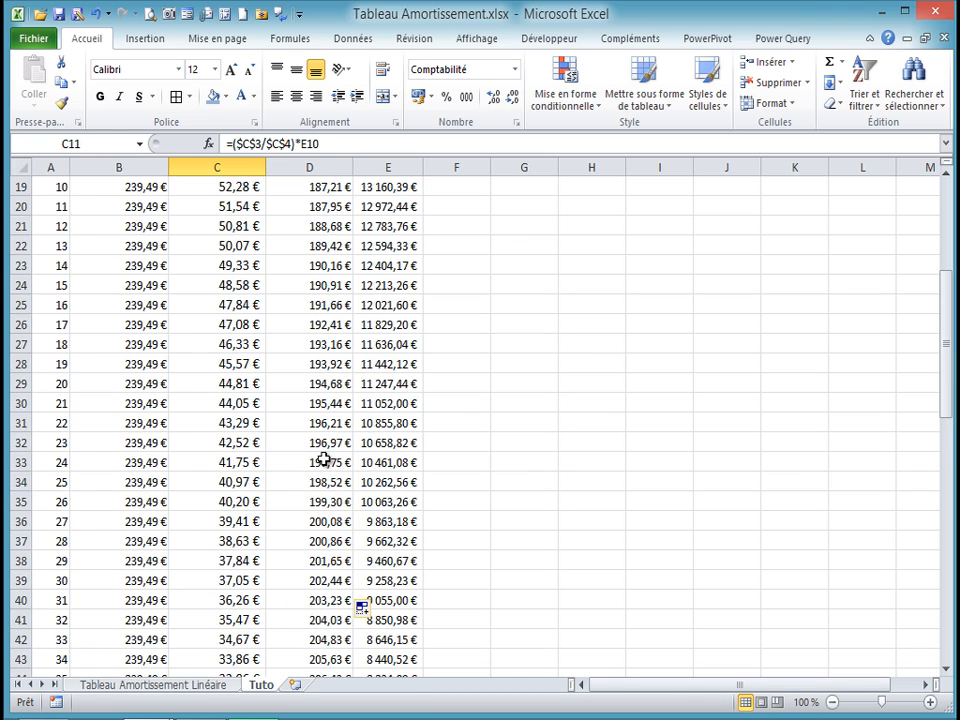
scroll(321, 457, "down", 9)
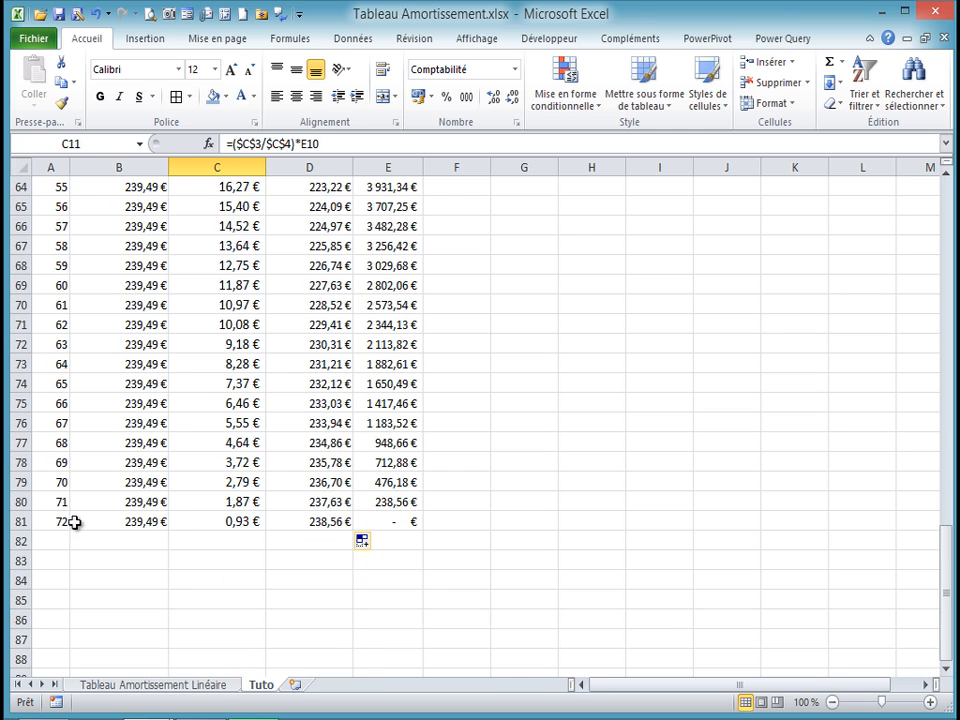
left_click(60, 524)
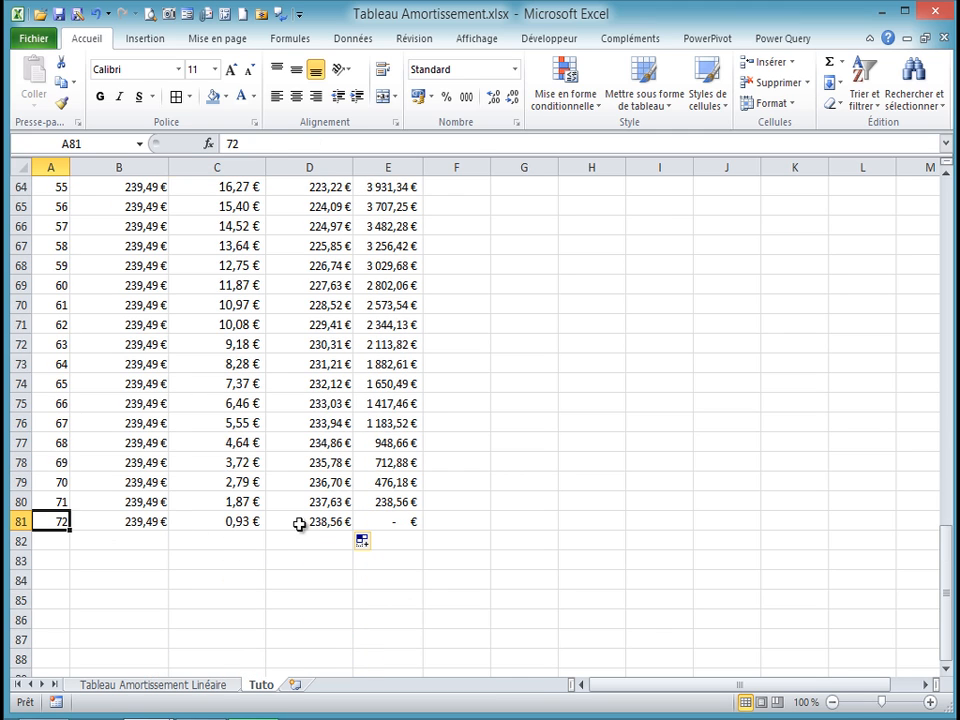
left_click(386, 520)
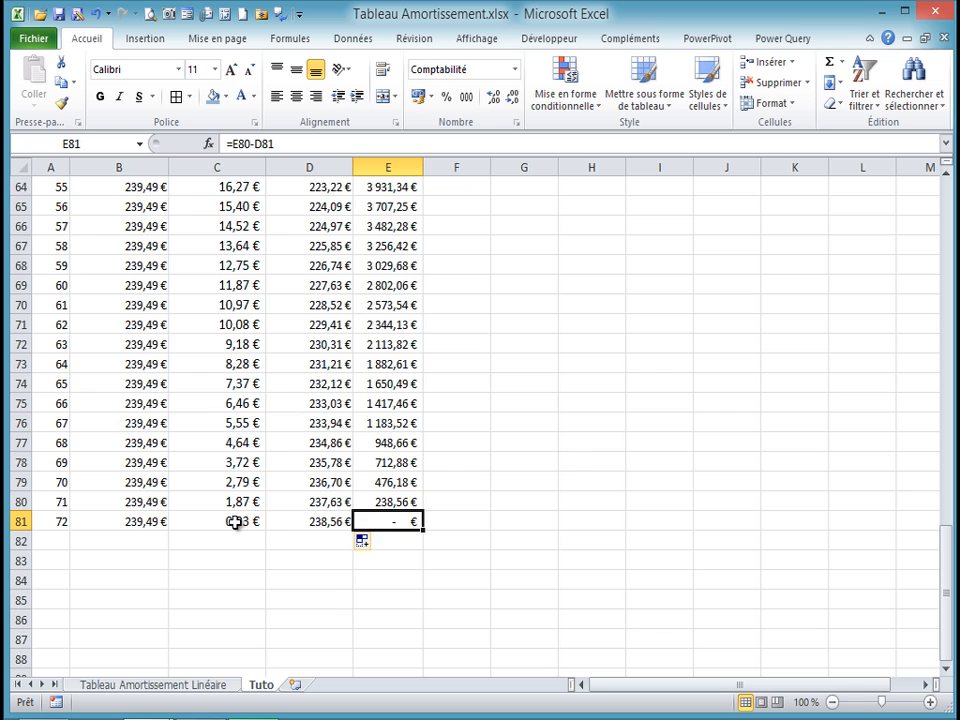
scroll(395, 520, "up", 12)
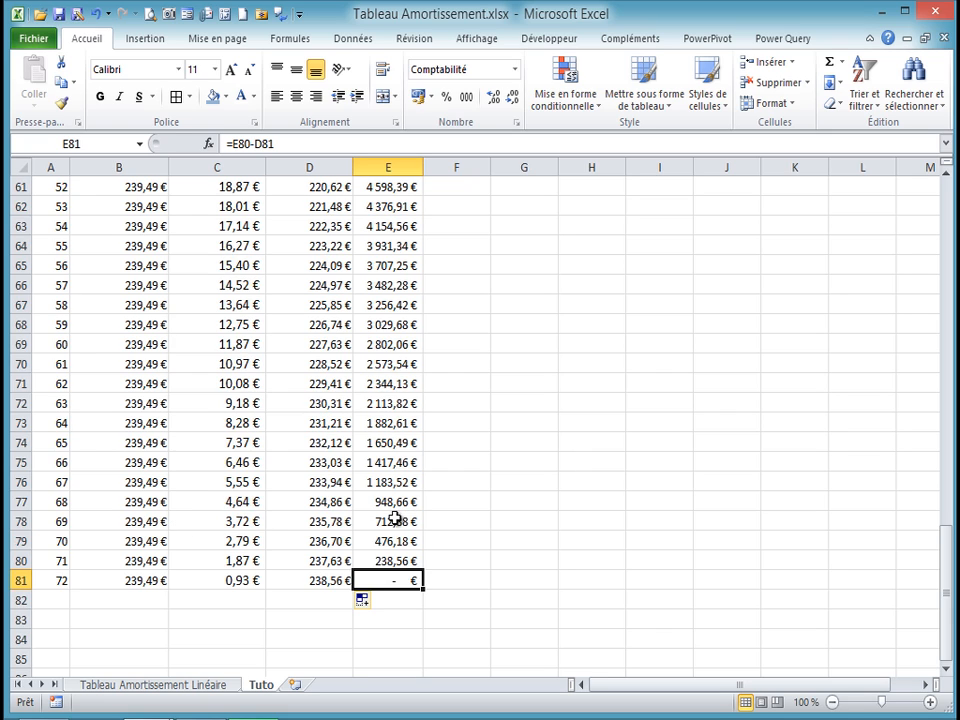
scroll(395, 518, "up", 9)
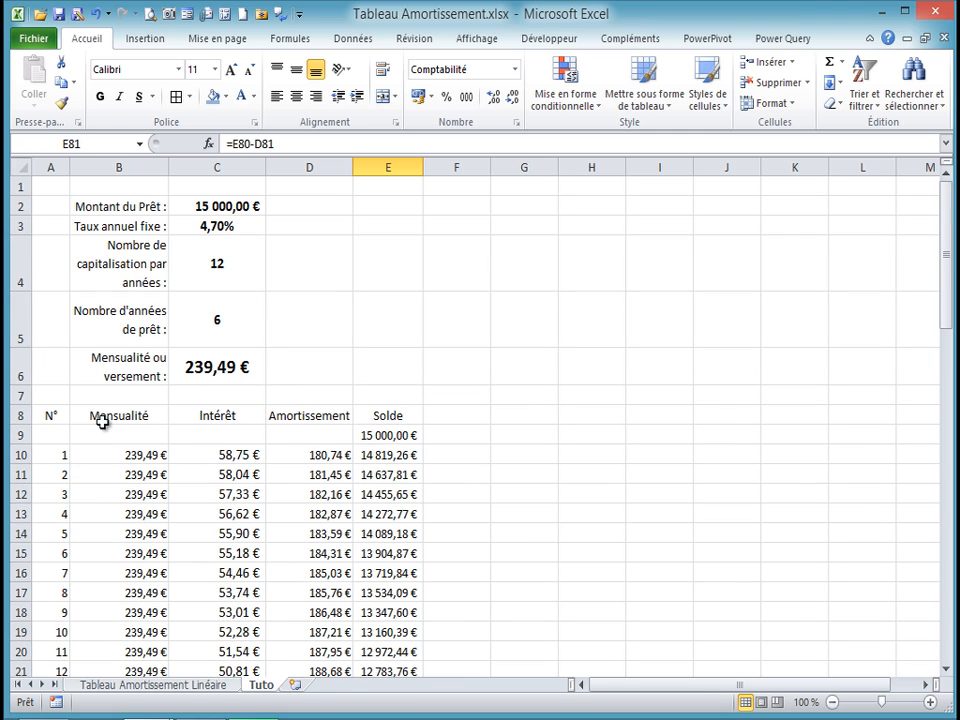
Make the table headers in A8:E8 bold
left_click_drag(47, 414, 416, 418)
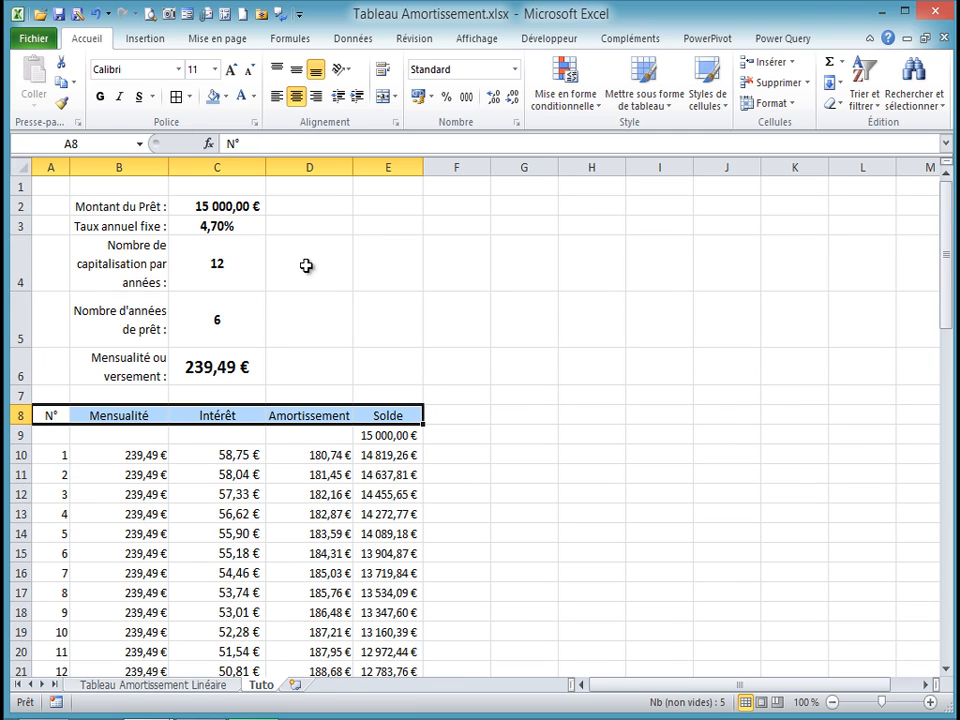
left_click(101, 97)
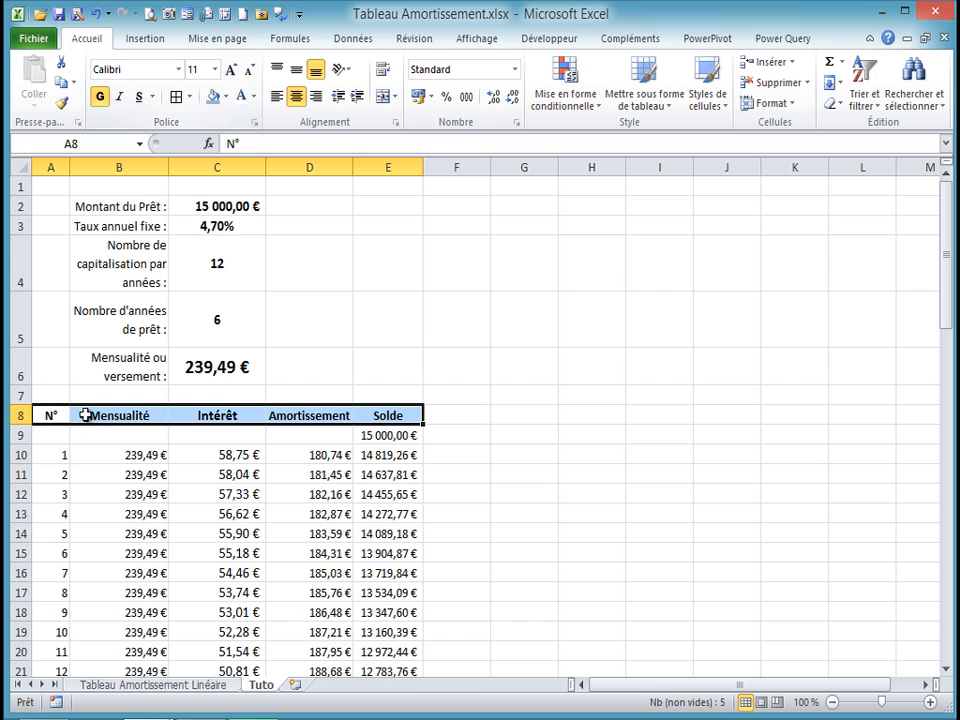
left_click(54, 433)
left_click(390, 438)
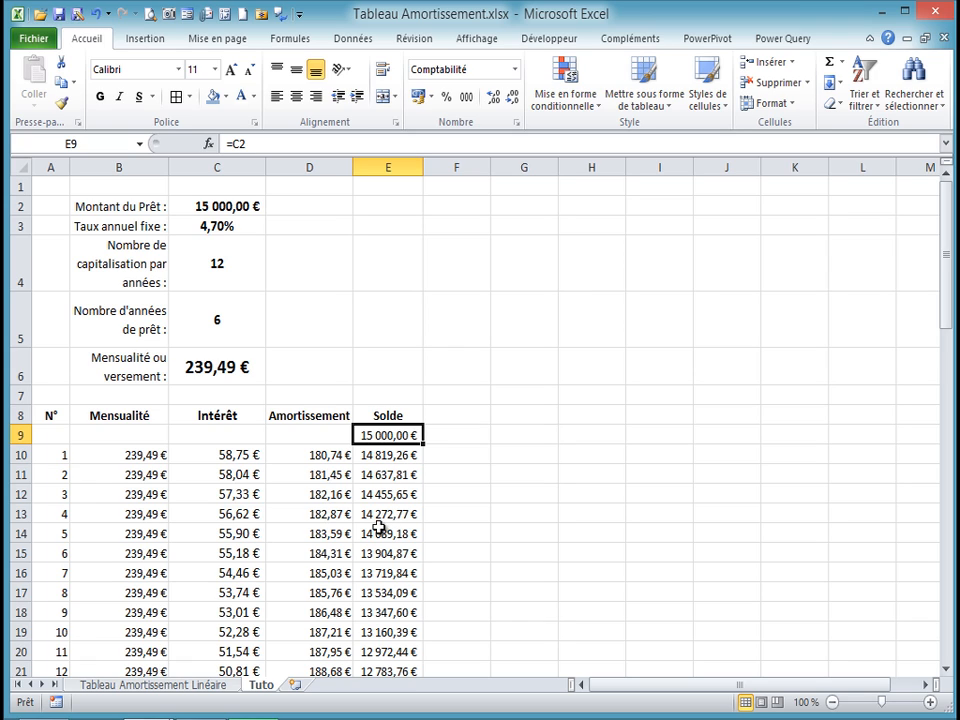
Enter the label "Coût global :" in E2, beside the loan conditions
left_click(377, 222)
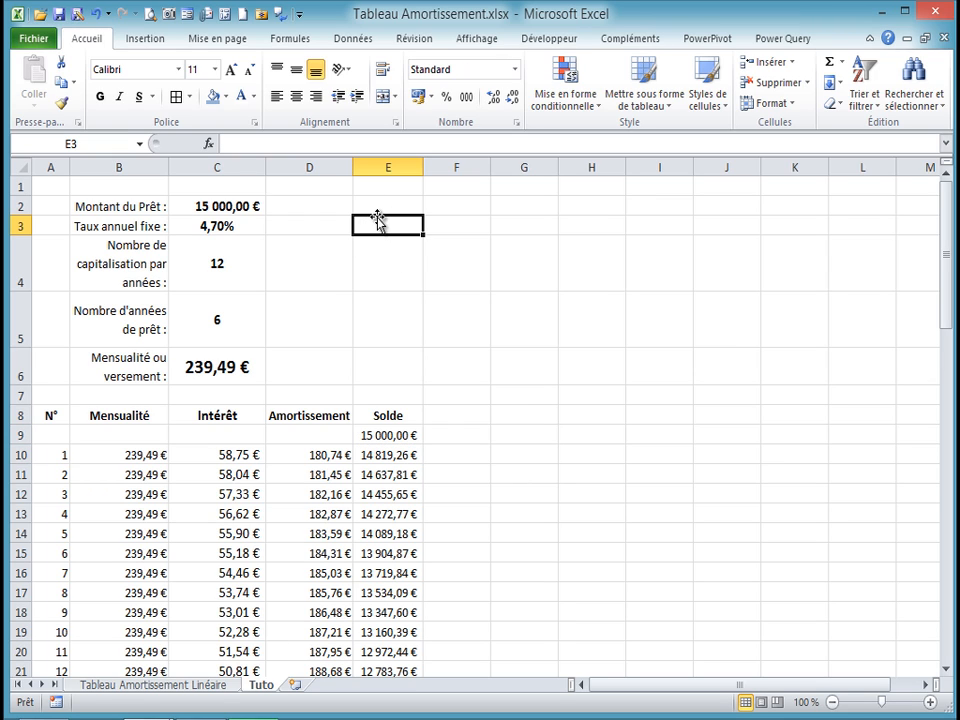
left_click(381, 204)
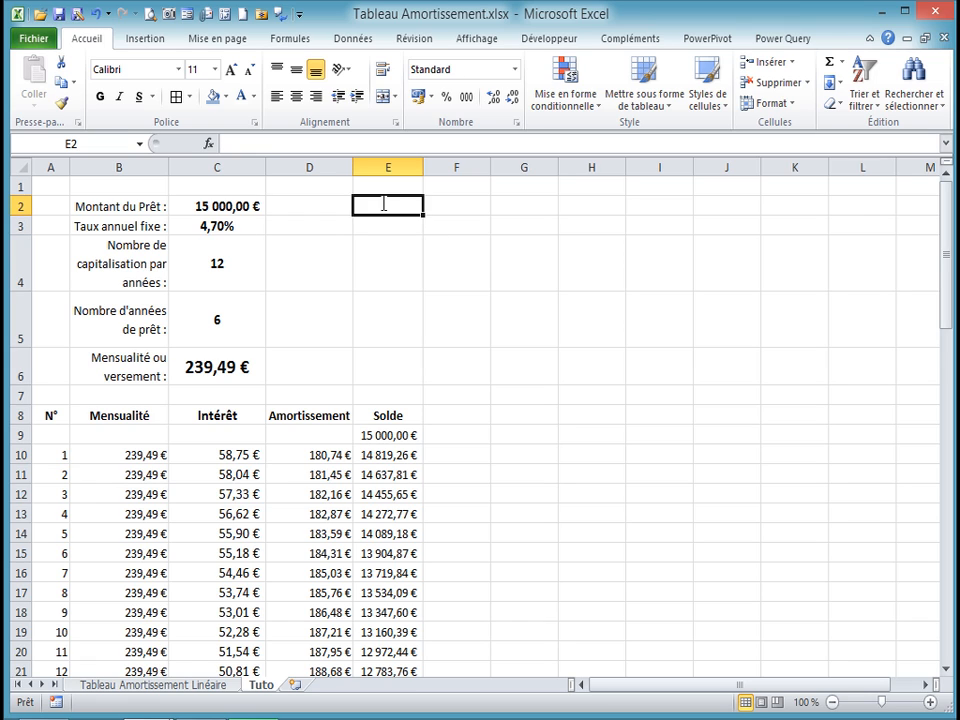
type("Coût global :")
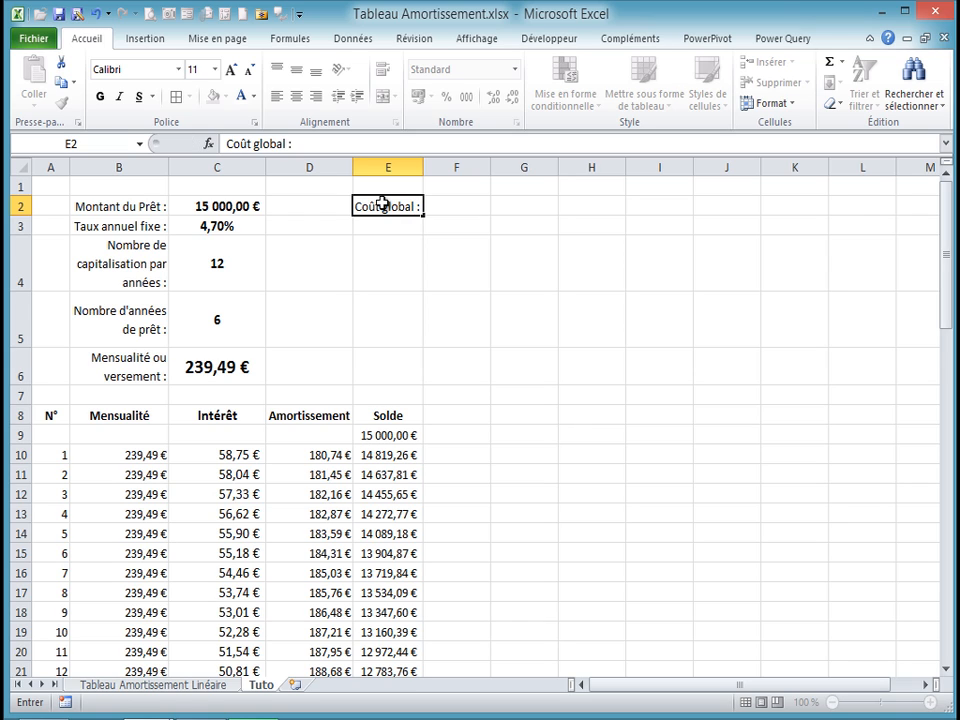
key("Tab")
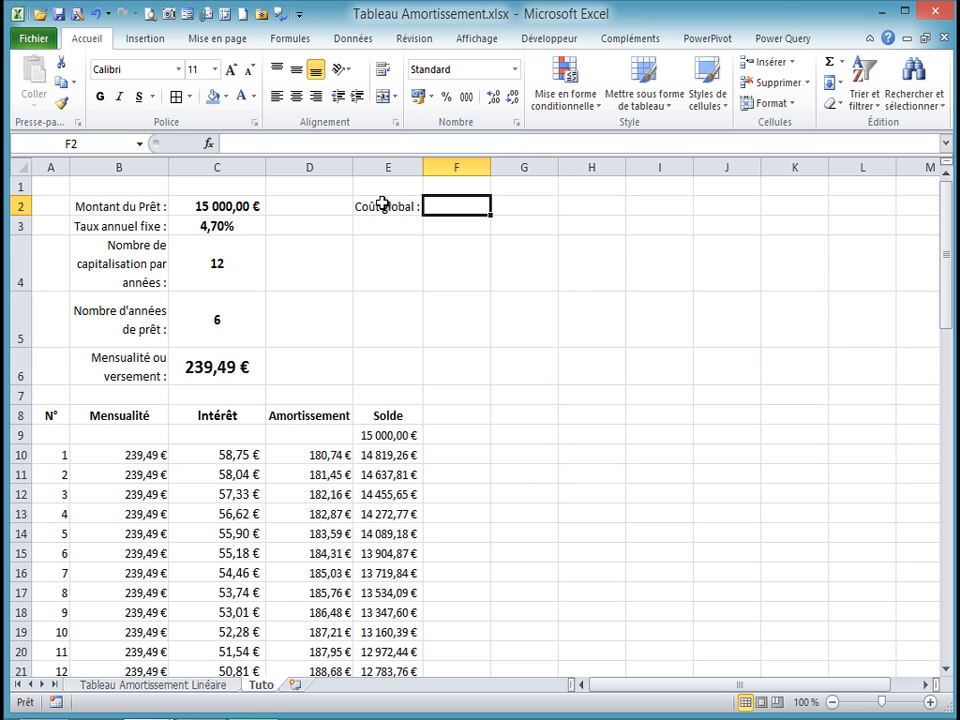
Enter =SOMME(B10:B81) in F2 to total all the monthly payments as the loan's overall cost
type("=")
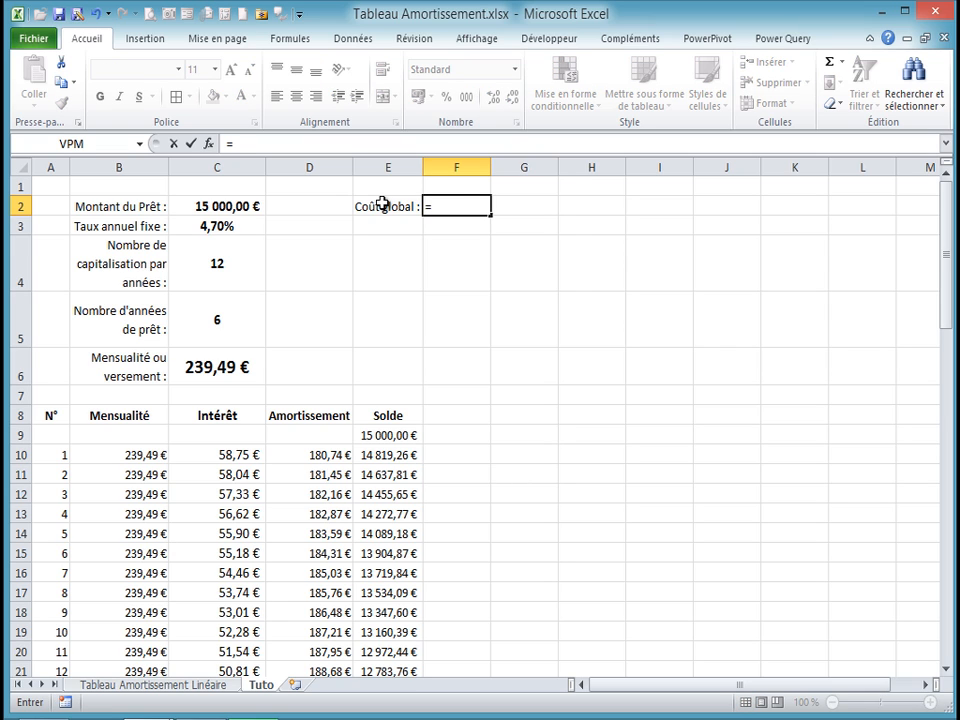
type("somme")
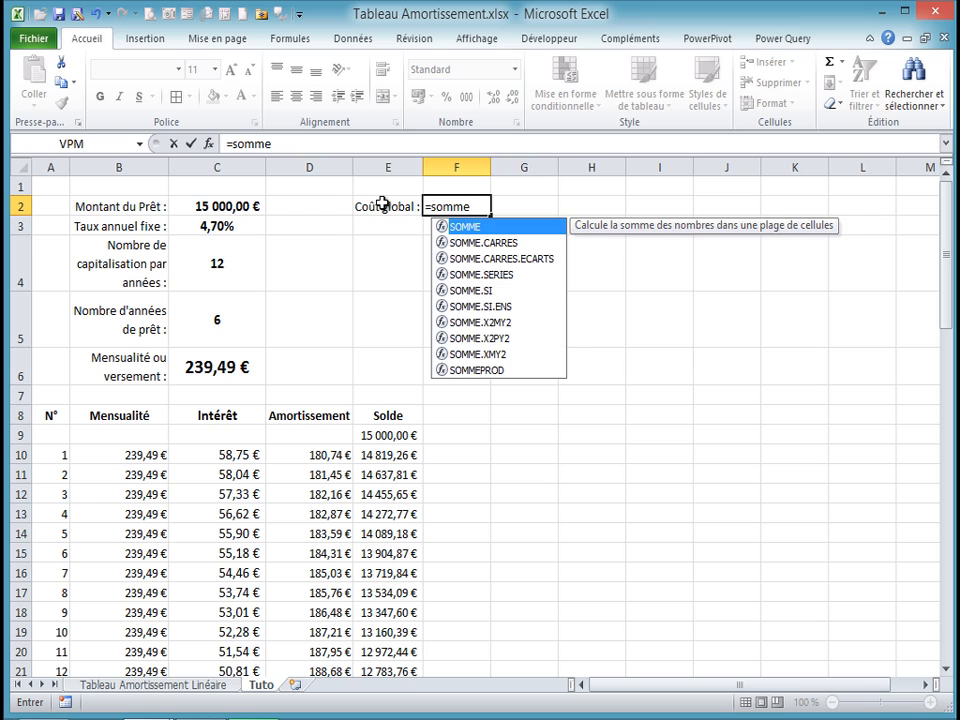
type("(")
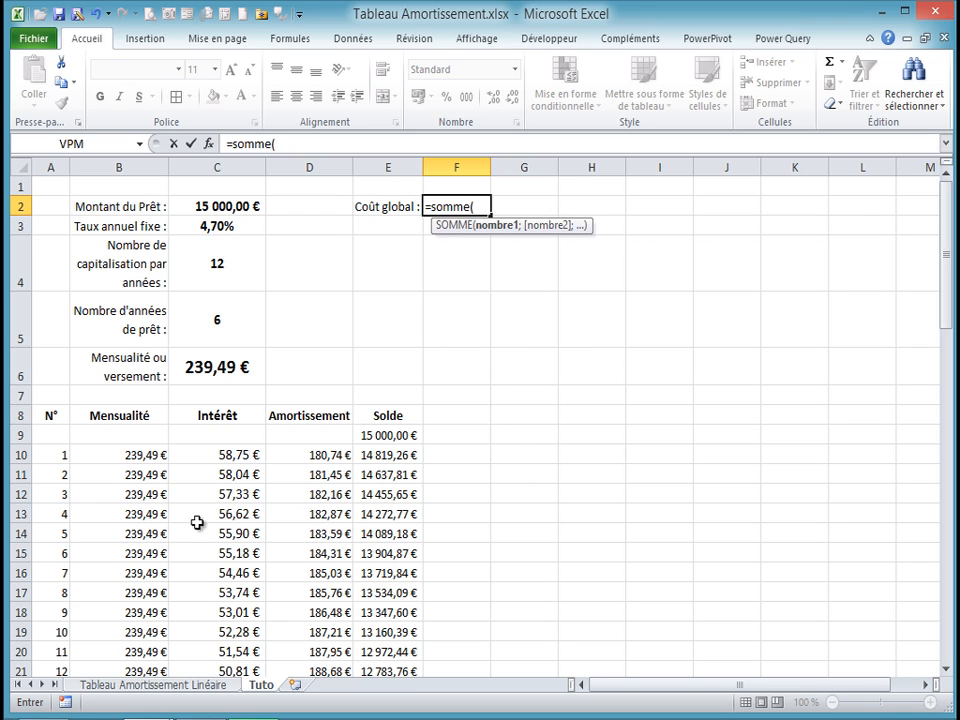
left_click(125, 455)
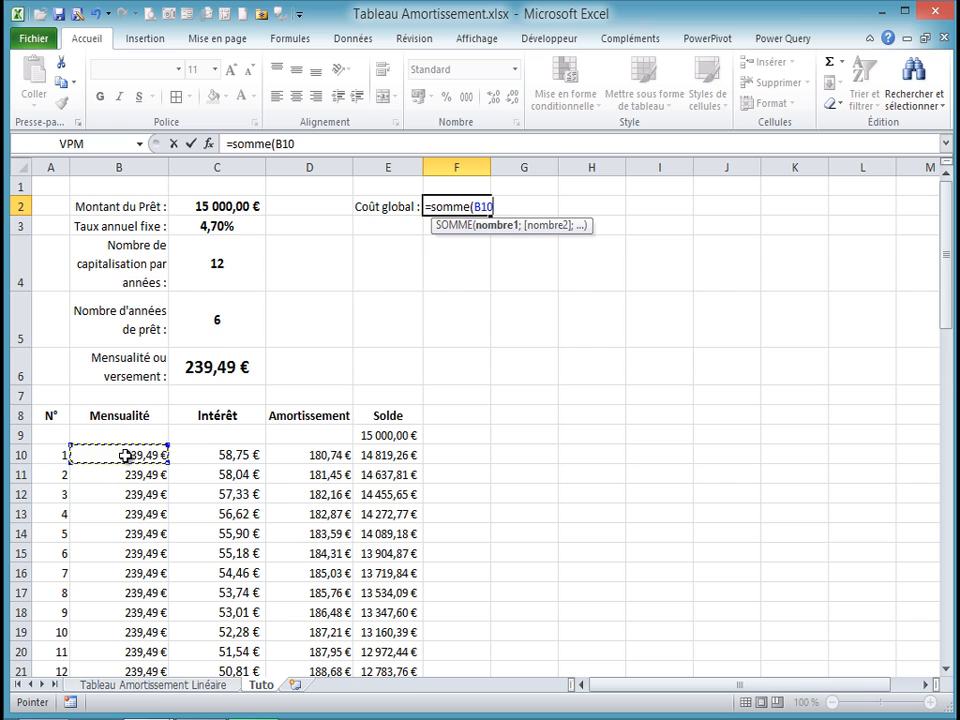
key("ctrl+shift+Down")
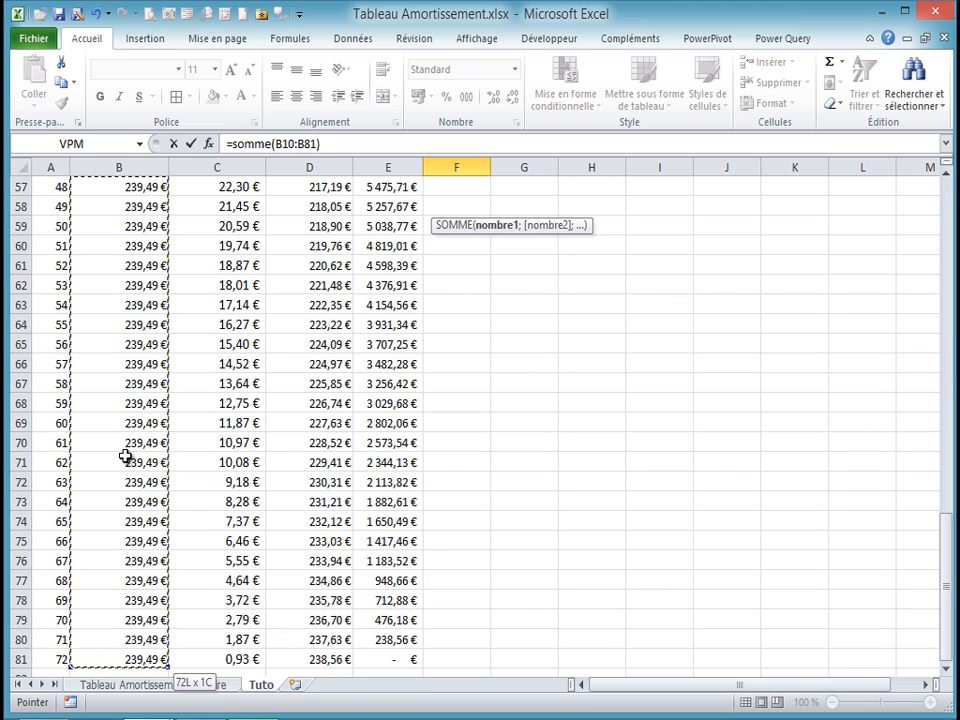
type(")")
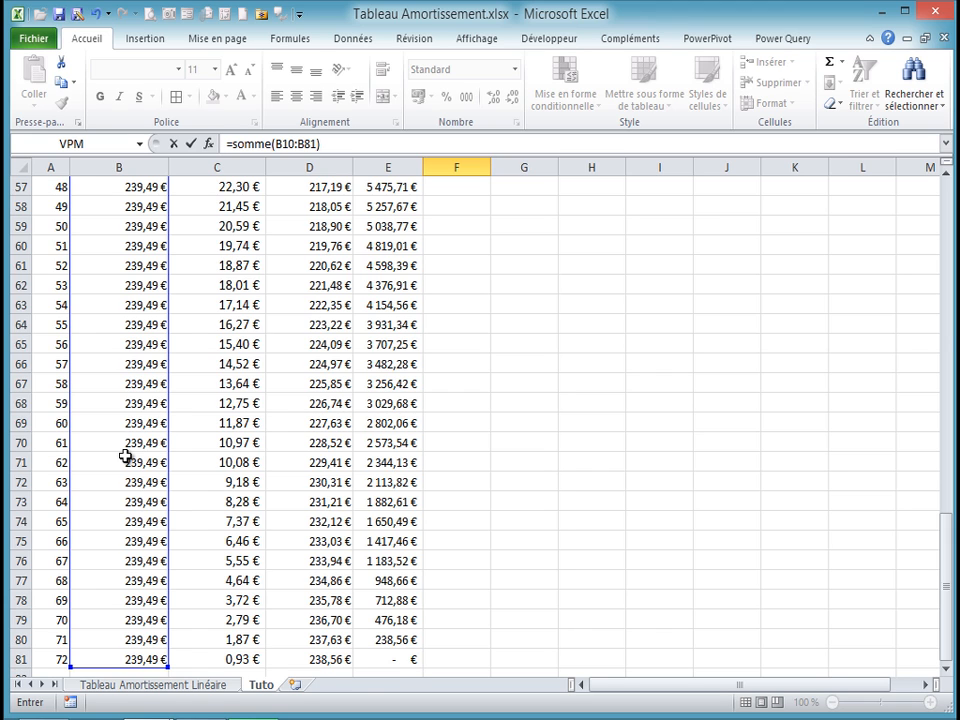
key("Return")
scroll(107, 439, "up", 1)
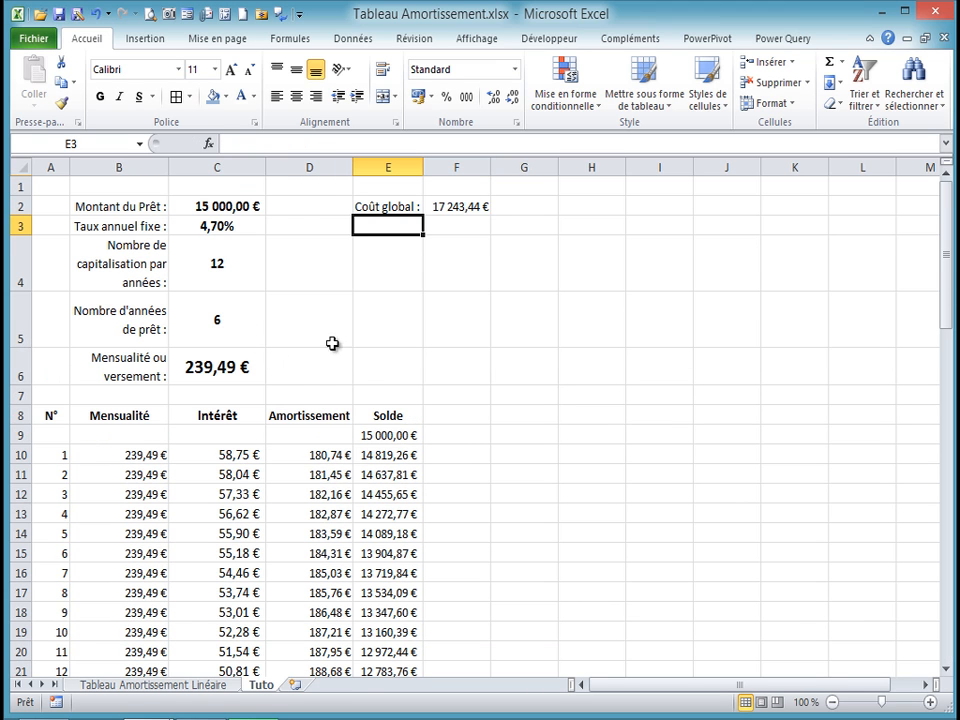
left_click(461, 204)
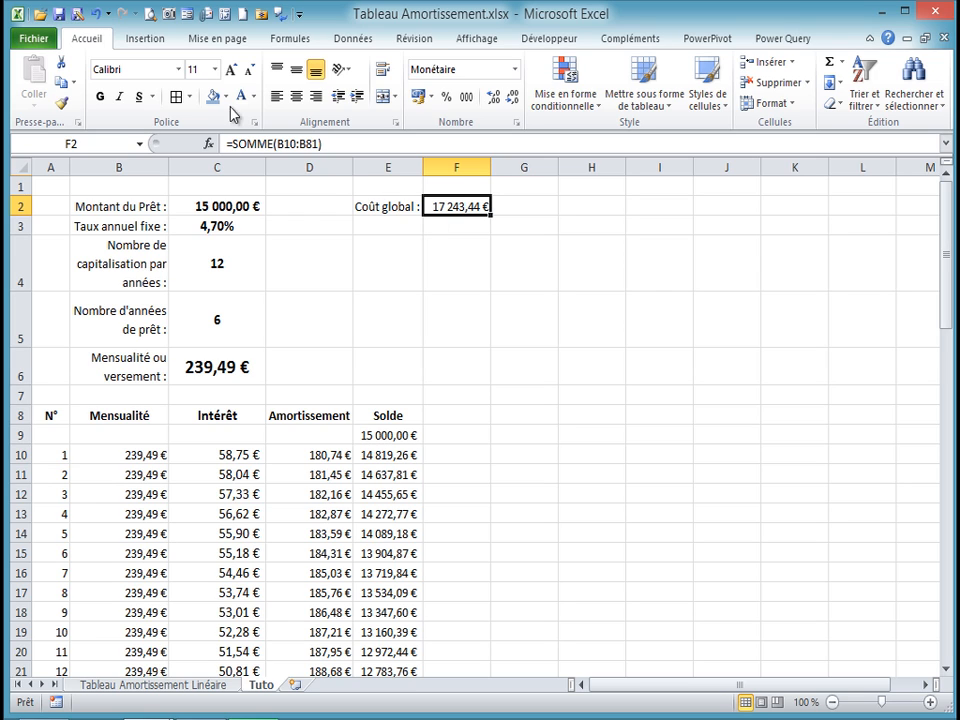
Make the overall cost in F2 bold and enter the label "Total Intérêt :" in E3
left_click(100, 96)
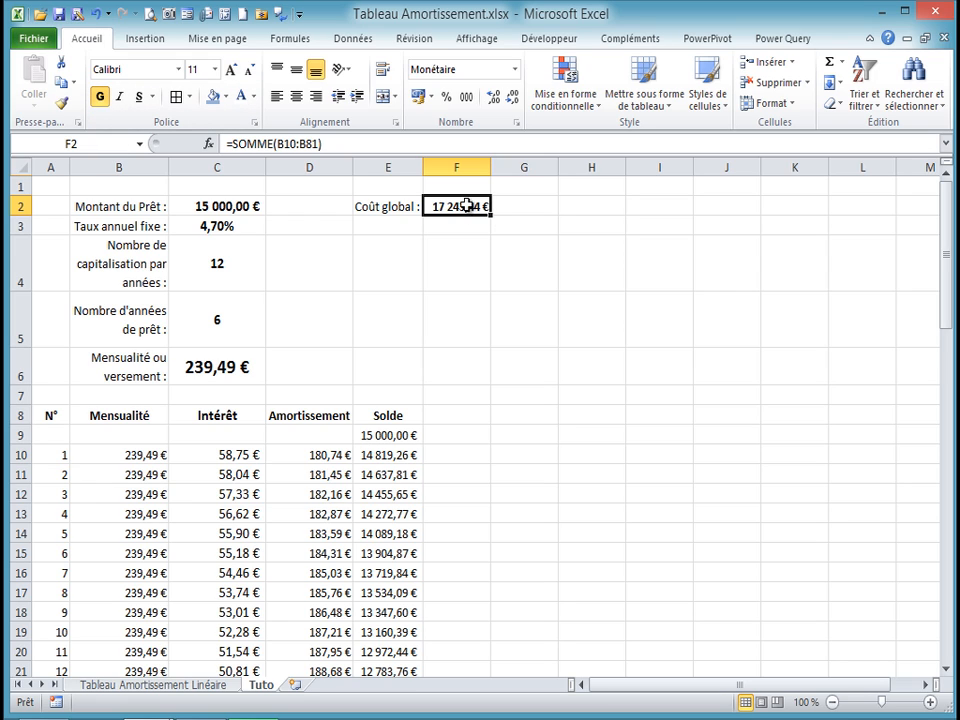
left_click(383, 227)
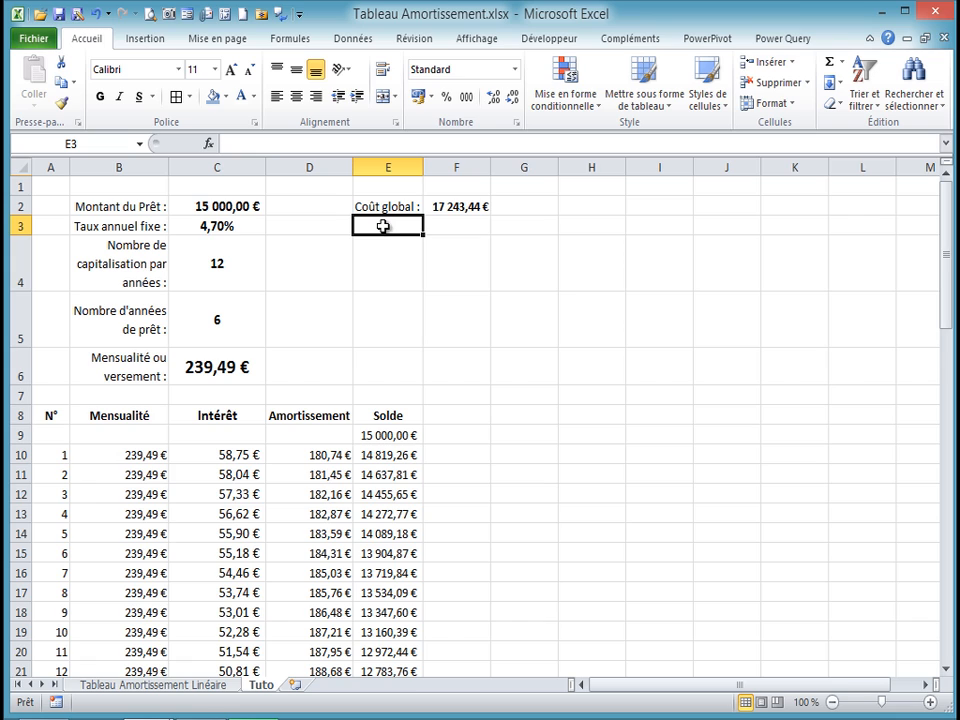
type("Total Int")
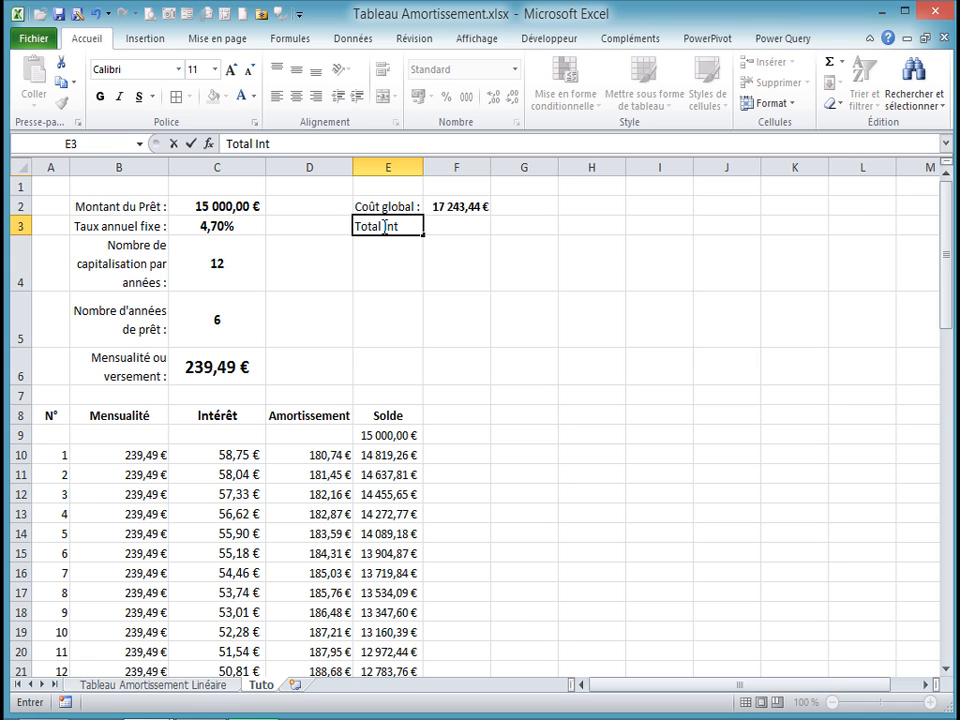
type("érêt :")
key("Return")
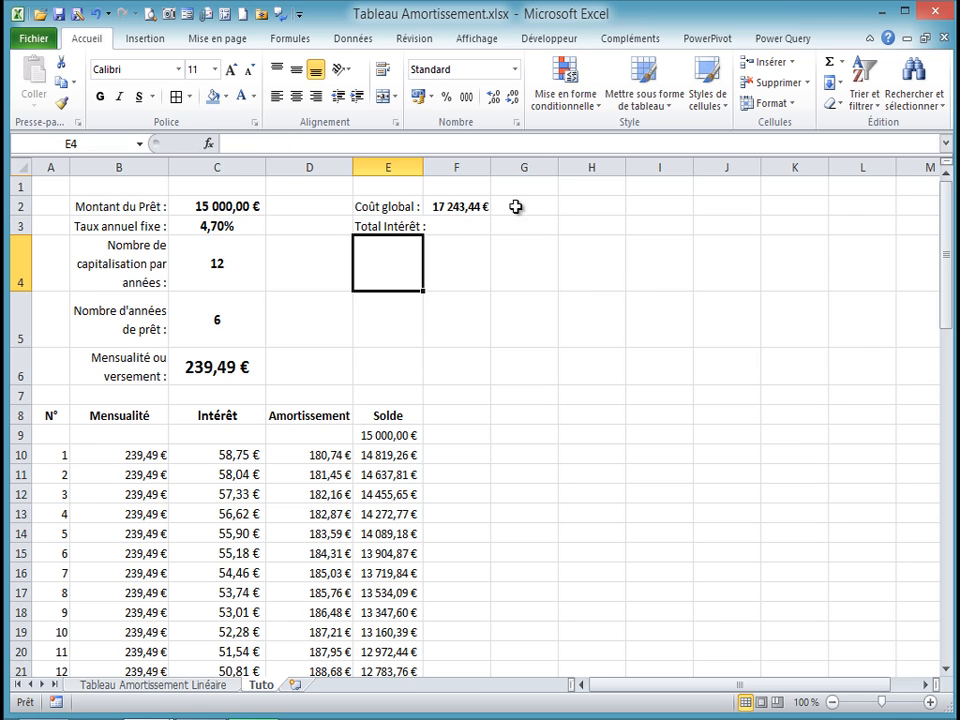
Enter =F2-C2 in F3 to calculate the total interest as overall cost minus loan amount
left_click(453, 224)
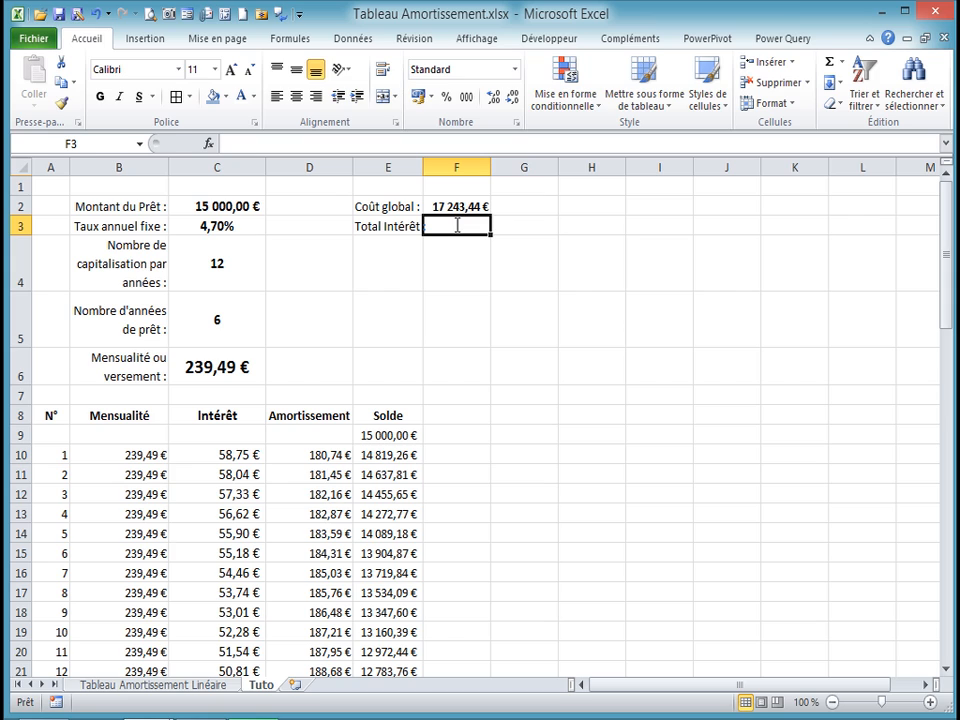
type("=")
left_click(469, 205)
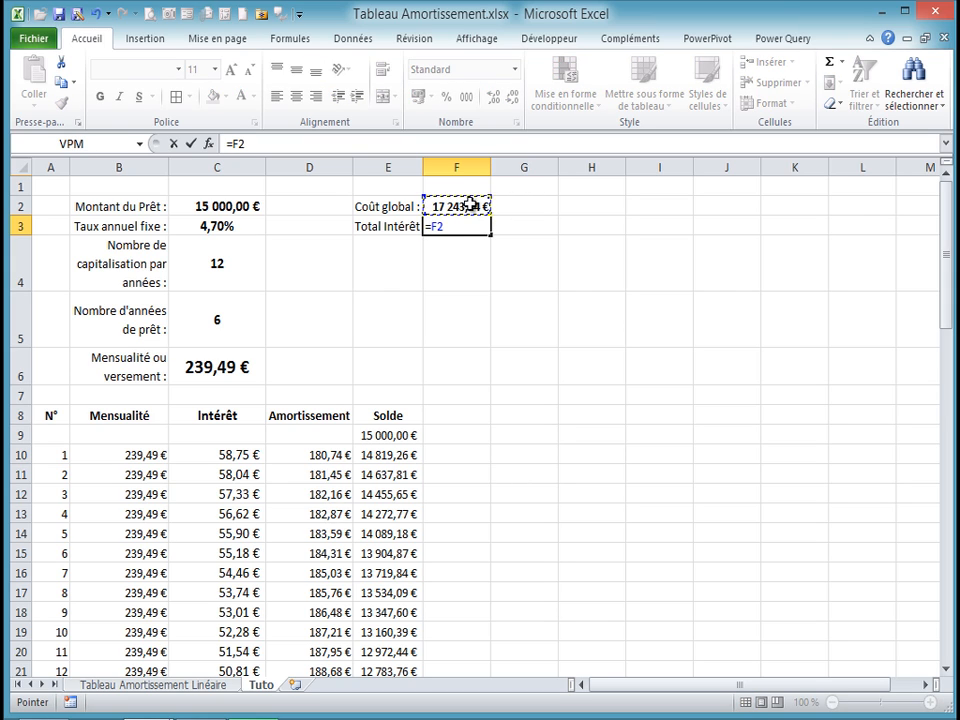
type("-")
left_click(225, 205)
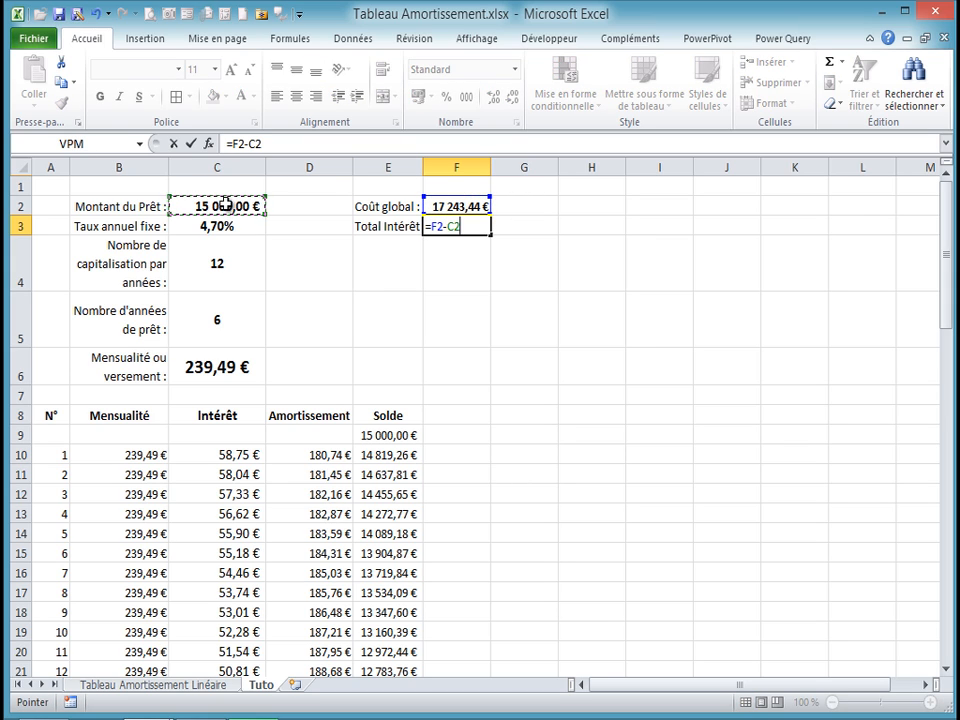
key("Return")
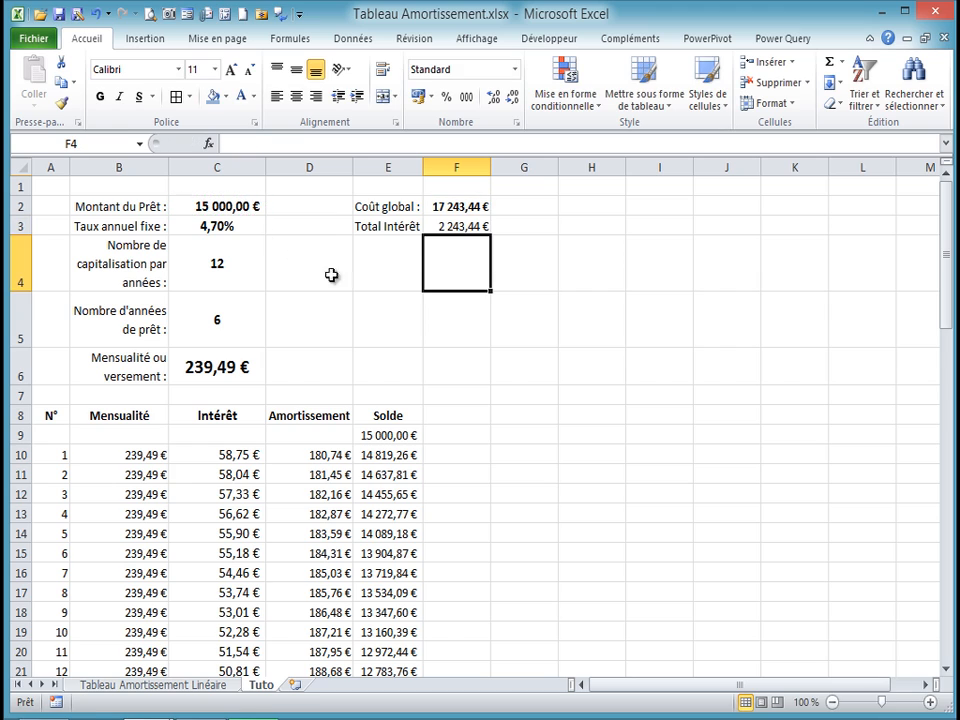
Widen column E slightly to fit the "Total Intérêt :" label and make the total interest in F3 bold
left_click(455, 227)
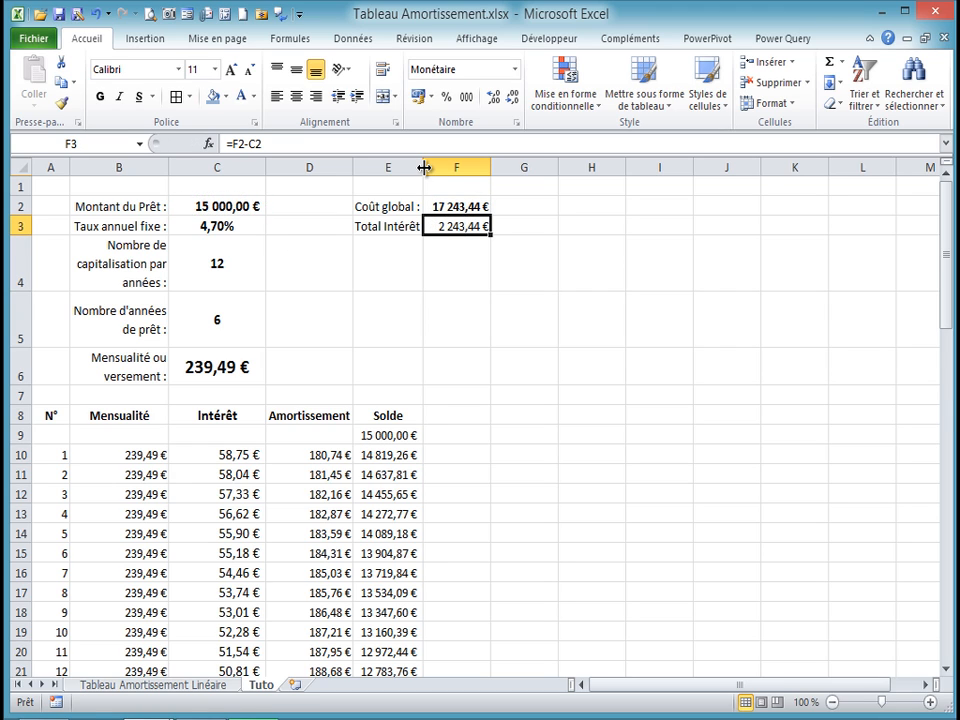
left_click_drag(424, 168, 431, 168)
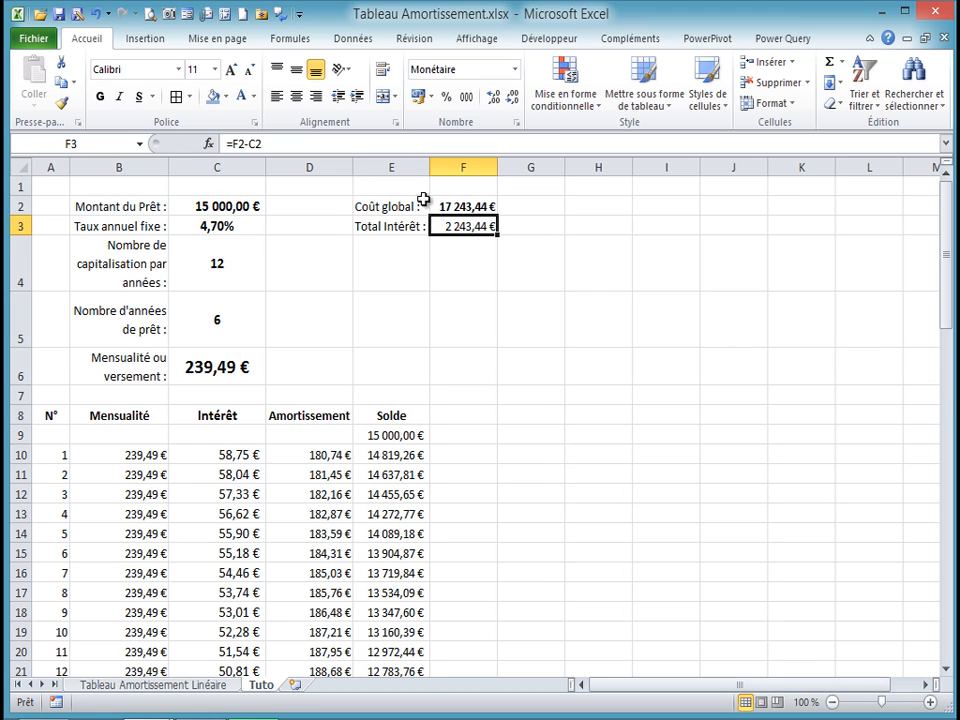
left_click(102, 97)
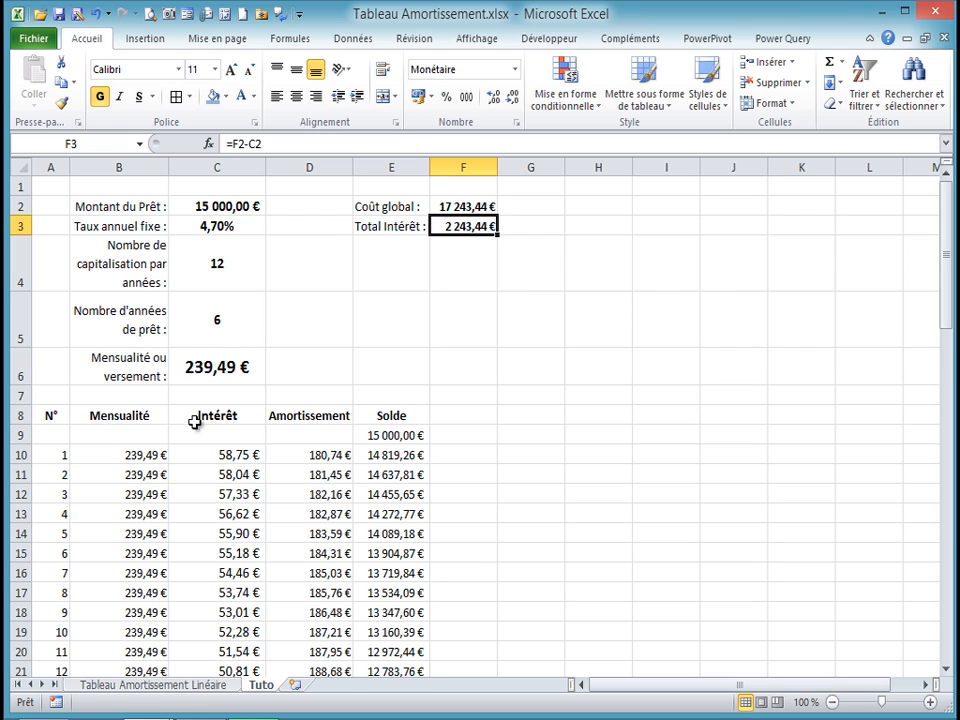
Set the loan amount in C2 to 20000 and check the recalculated schedule through payment 72 and the monthly payment in C6
left_click(201, 207)
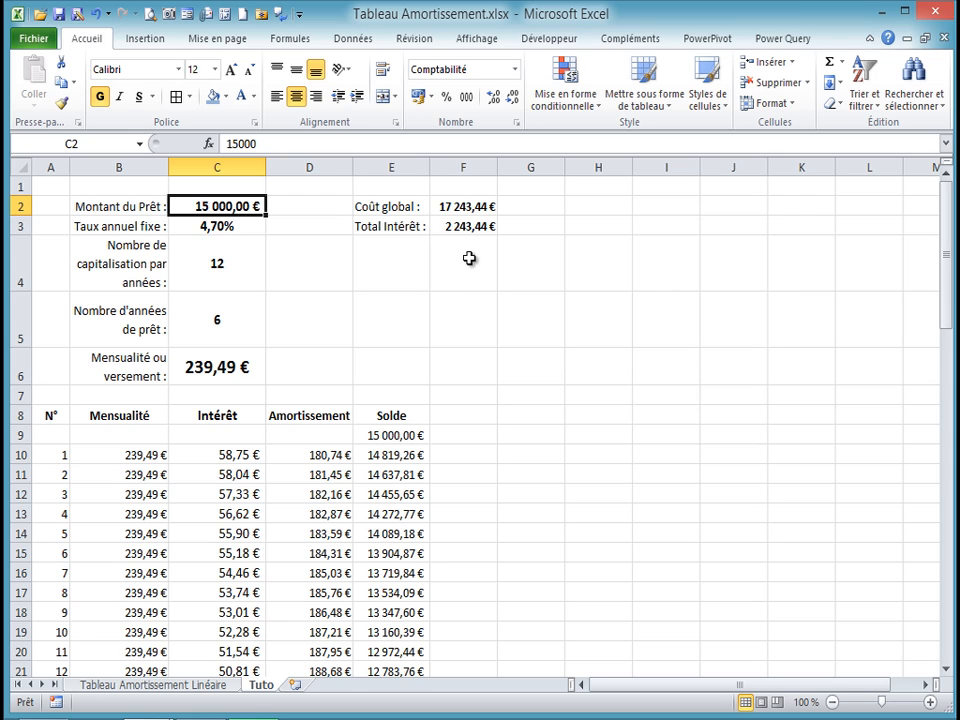
type("20")
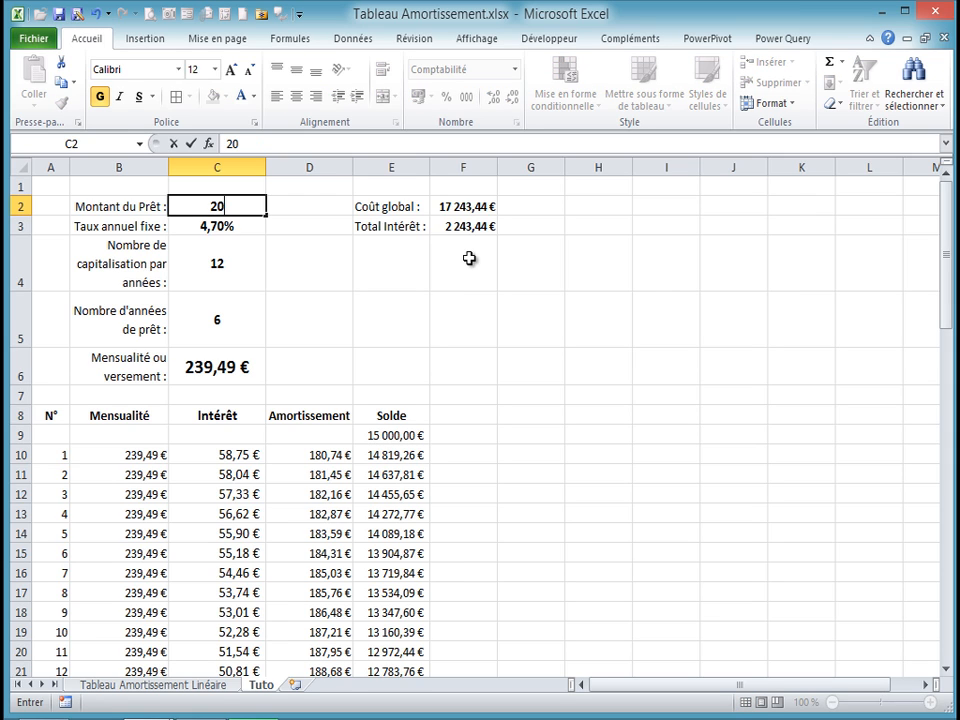
type("000")
key("Return")
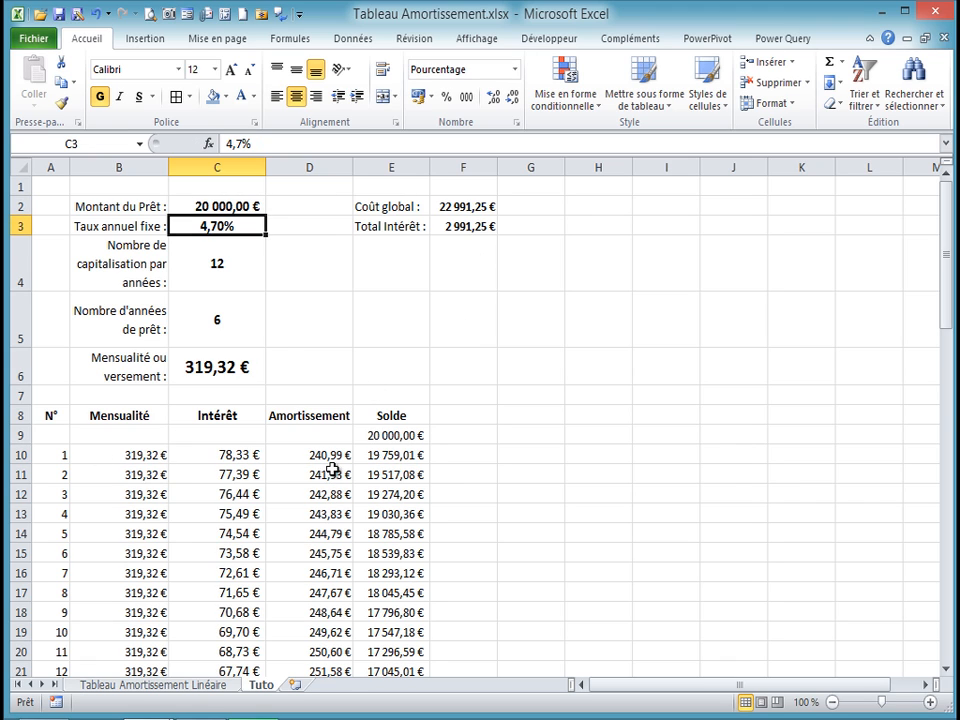
scroll(336, 460, "down", 3)
scroll(336, 462, "down", 12)
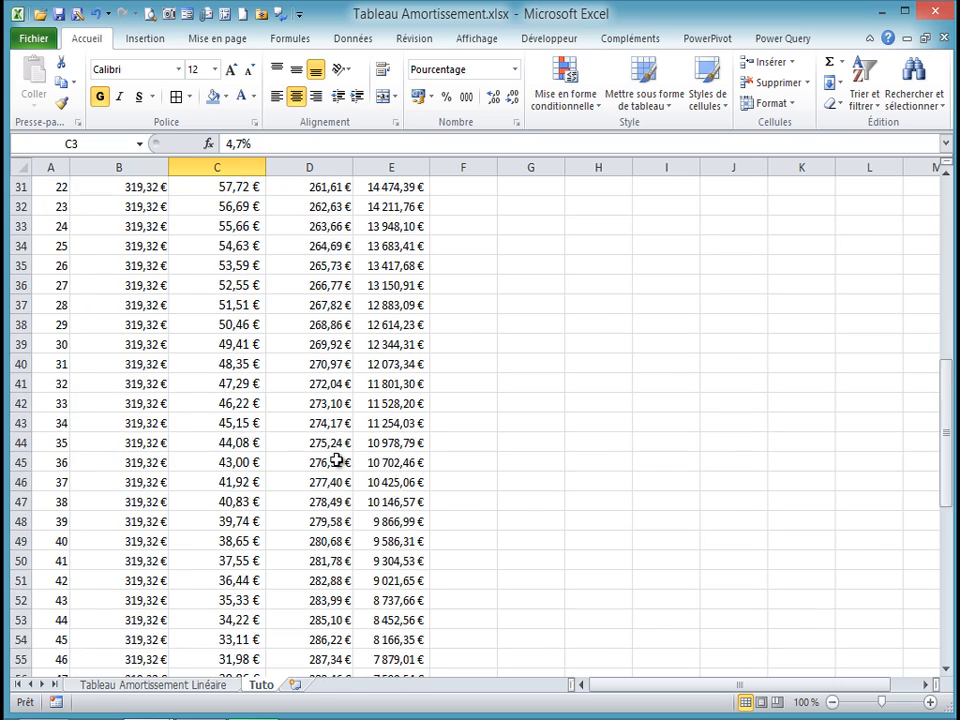
scroll(336, 460, "down", 4)
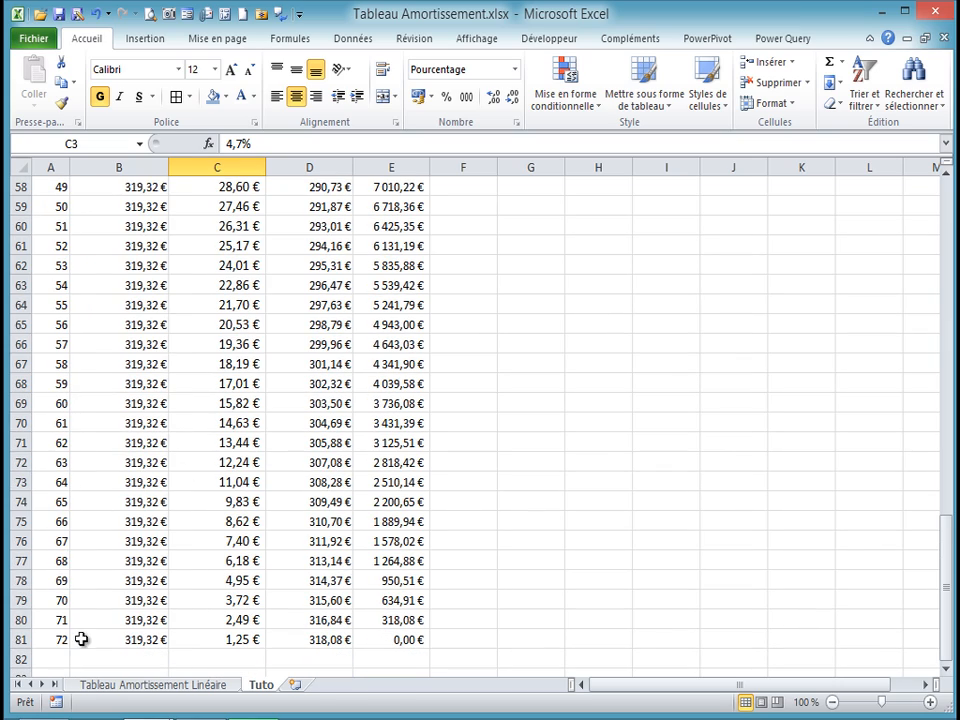
scroll(228, 470, "up", 19)
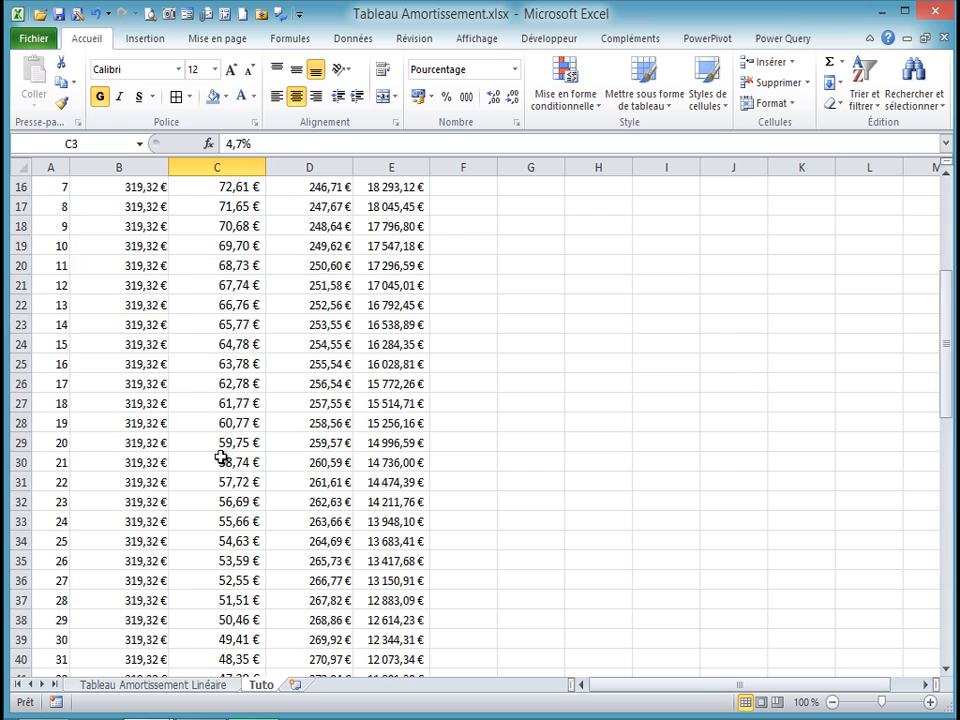
left_click(216, 369)
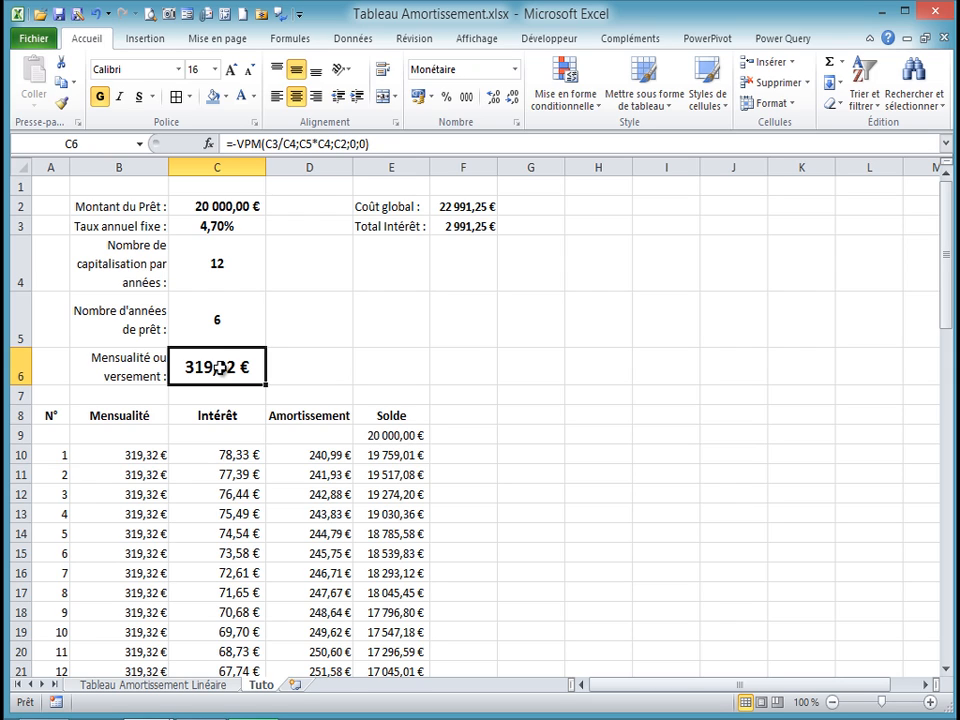
Set the fixed annual rate in C3 to 4,6%
left_click(208, 224)
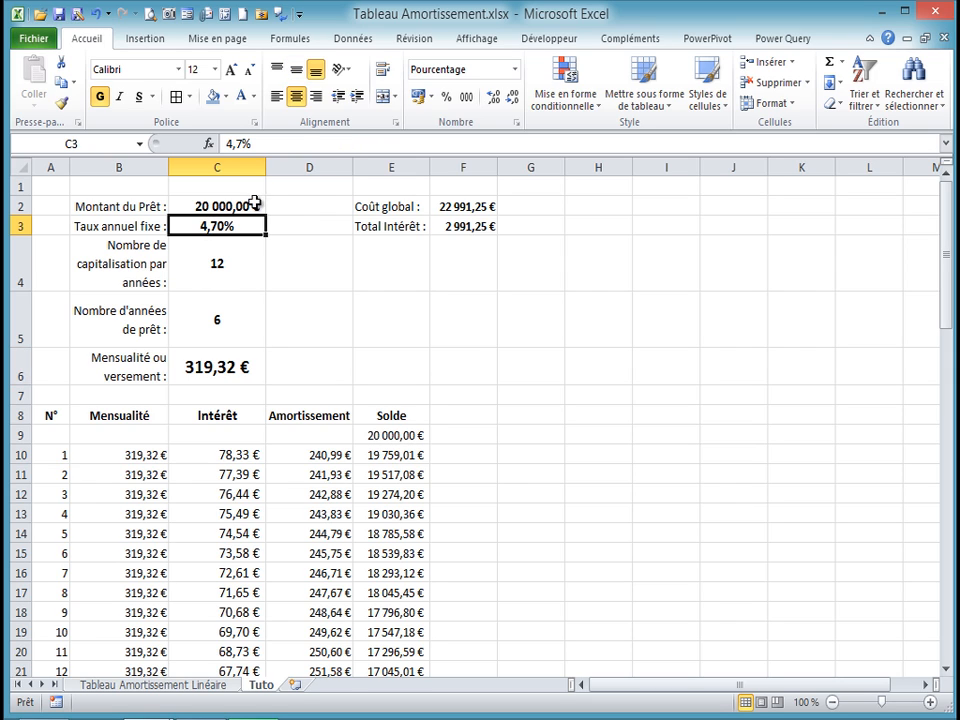
left_click(240, 143)
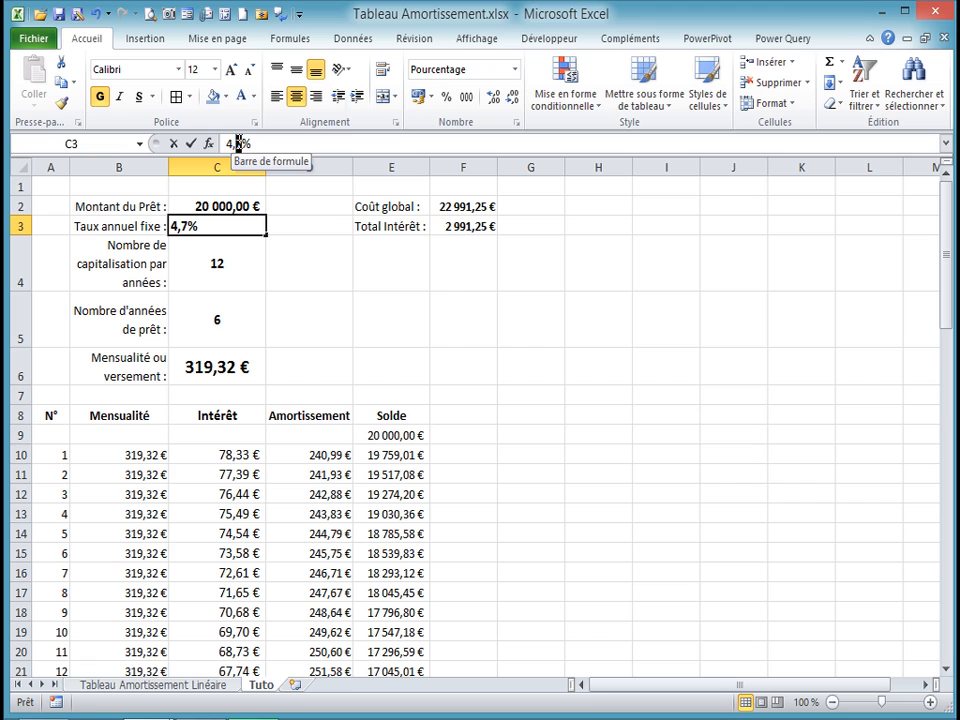
left_click(238, 143)
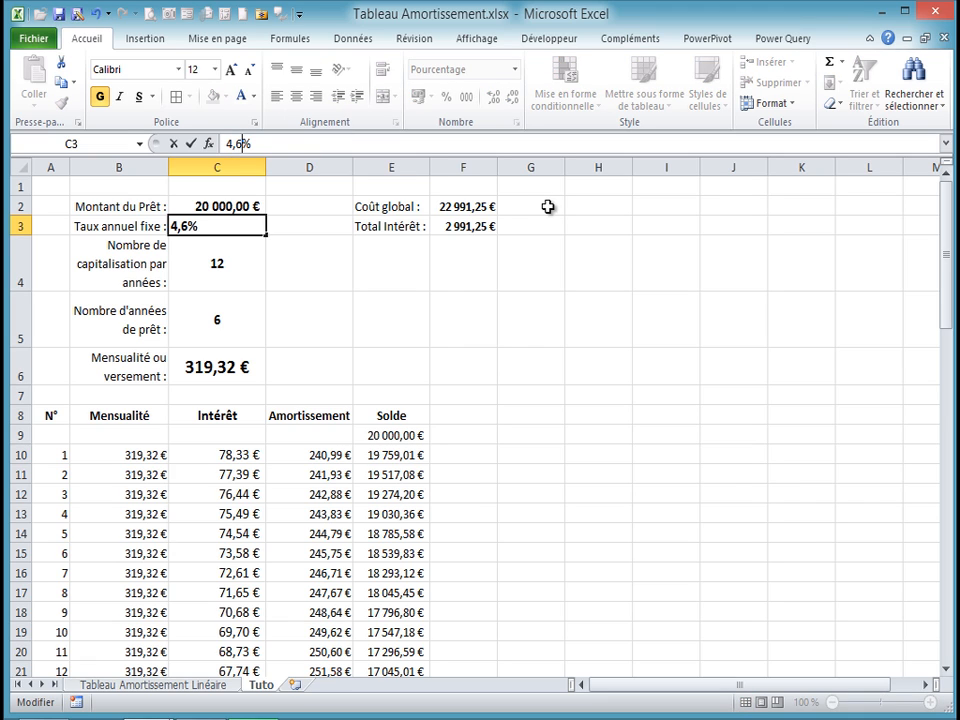
type("6")
key("Return")
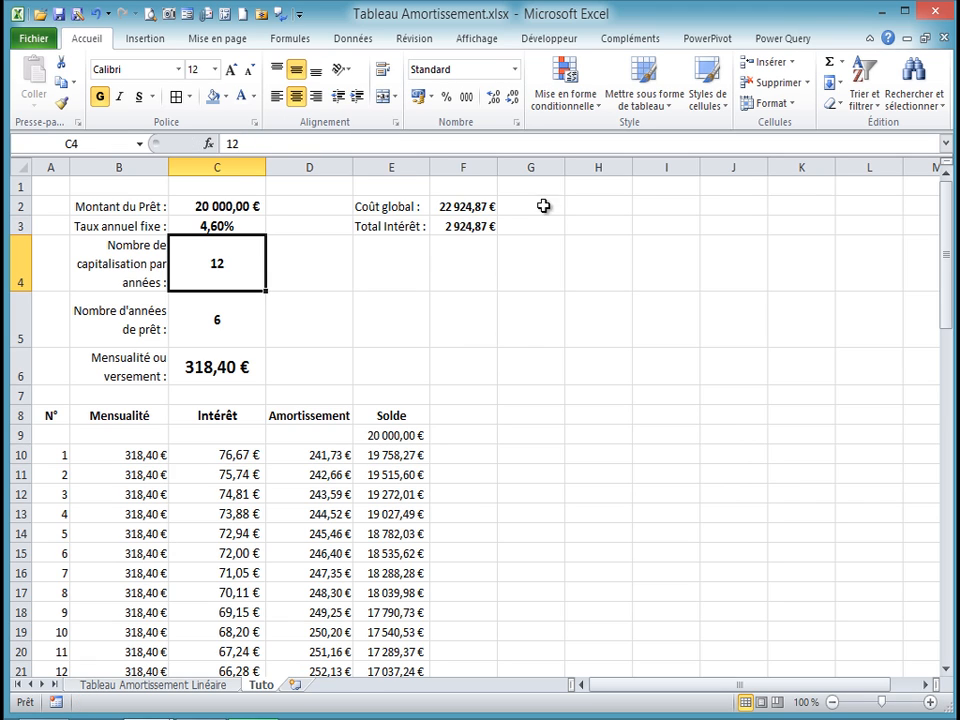
left_click(228, 223)
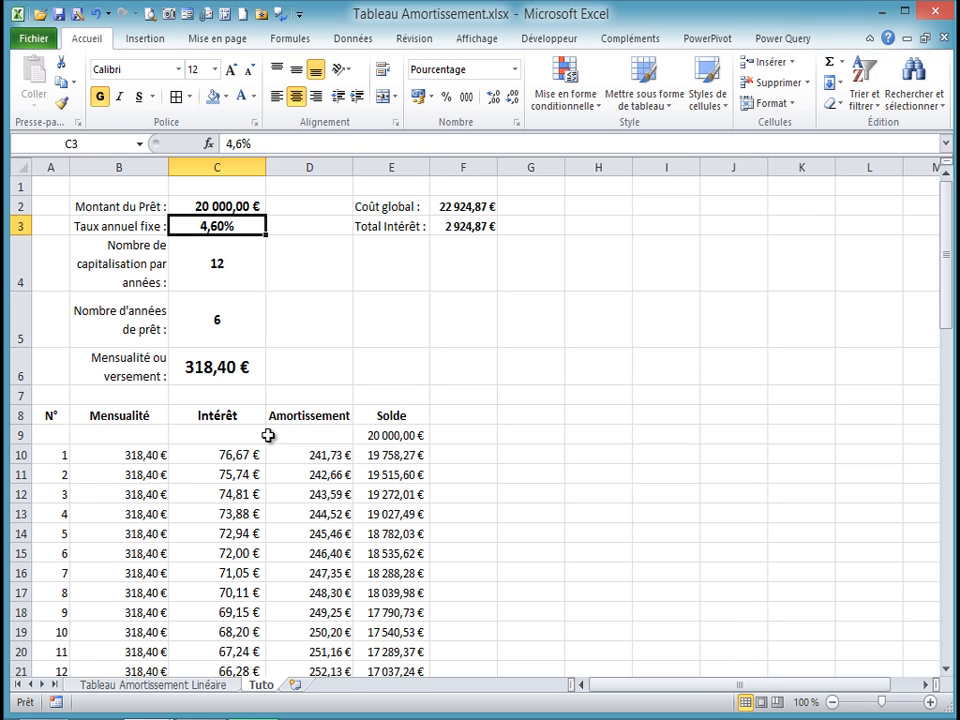